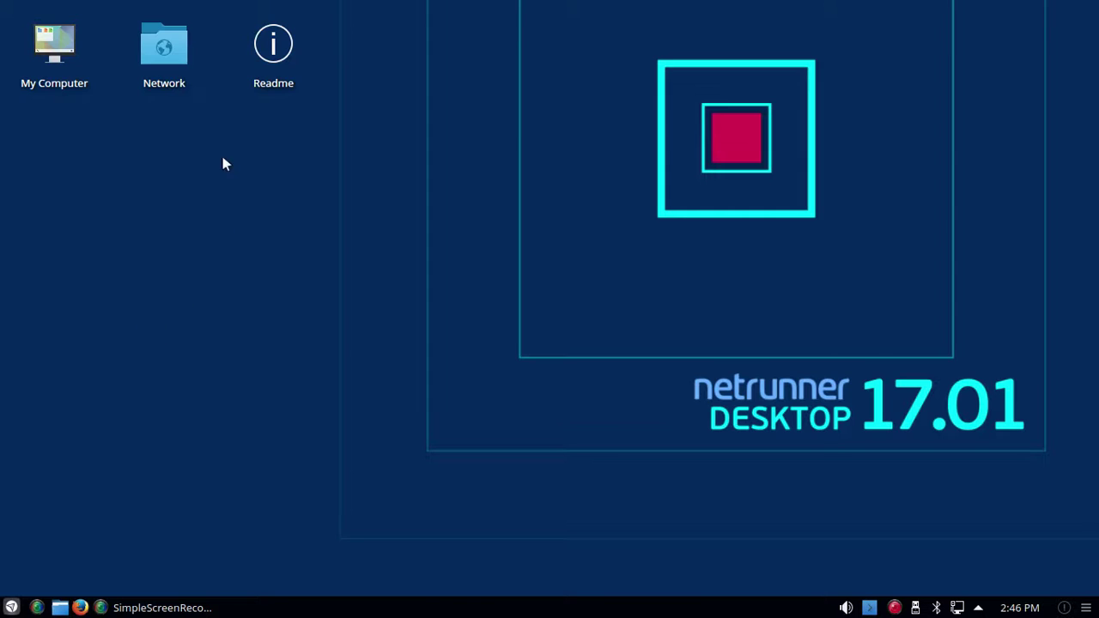
Step: Read the Netrunner 17.01 readme page, close it, and open the application launcher
click(271, 41)
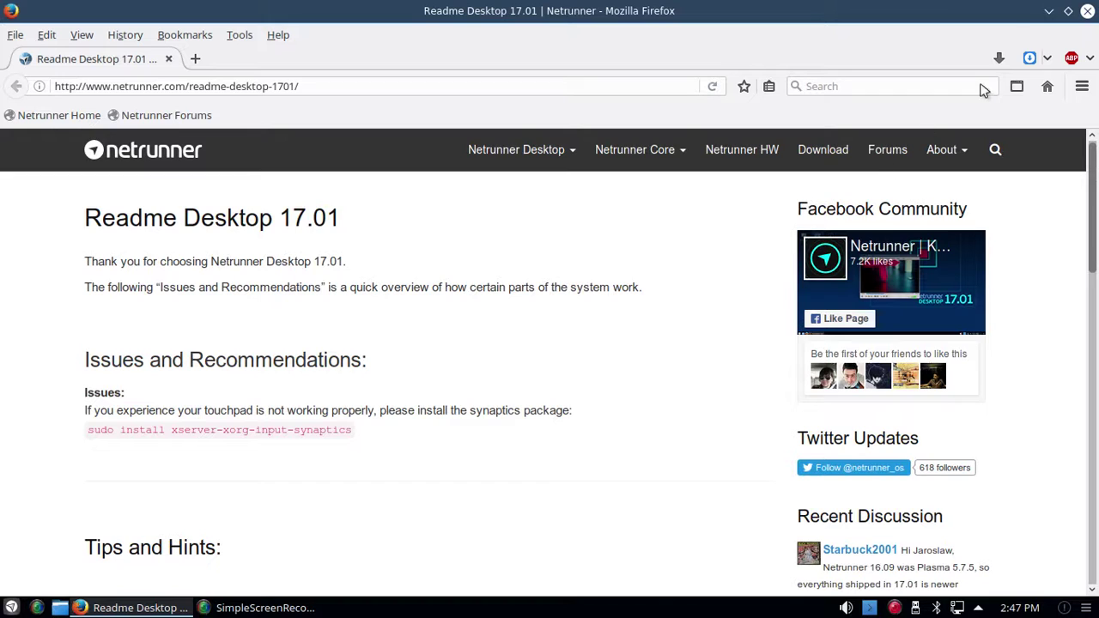
click(1089, 11)
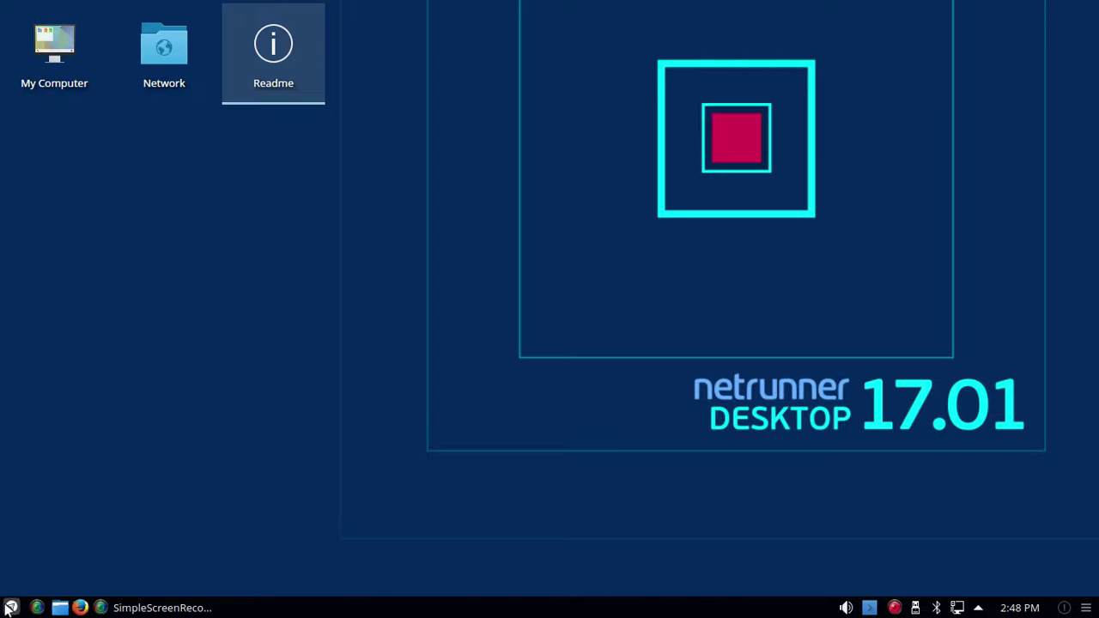
click(10, 608)
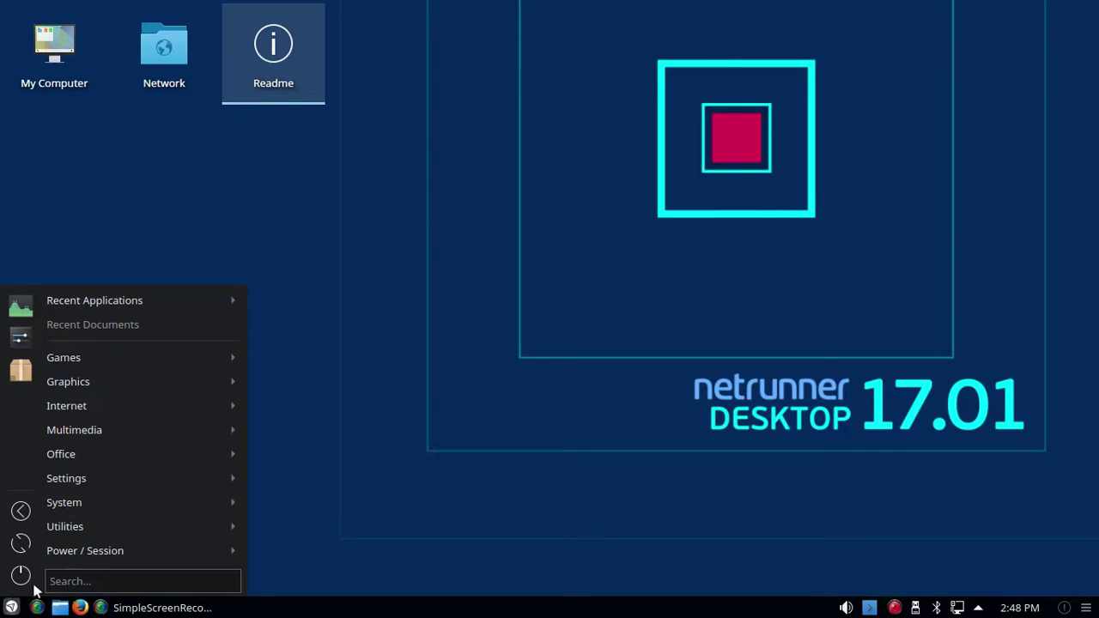
Step: Browse the Games through Settings categories, ending on Synaptic Package Manager and System Settings
click(62, 580)
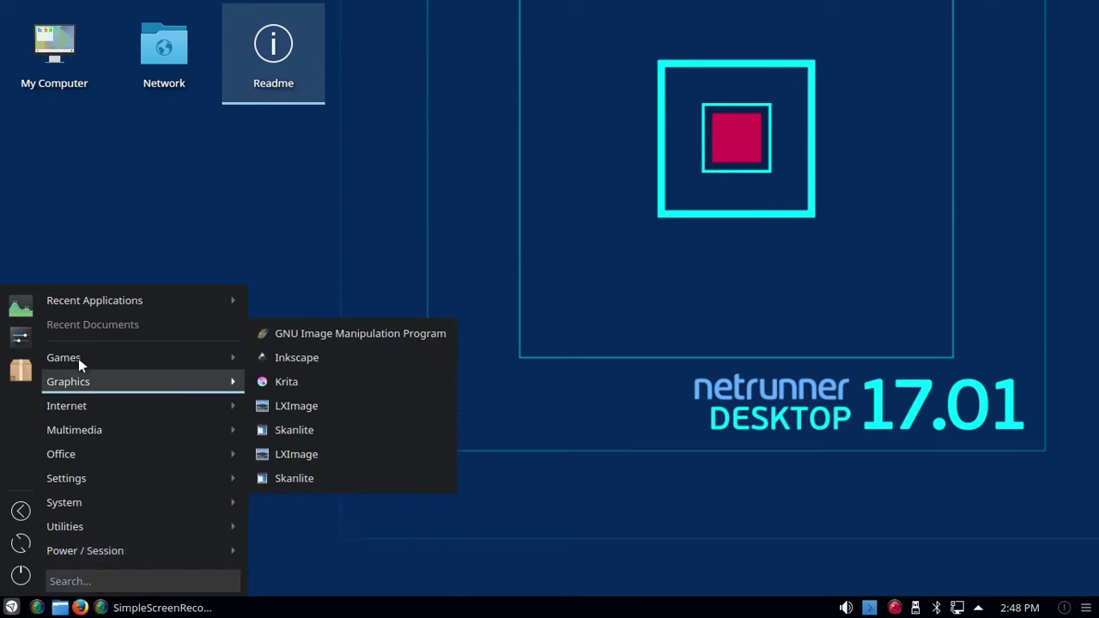
mouse_move(76, 358)
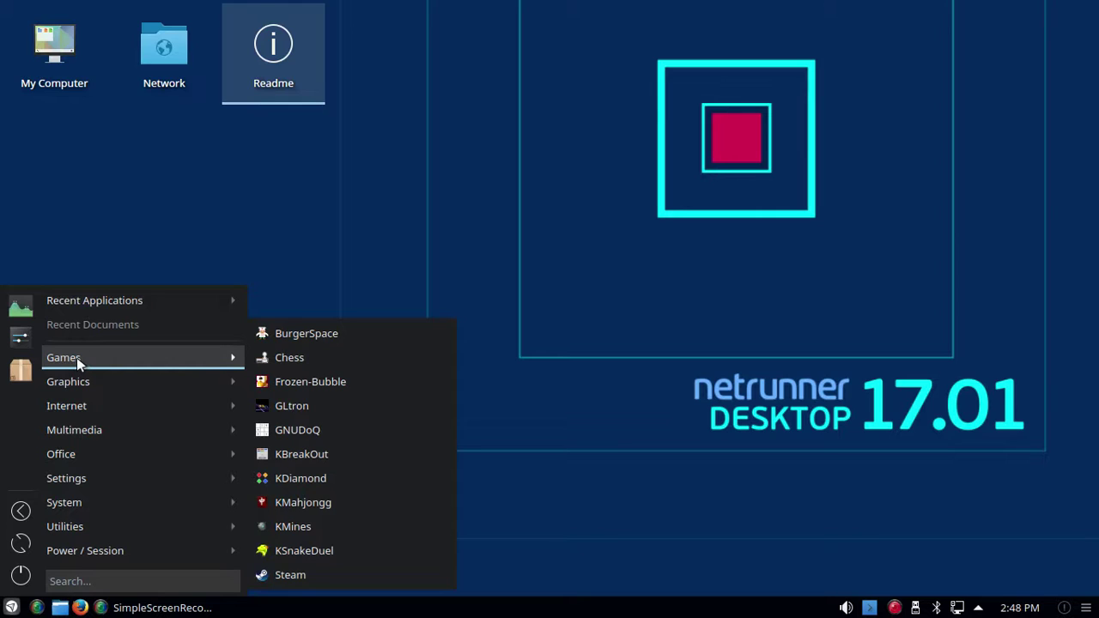
mouse_move(86, 383)
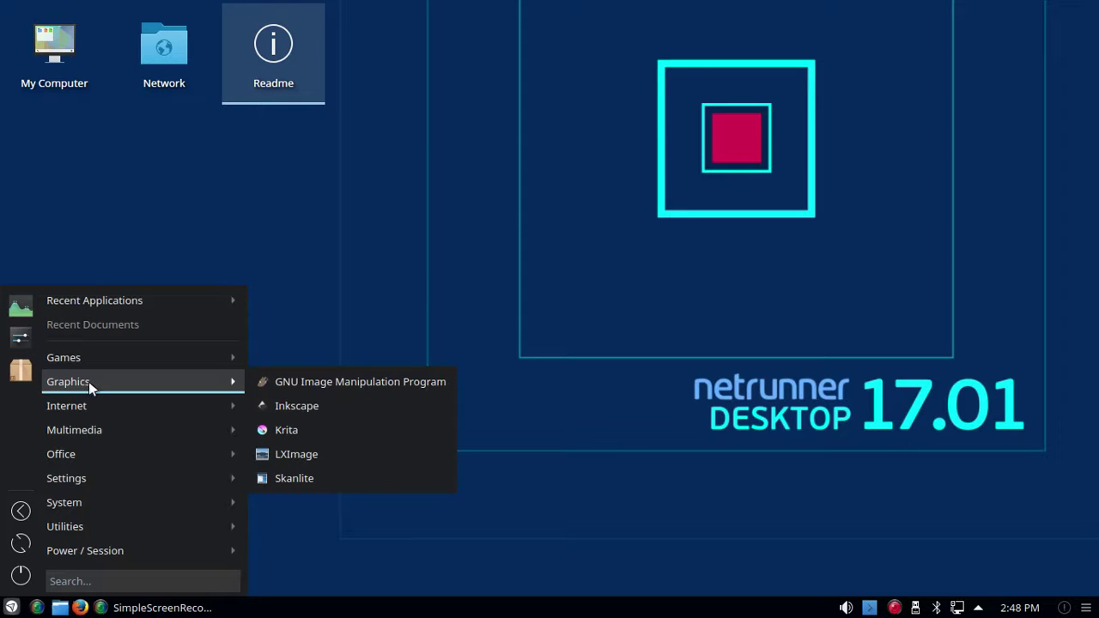
mouse_move(86, 407)
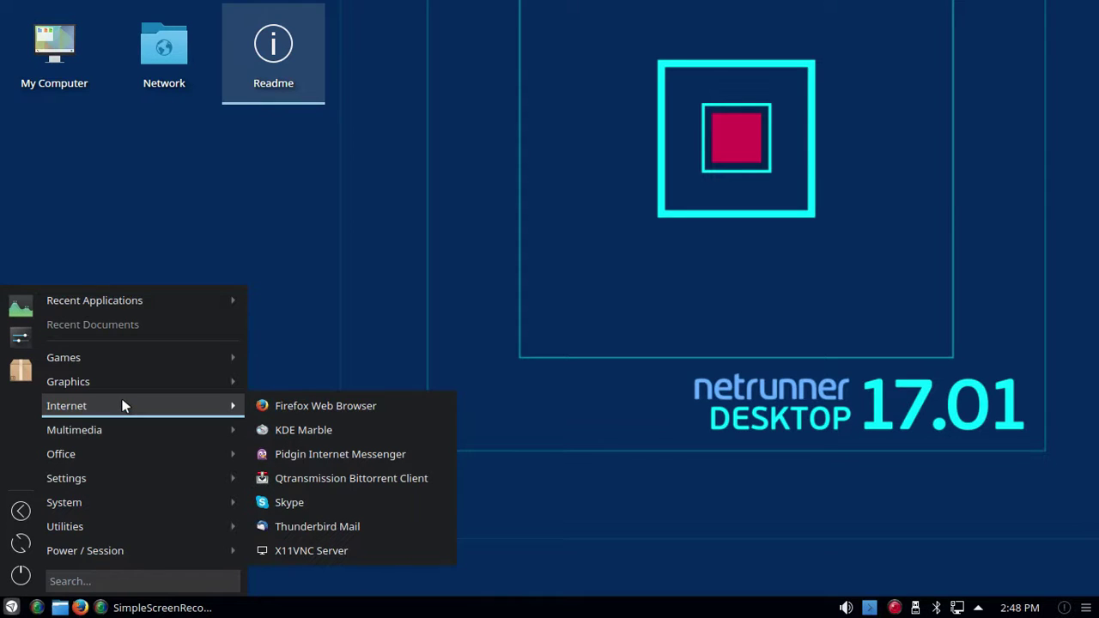
mouse_move(114, 433)
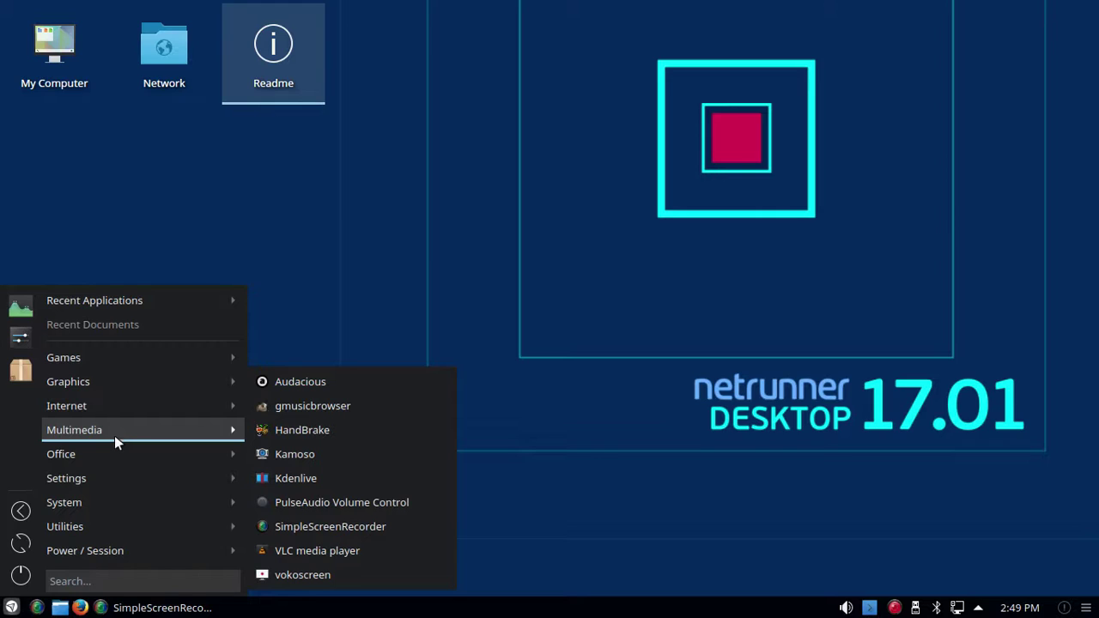
mouse_move(111, 453)
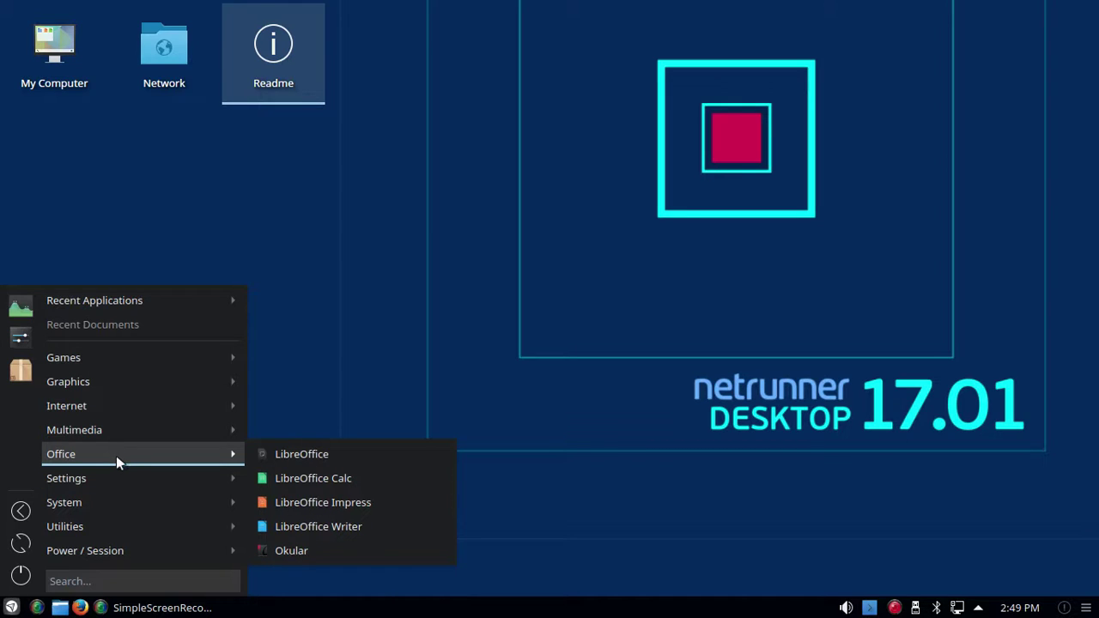
mouse_move(116, 477)
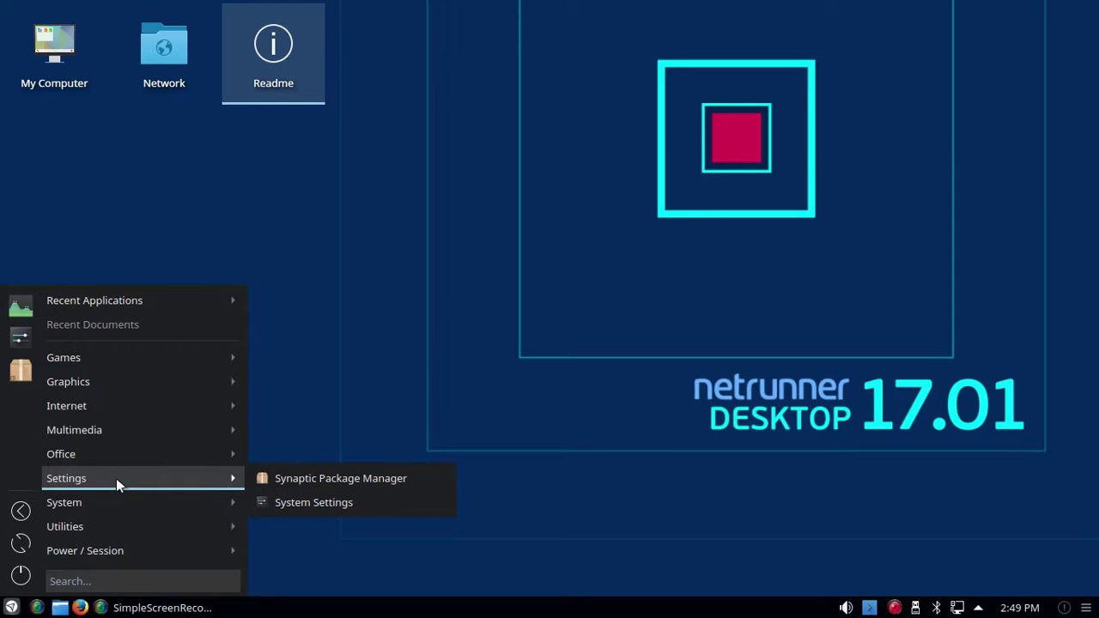
Step: Search the launcher for 'discover', then dismiss the menu to reveal the bare desktop
text(discover)
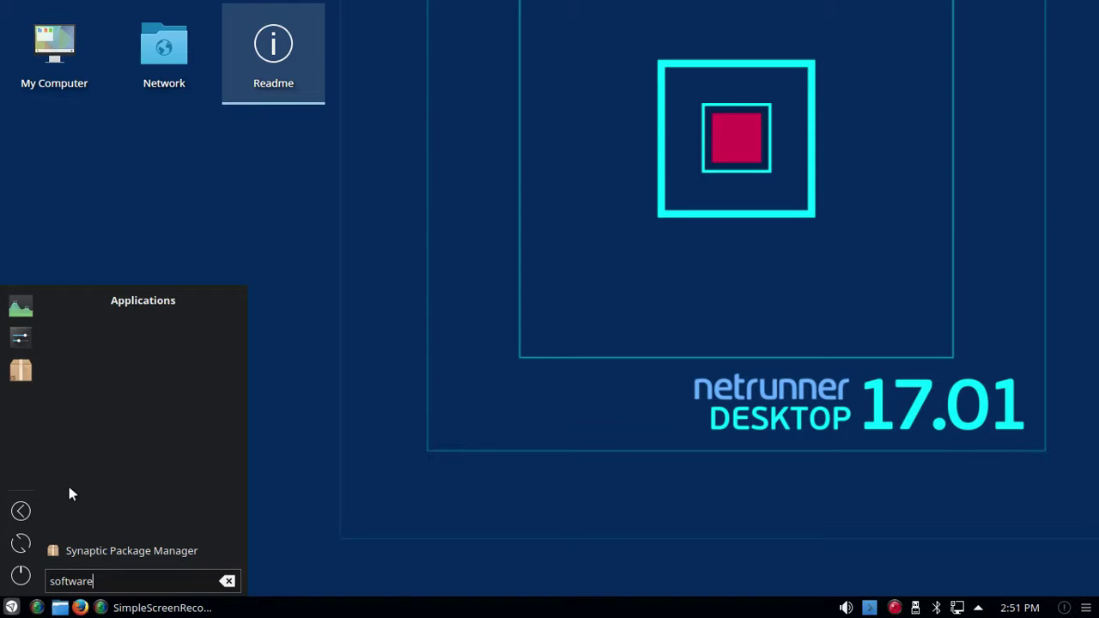
click(272, 475)
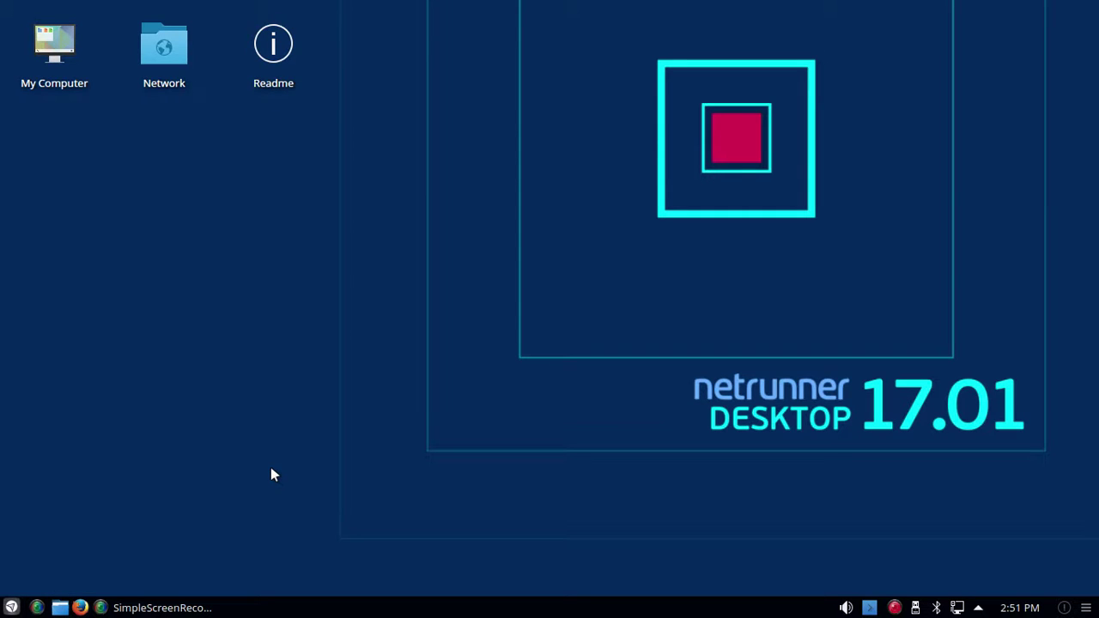
Step: Set the canyon photo as the desktop wallpaper via Configure Desktop
right_click(216, 305)
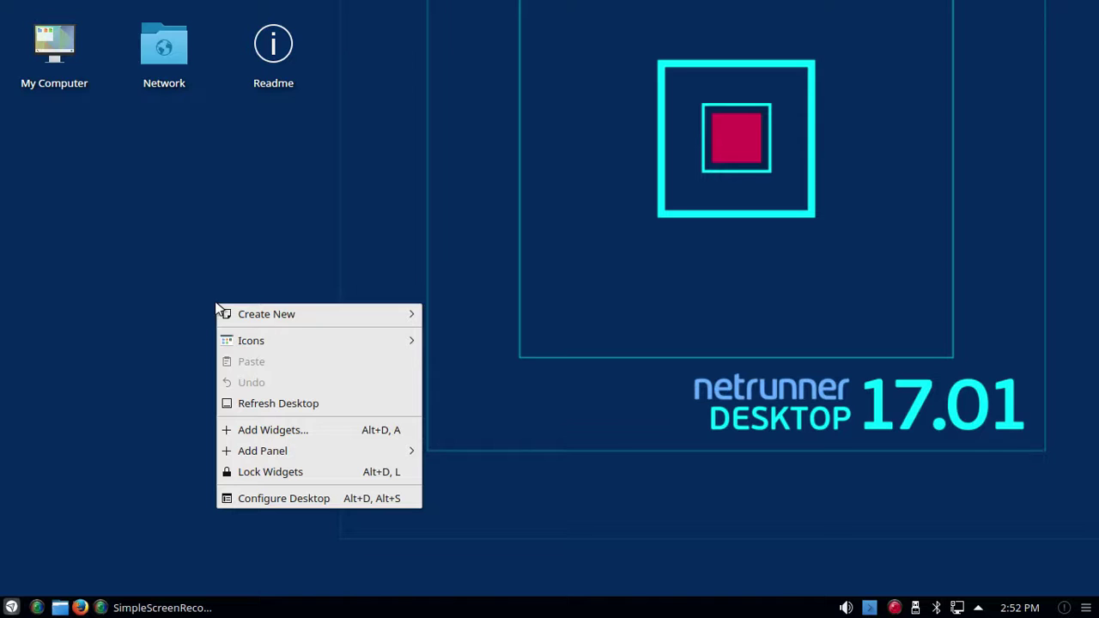
click(244, 502)
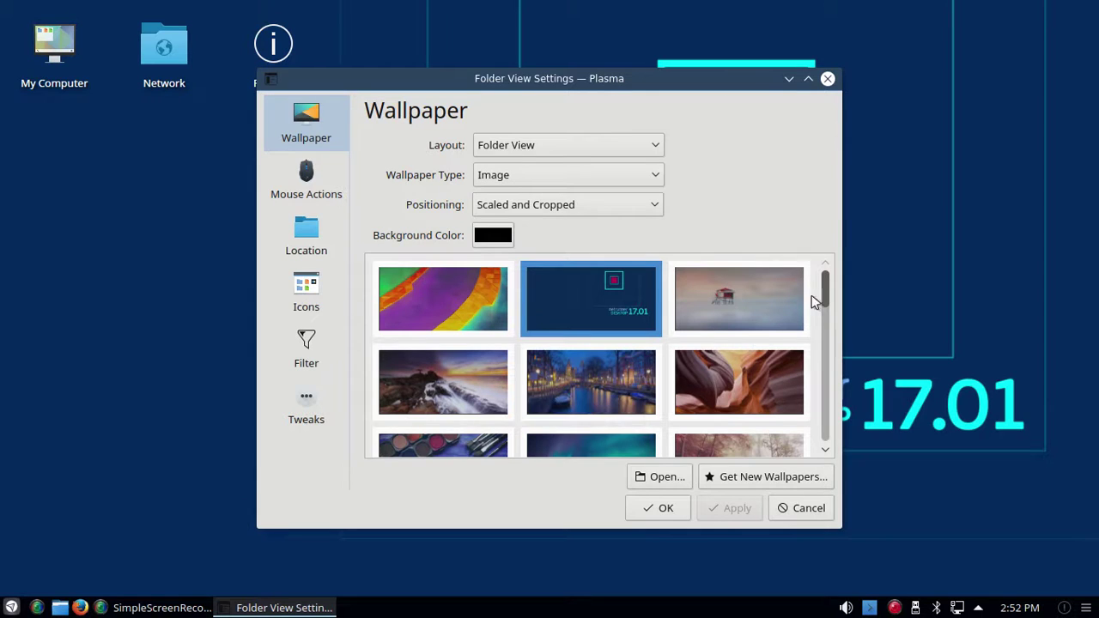
drag(826, 285, 799, 304)
click(736, 378)
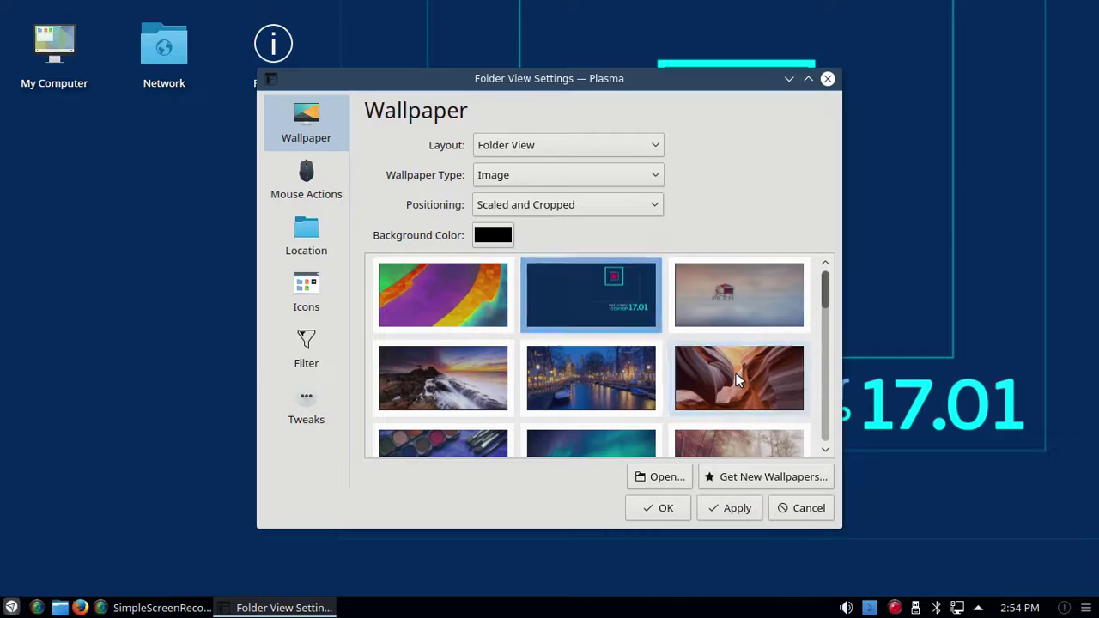
click(736, 509)
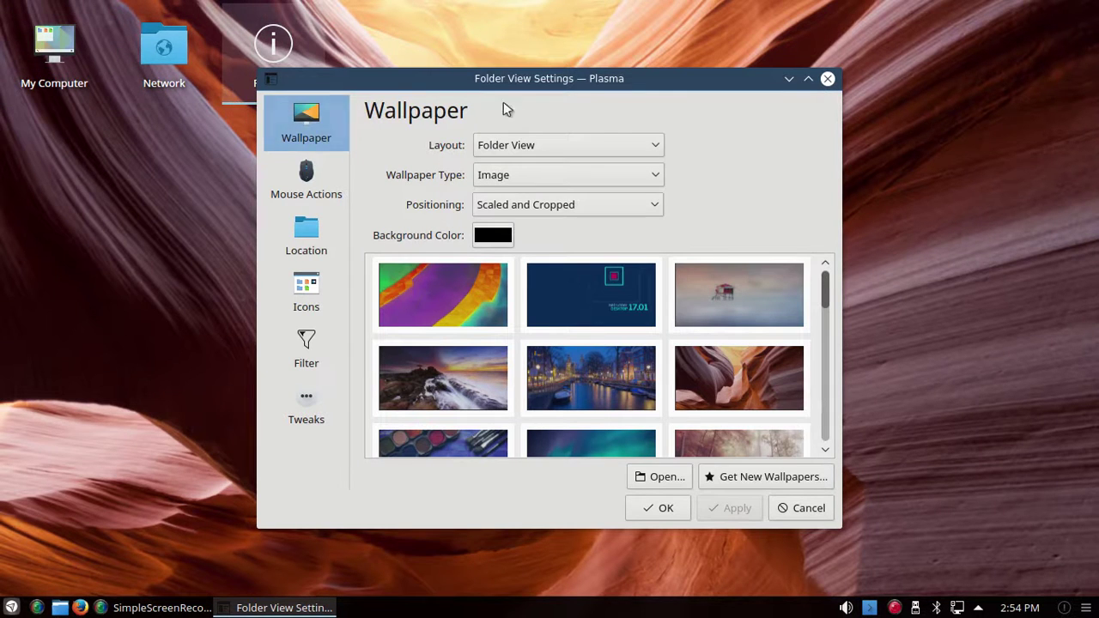
Step: Switch the desktop layout to Desktop, apply it, and close the settings
click(657, 148)
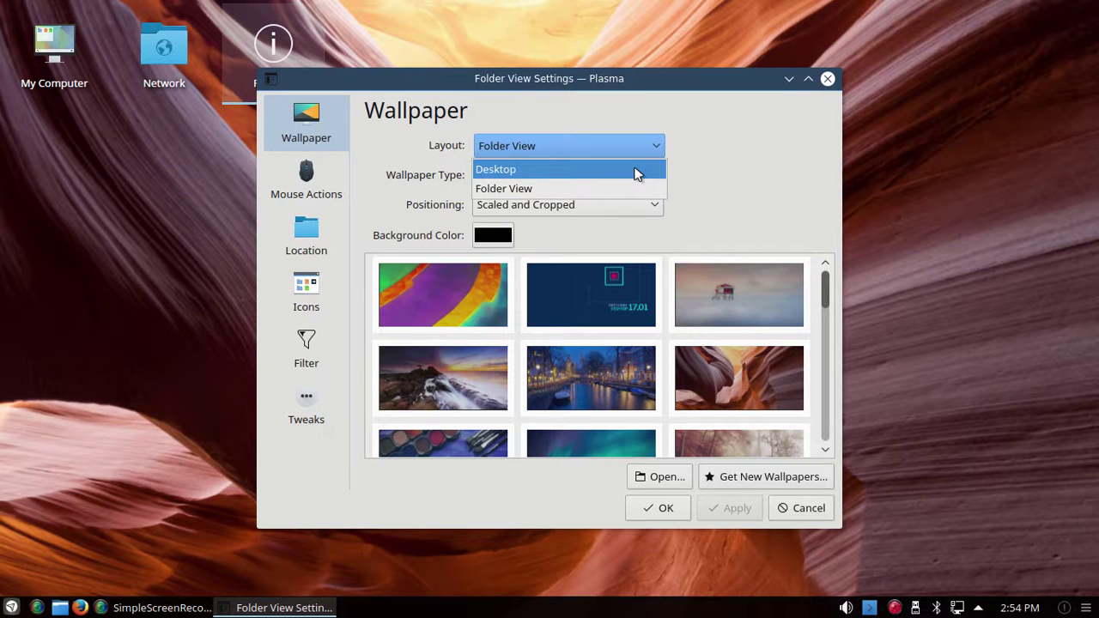
click(638, 170)
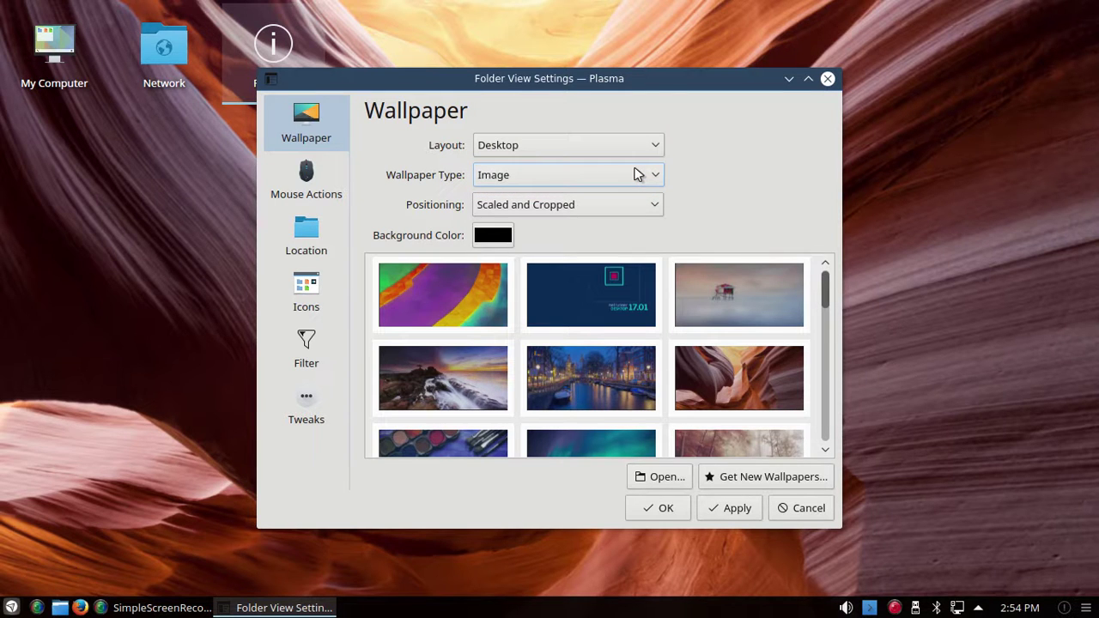
click(714, 510)
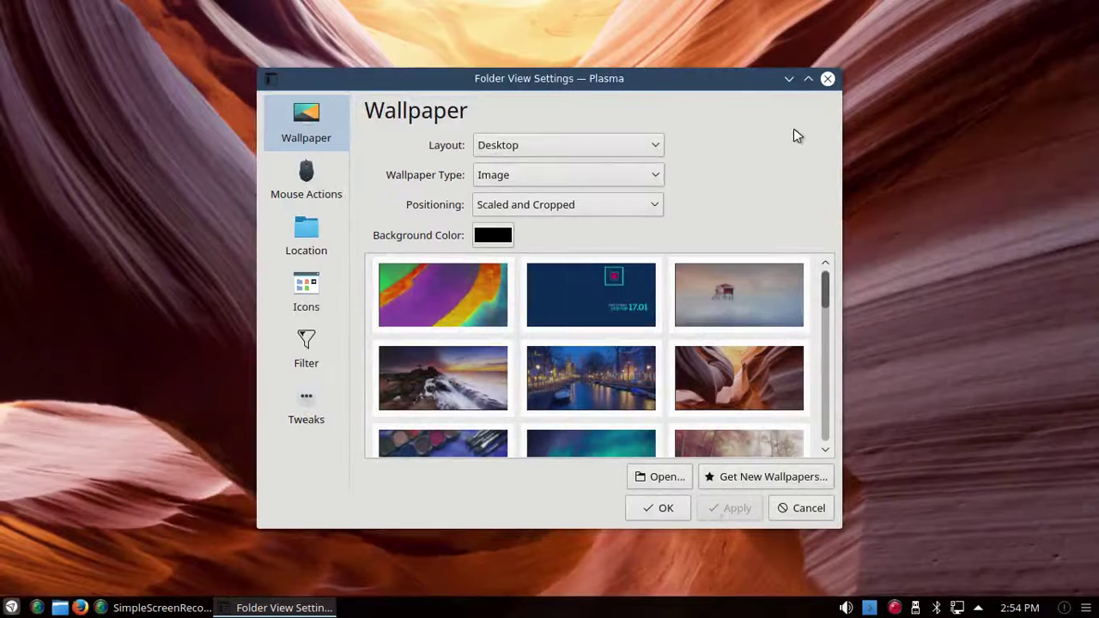
click(826, 79)
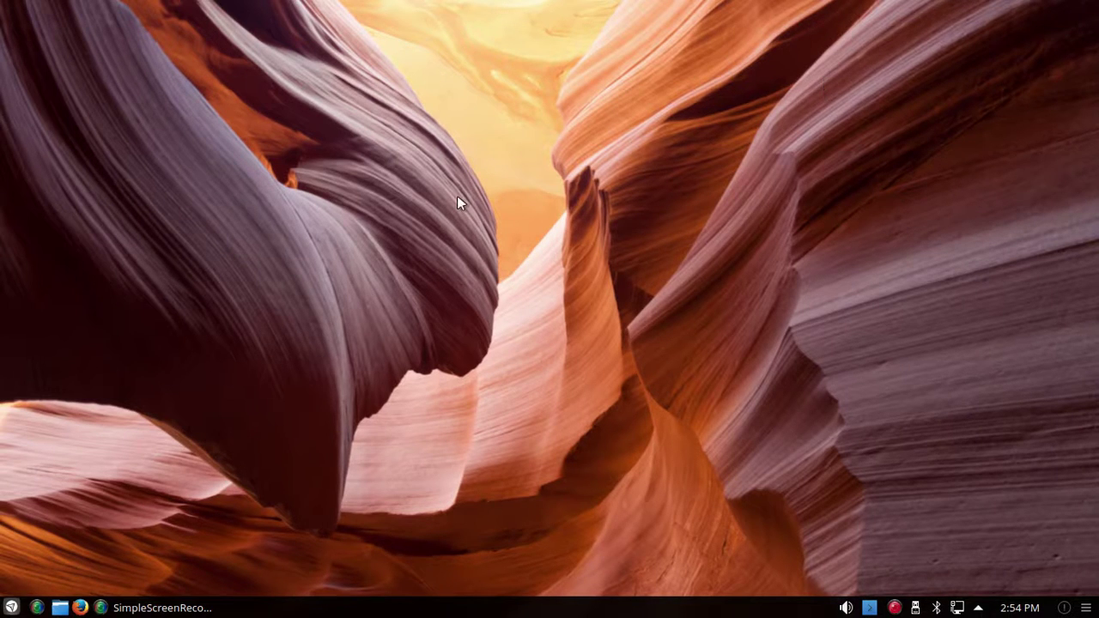
Step: Launch System Settings from the launcher's Settings category and maximize its window
click(11, 607)
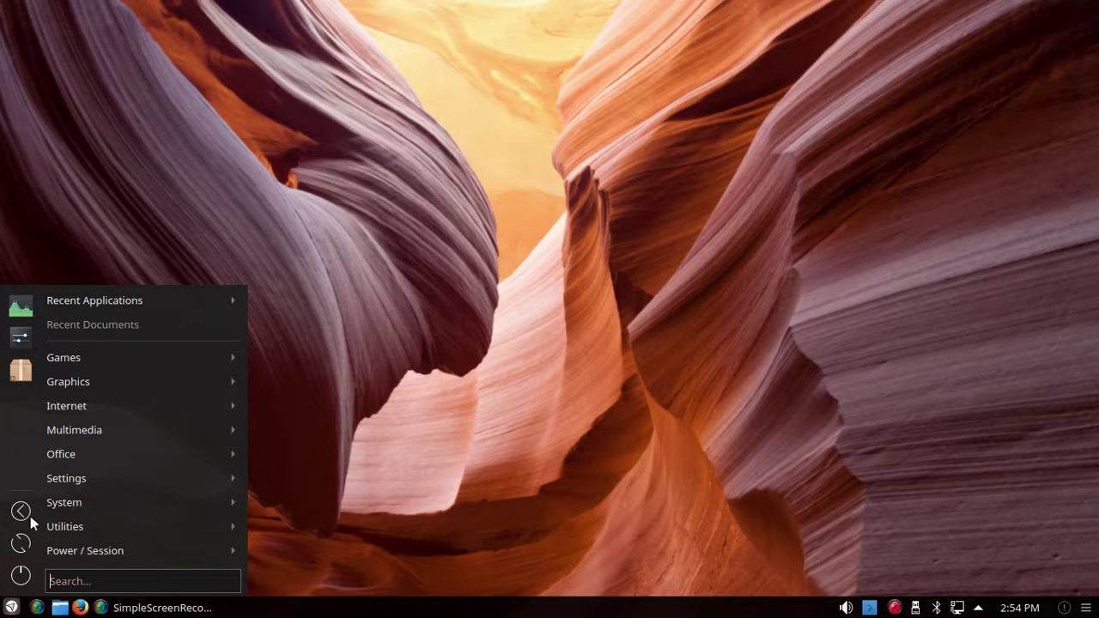
mouse_move(63, 506)
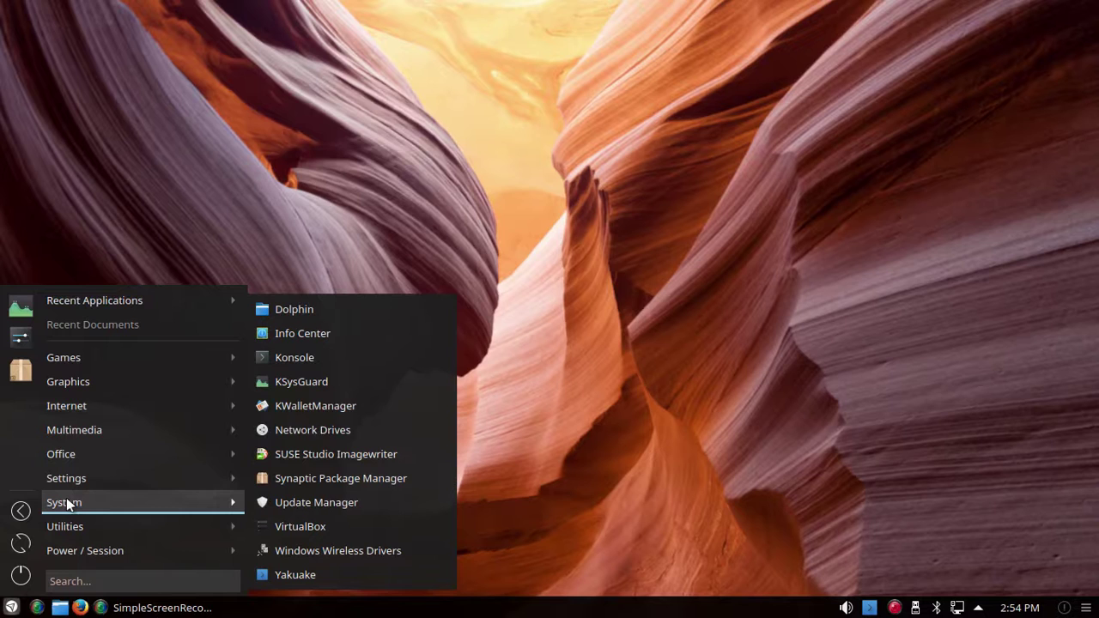
mouse_move(74, 478)
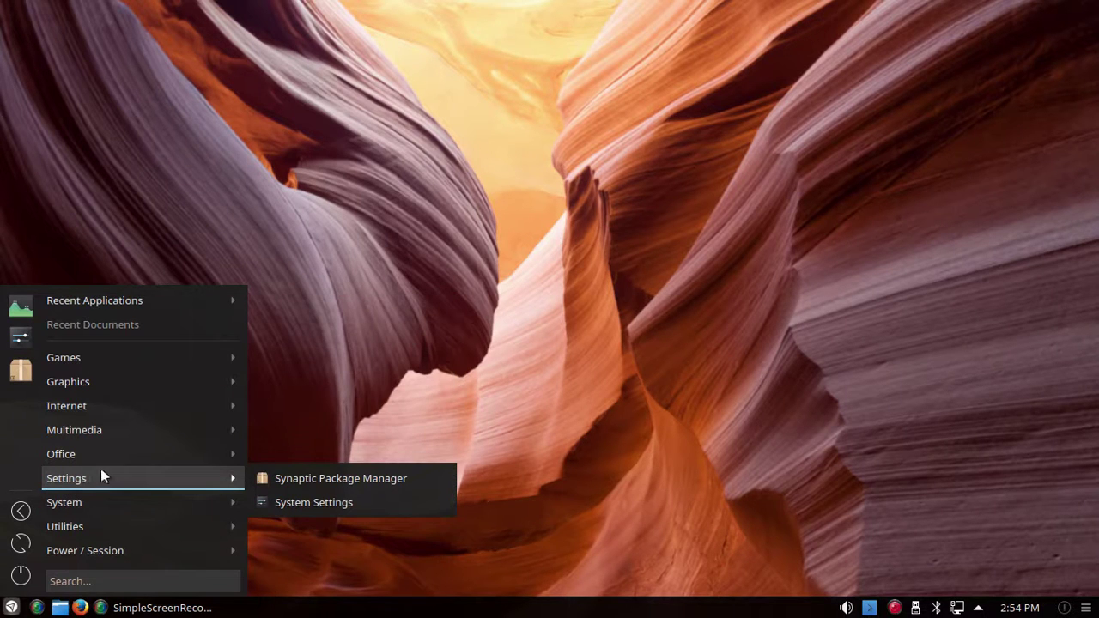
click(293, 503)
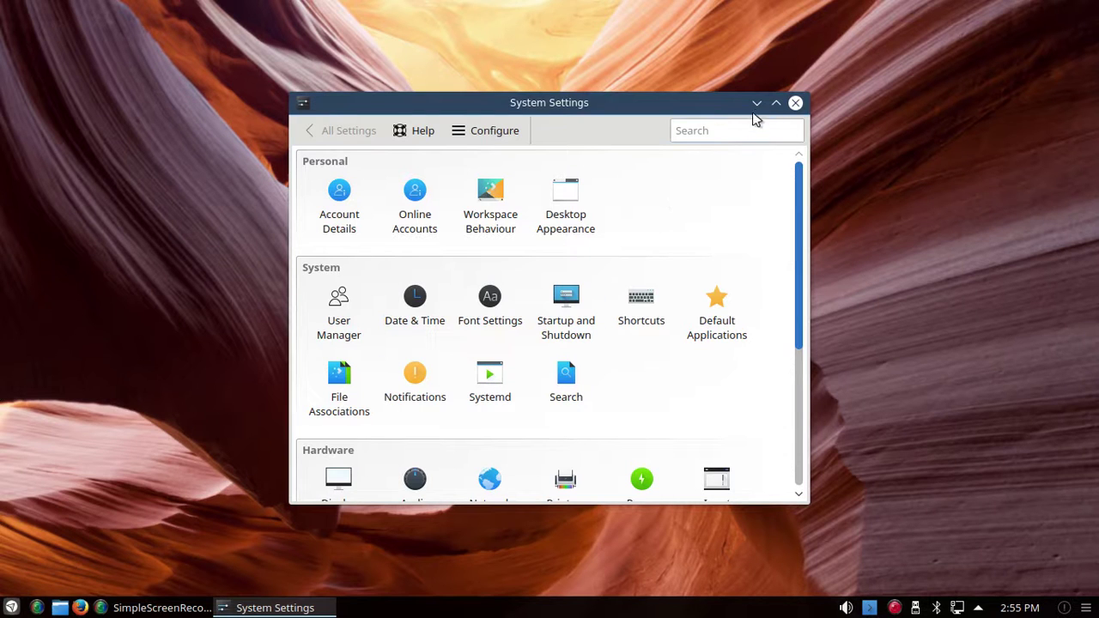
click(776, 103)
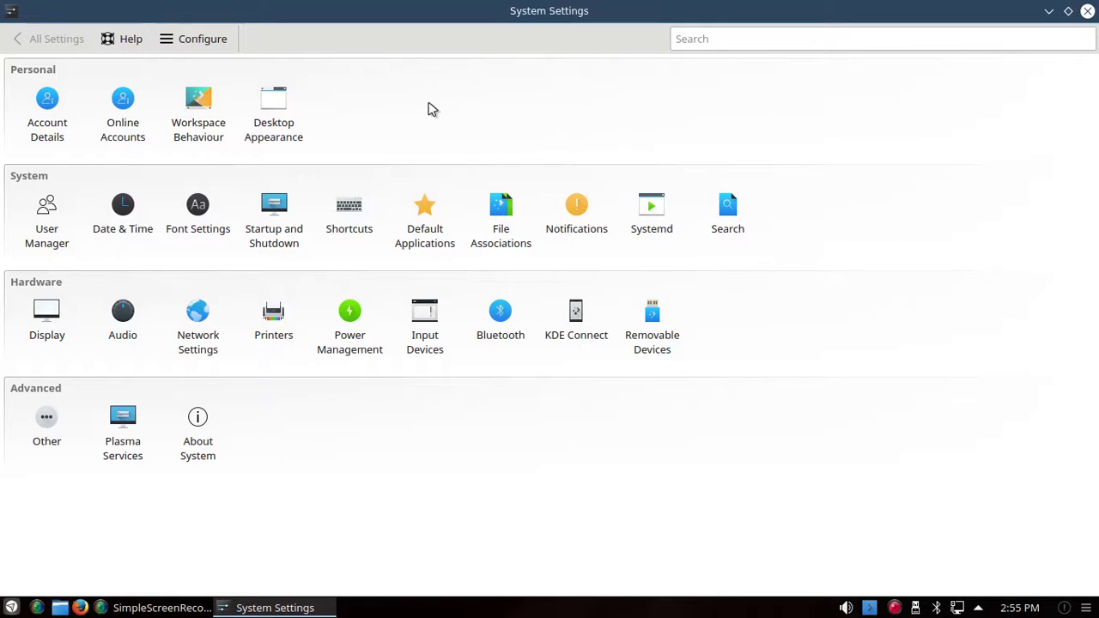
click(291, 126)
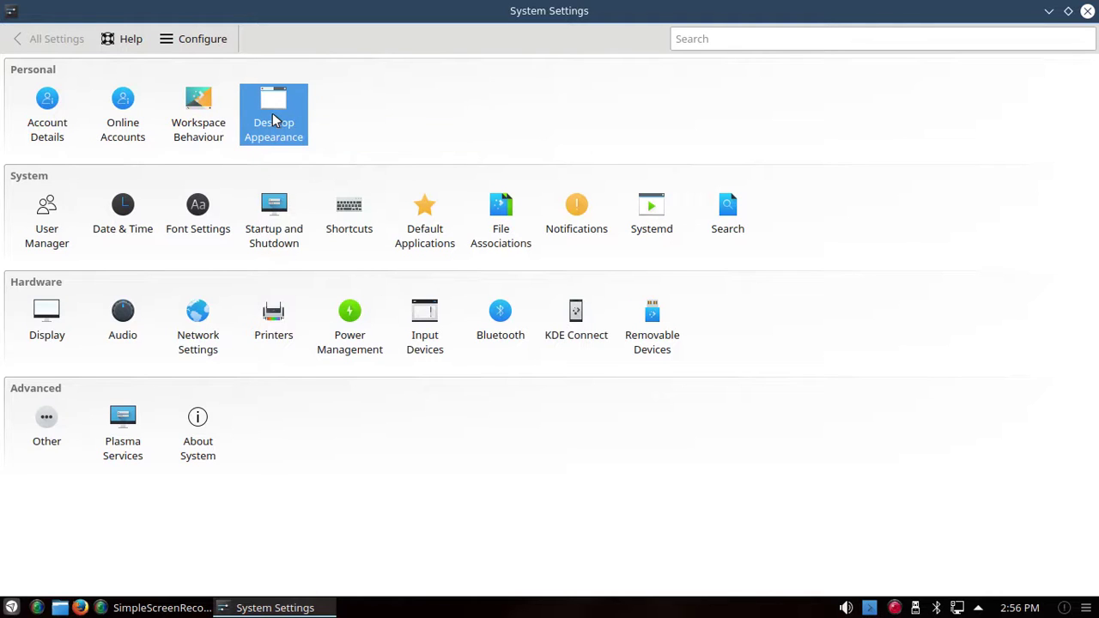
Step: Go to Desktop Appearance's Widget Style page, showing Breeze as the current style
click(275, 120)
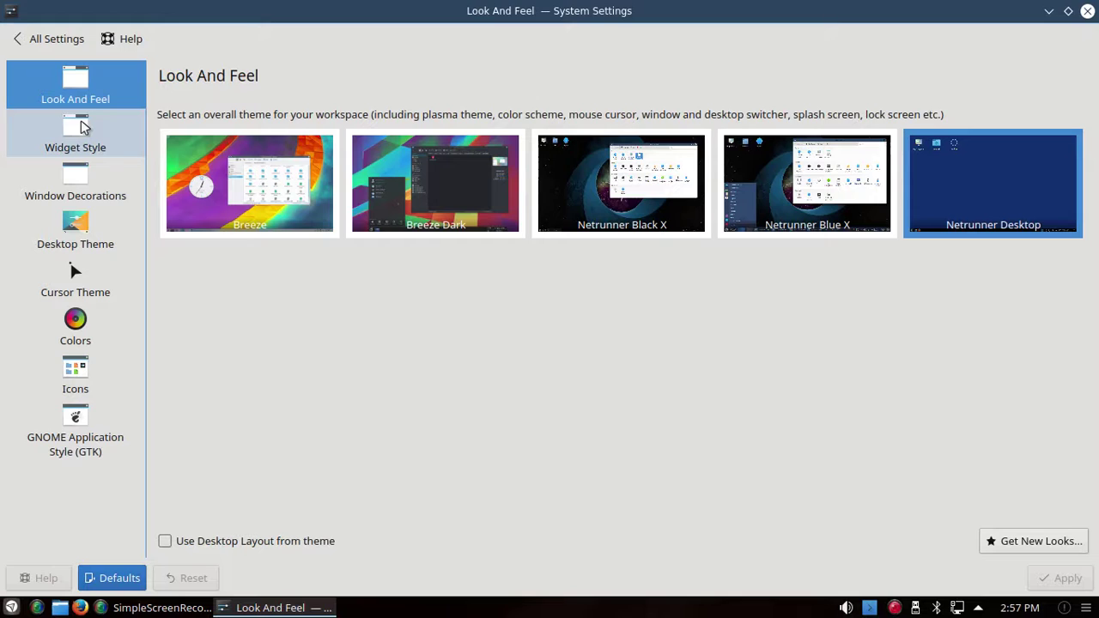
click(83, 127)
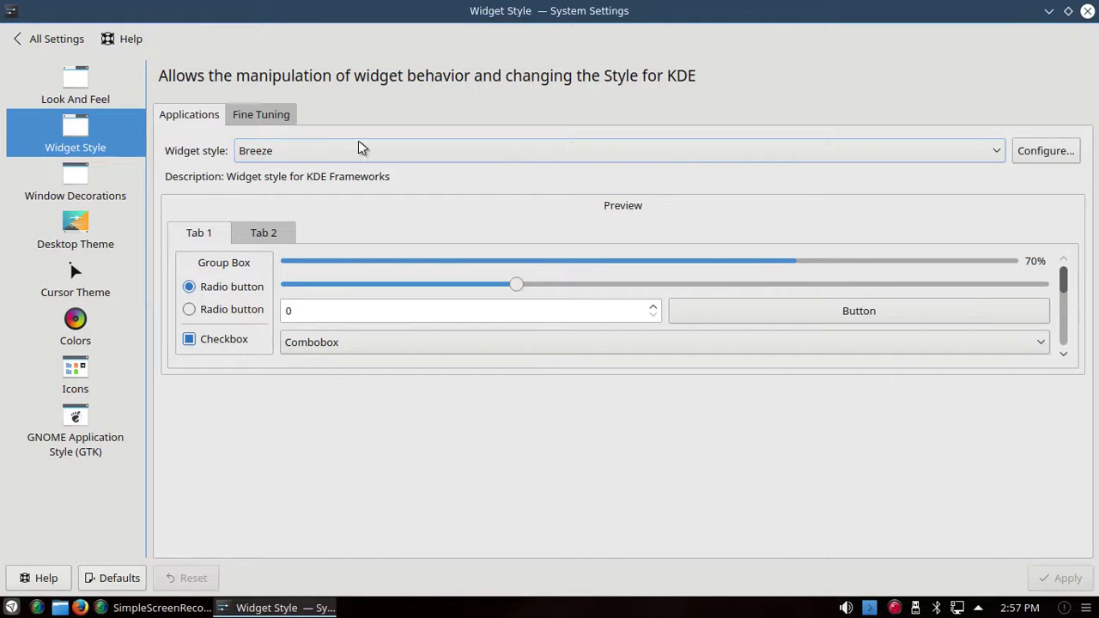
click(999, 154)
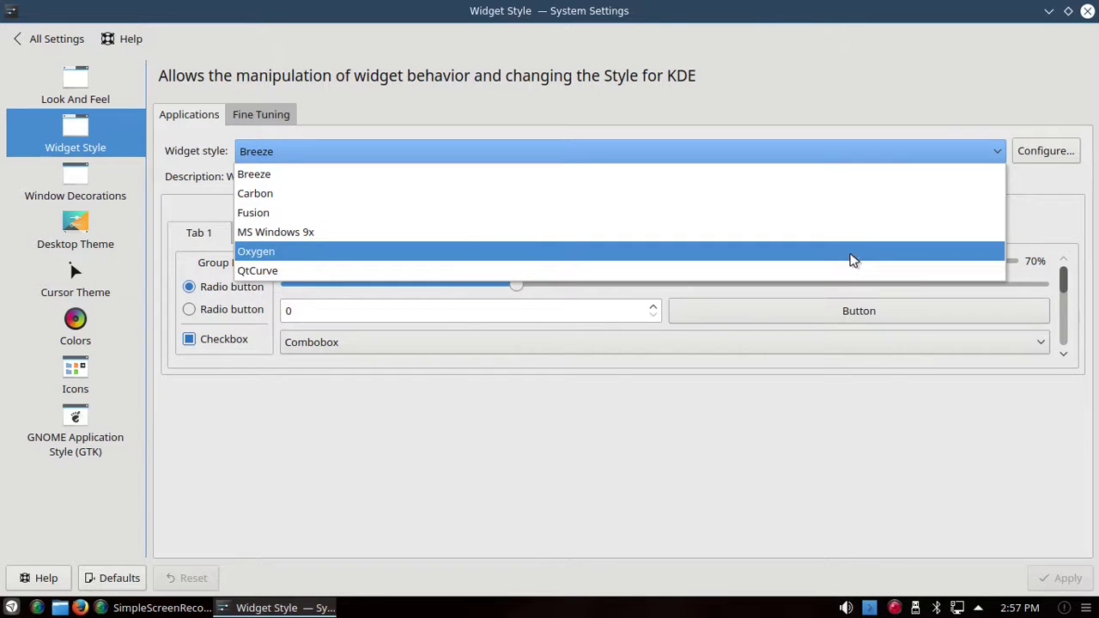
click(923, 152)
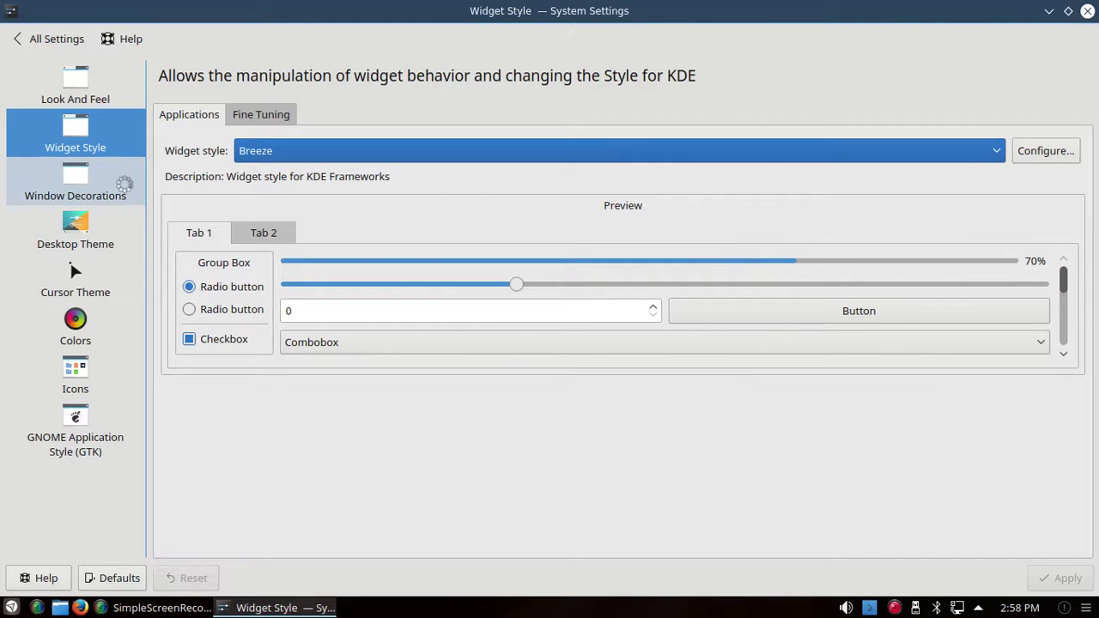
Step: Apply the Plastik, then Oxygen, then Breeze window decorations in turn
click(105, 178)
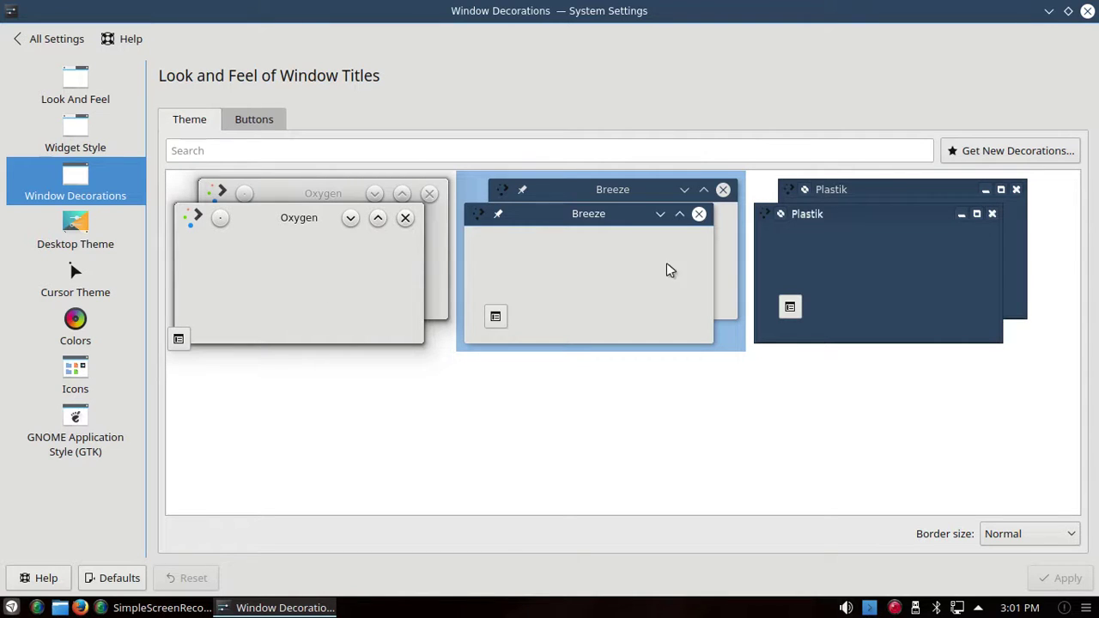
click(853, 276)
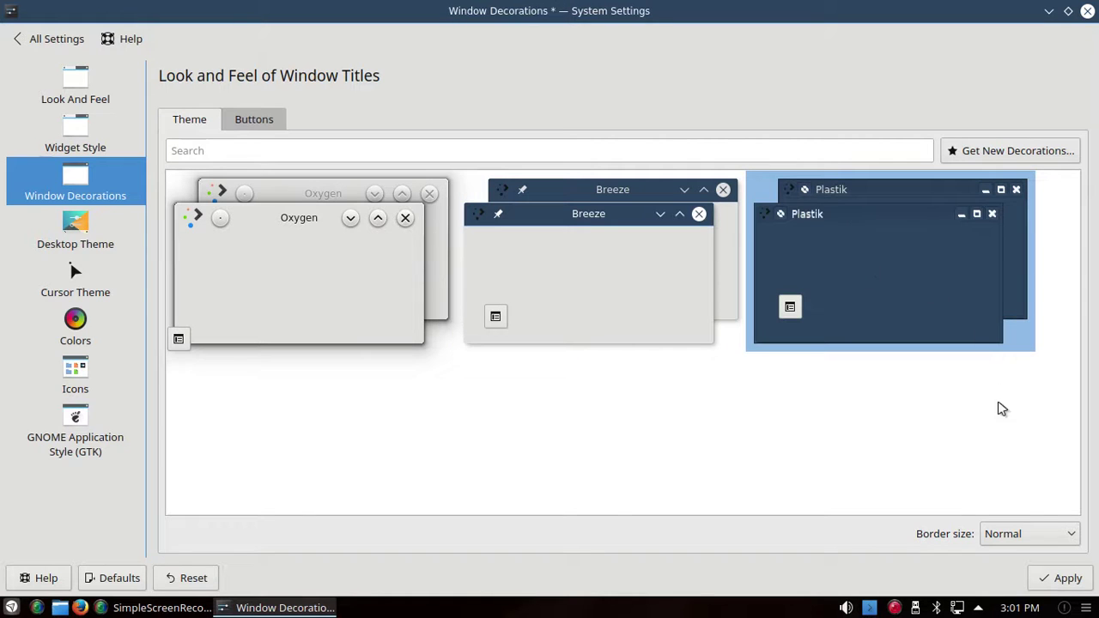
click(1062, 579)
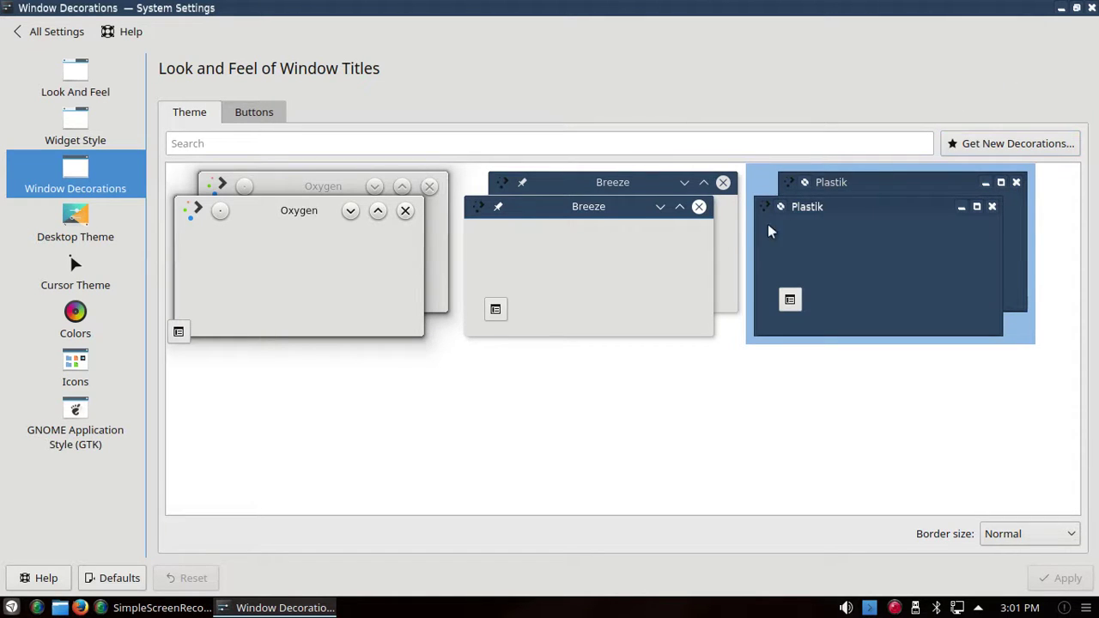
click(292, 268)
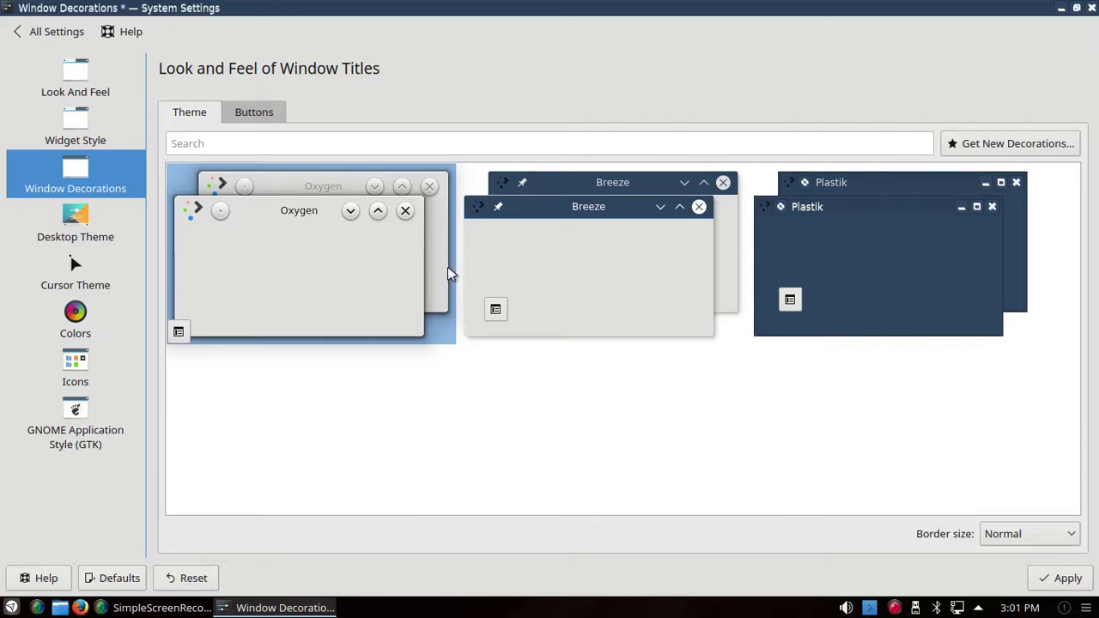
click(1065, 578)
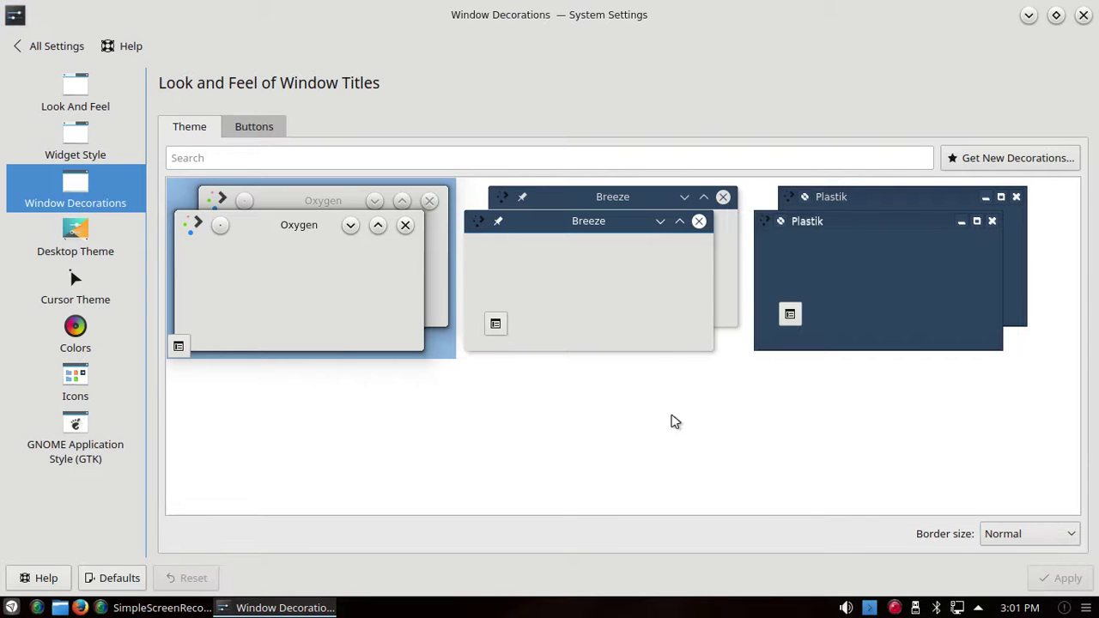
click(601, 283)
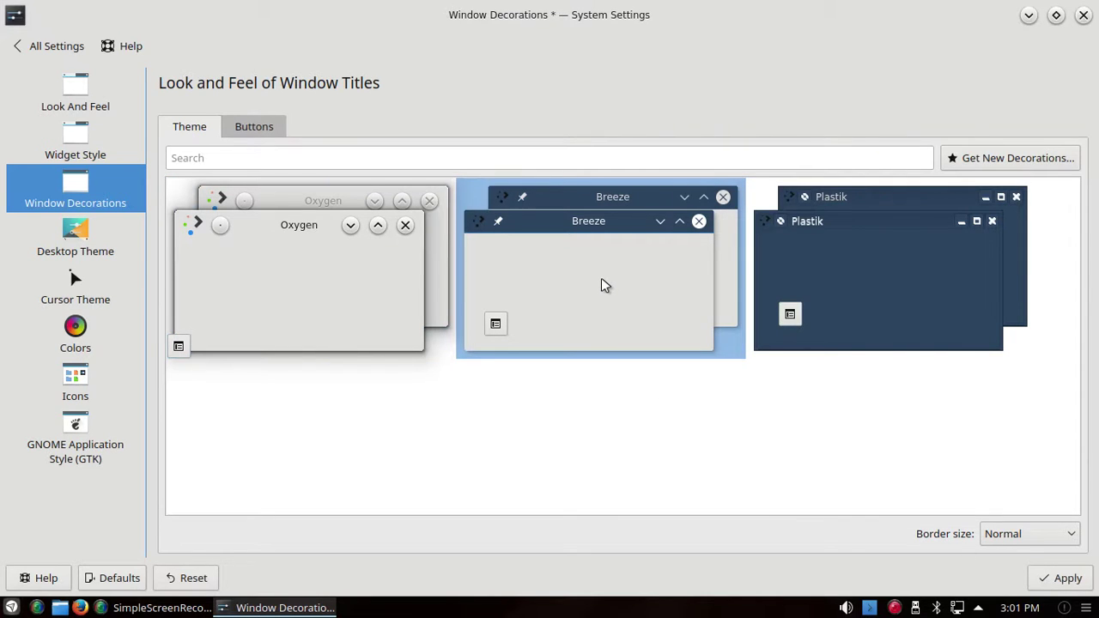
click(1065, 578)
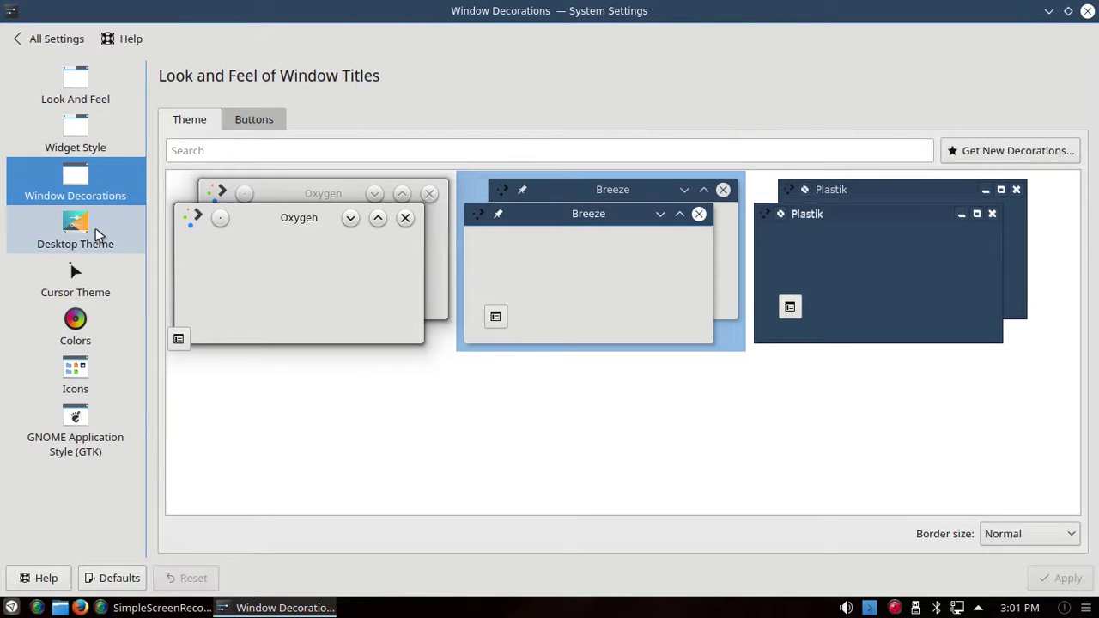
Step: Apply the Blue X desktop theme and view the launcher in it
click(76, 225)
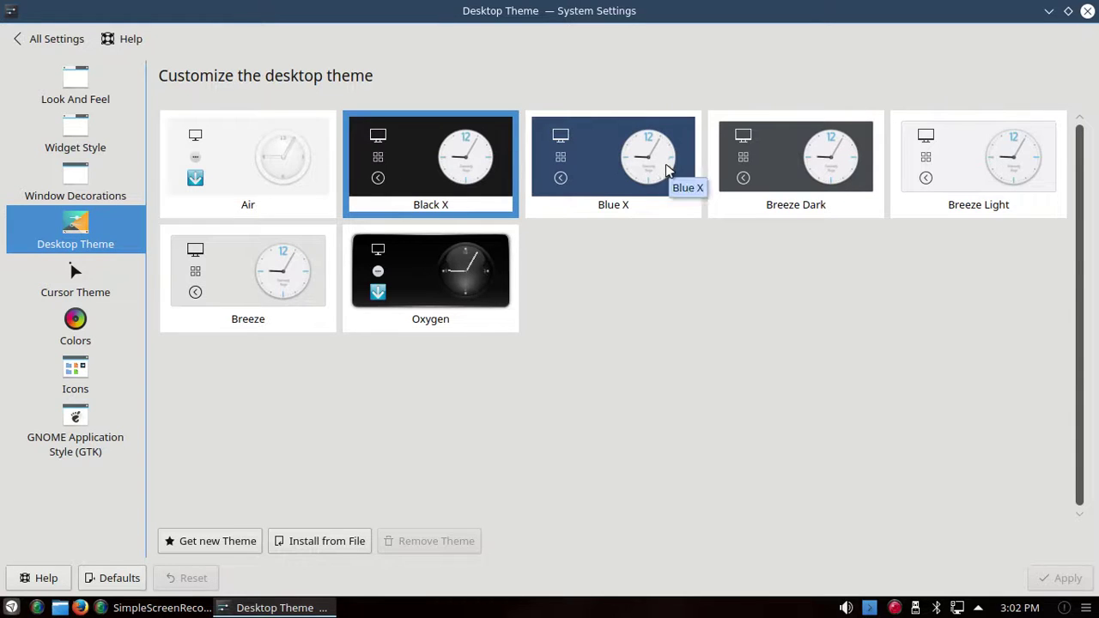
click(610, 166)
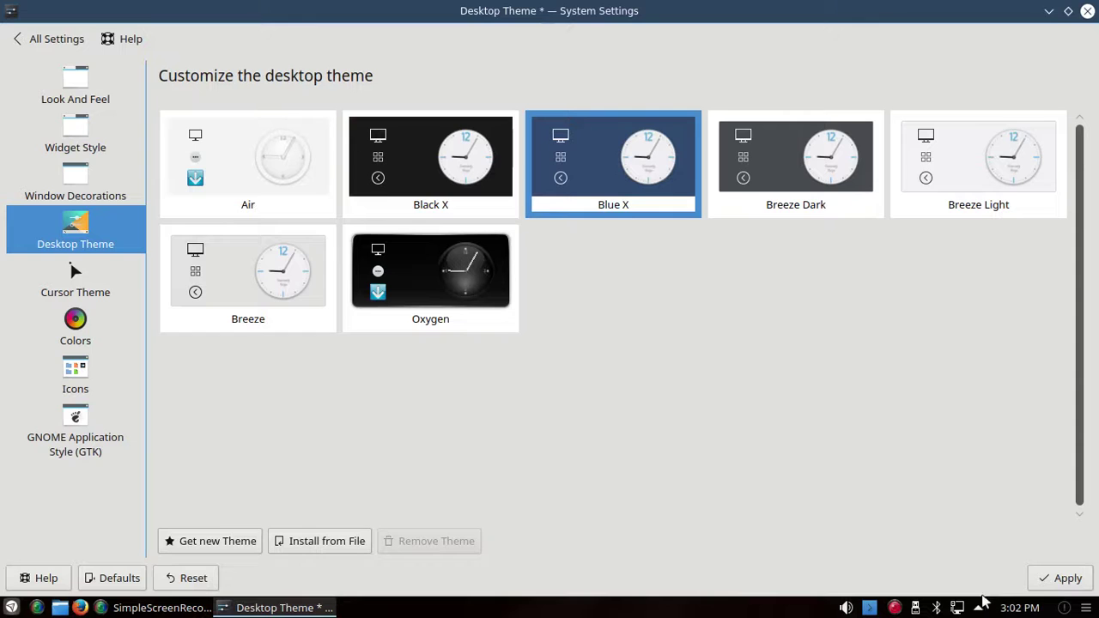
click(1063, 580)
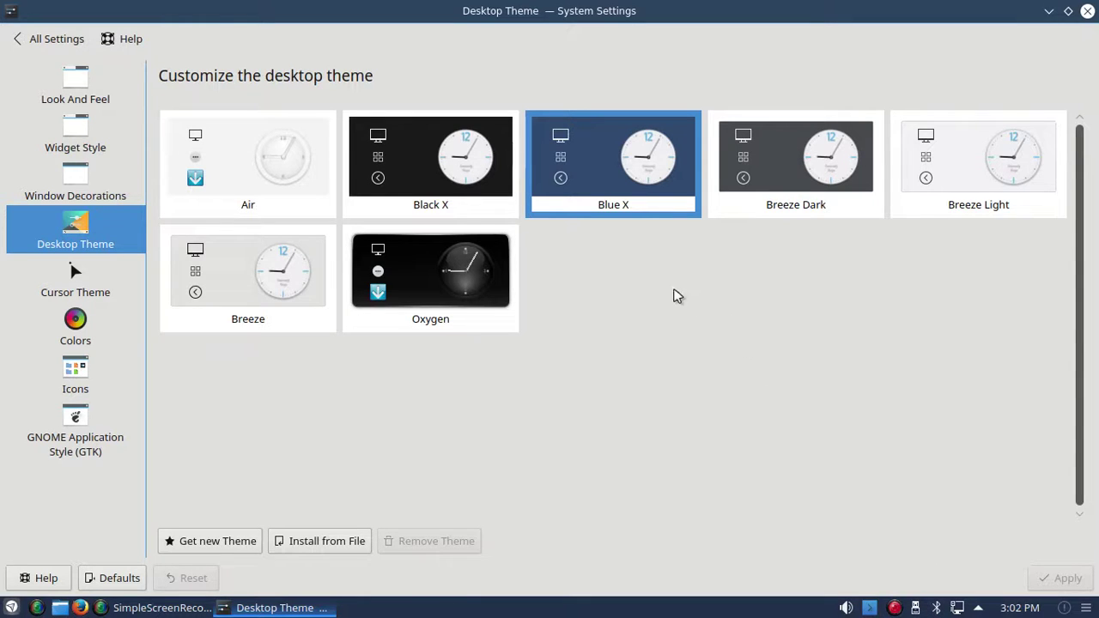
click(411, 167)
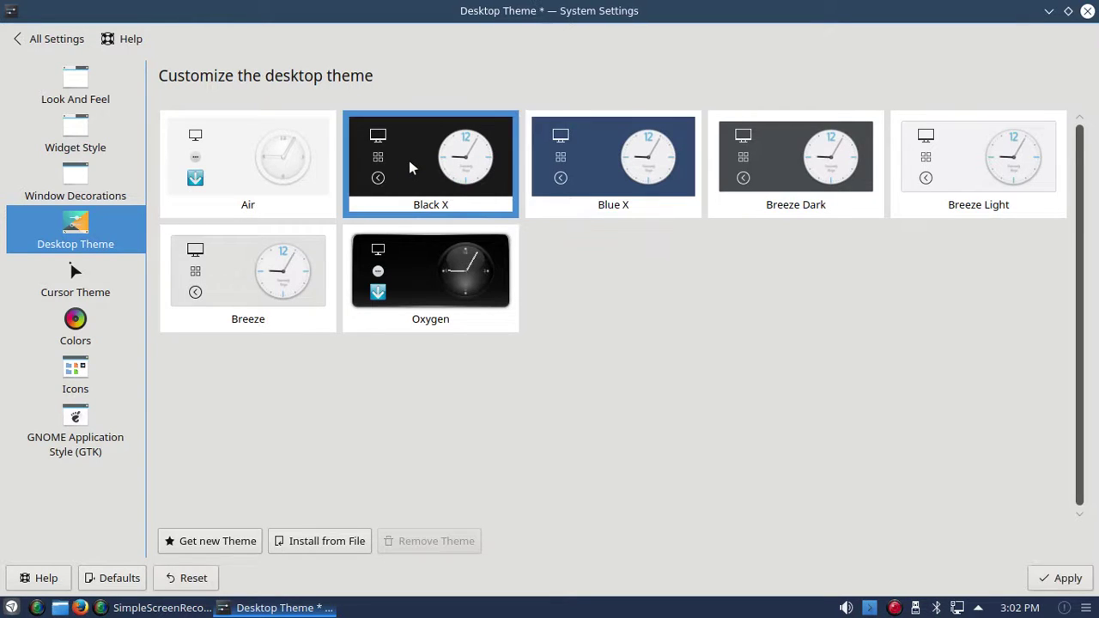
click(622, 157)
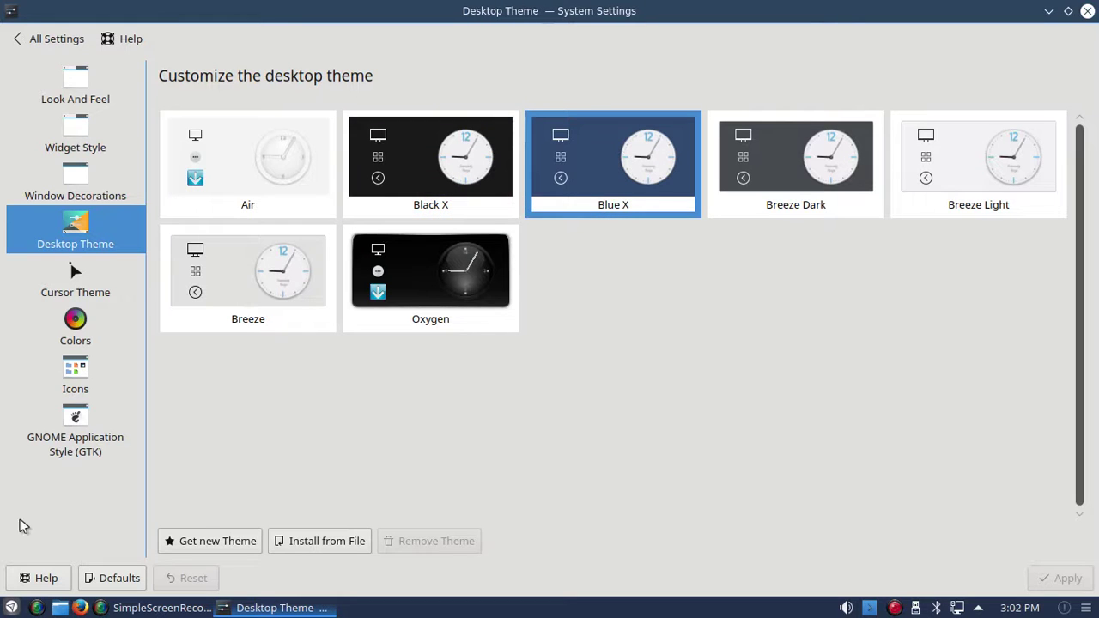
click(11, 609)
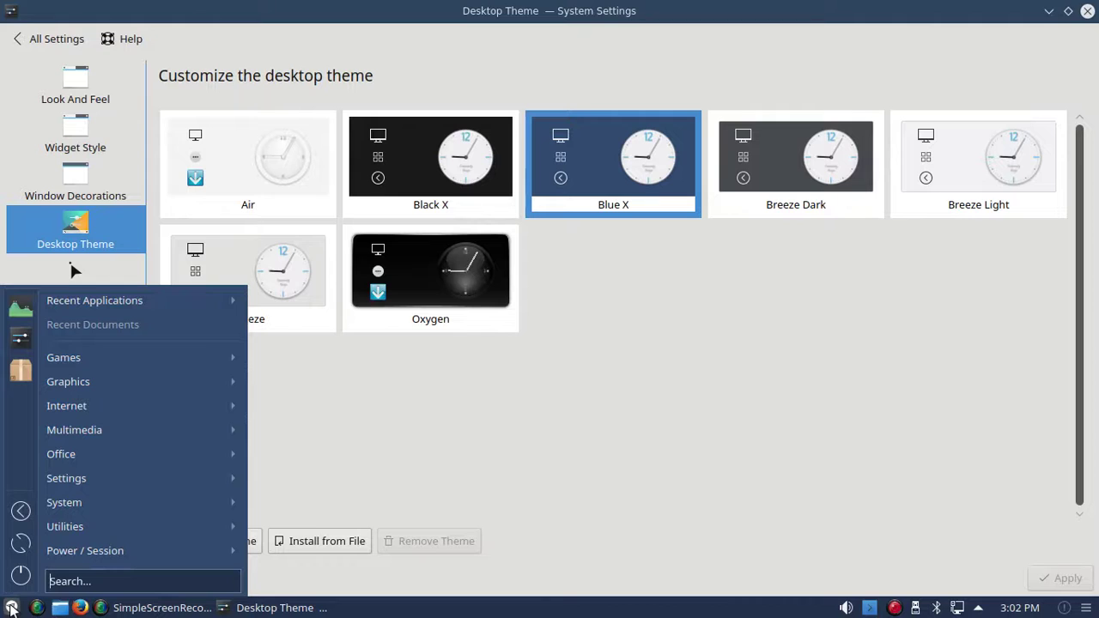
click(11, 609)
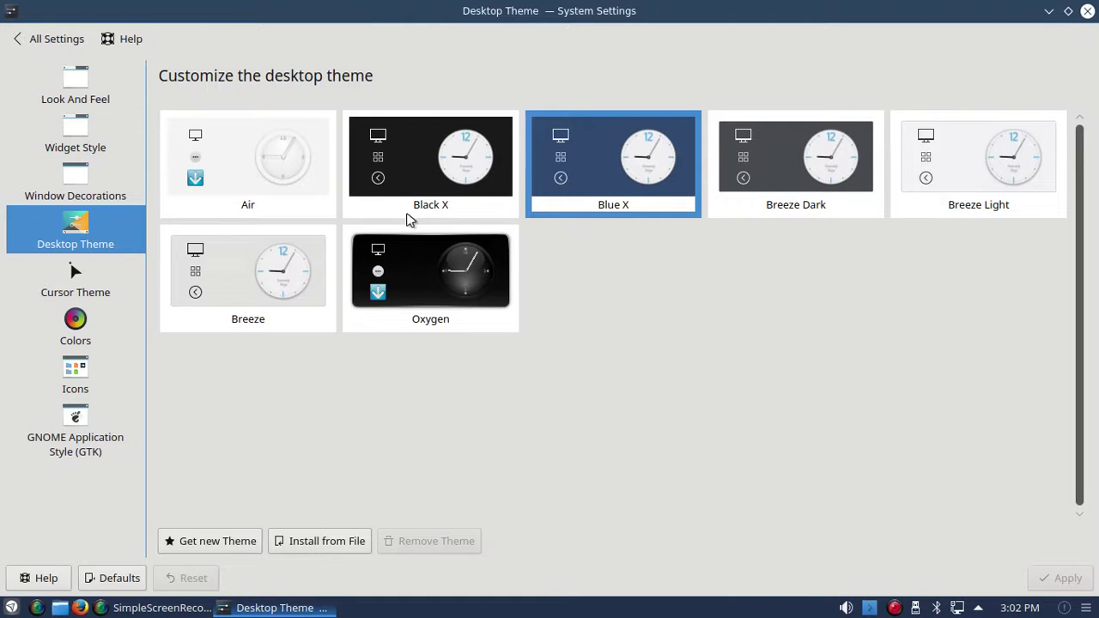
Step: Reapply the Black X desktop theme and check the launcher's look
click(442, 143)
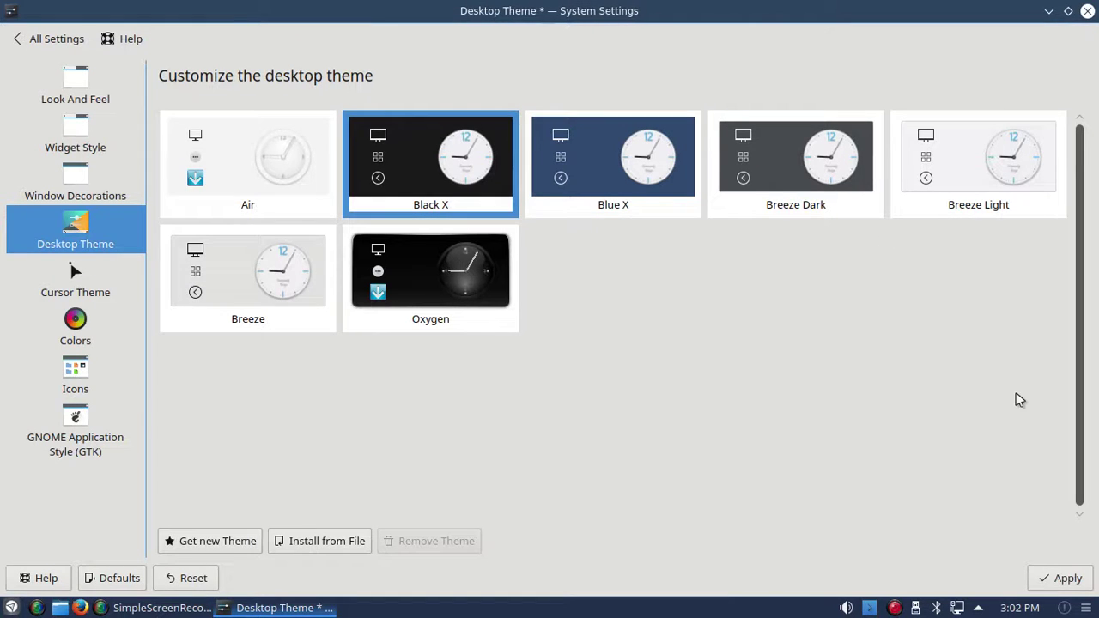
click(1068, 578)
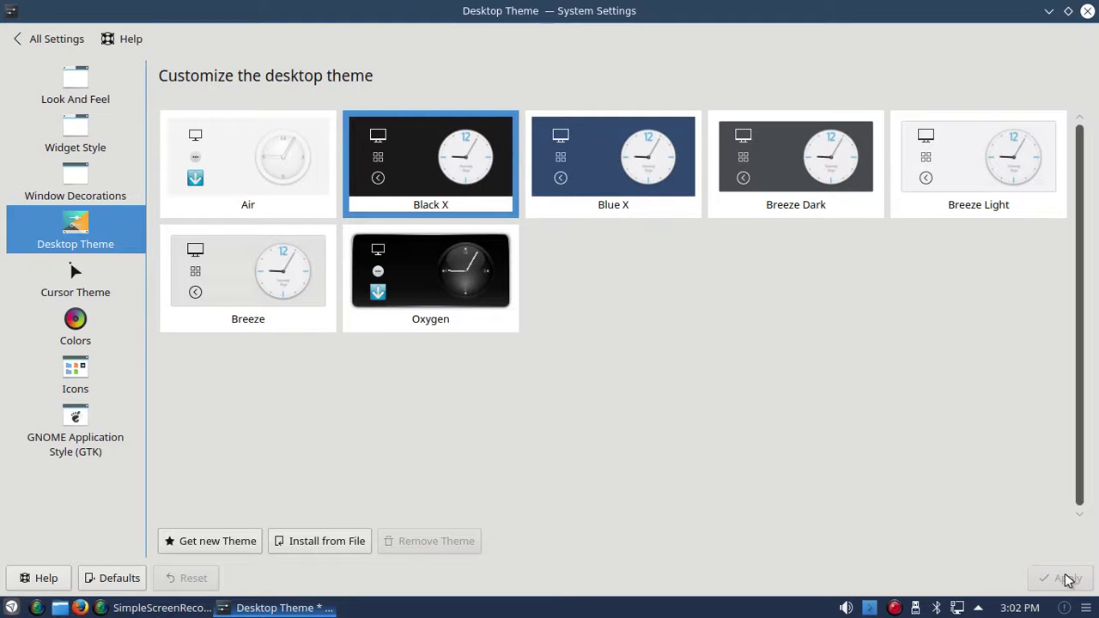
click(12, 608)
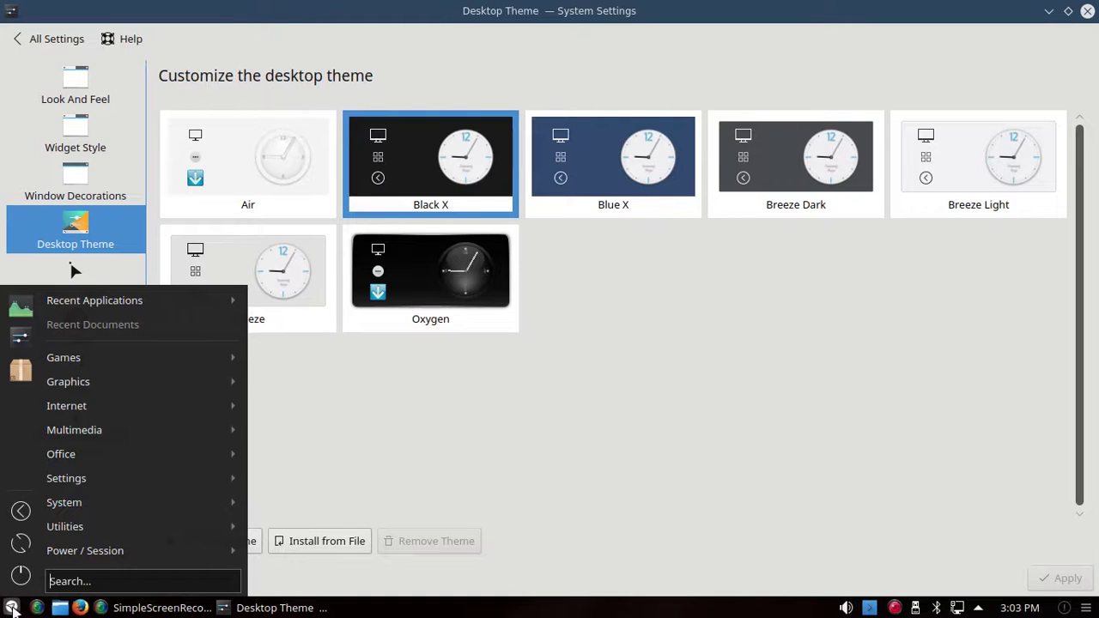
click(12, 610)
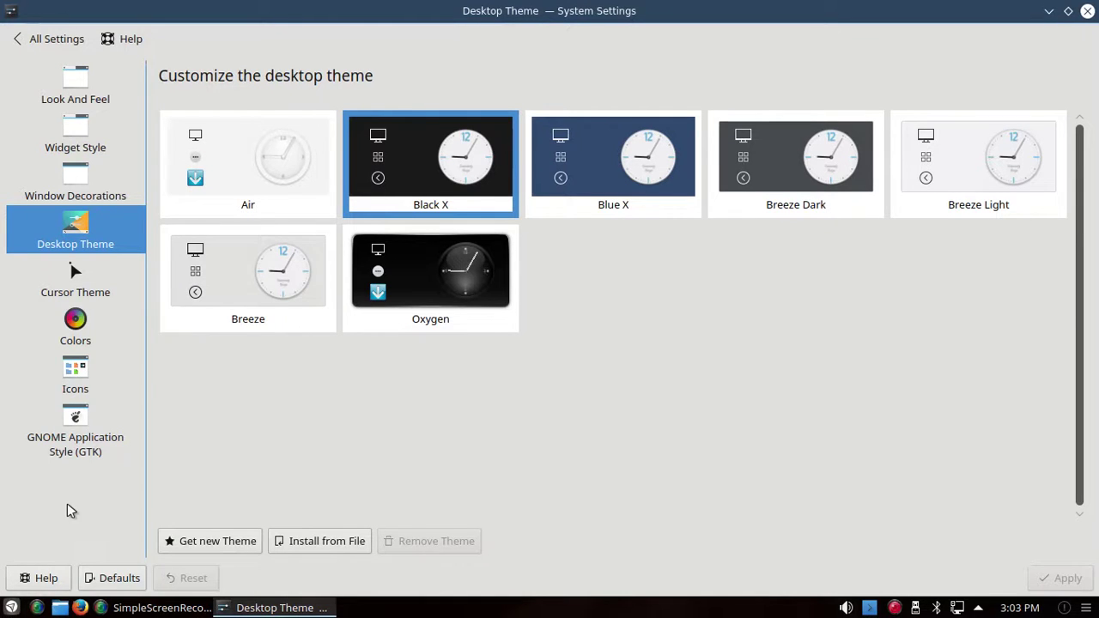
Step: Preview the Default, Breeze variants, Carbon, Honeycomb and Krita colour schemes
click(77, 322)
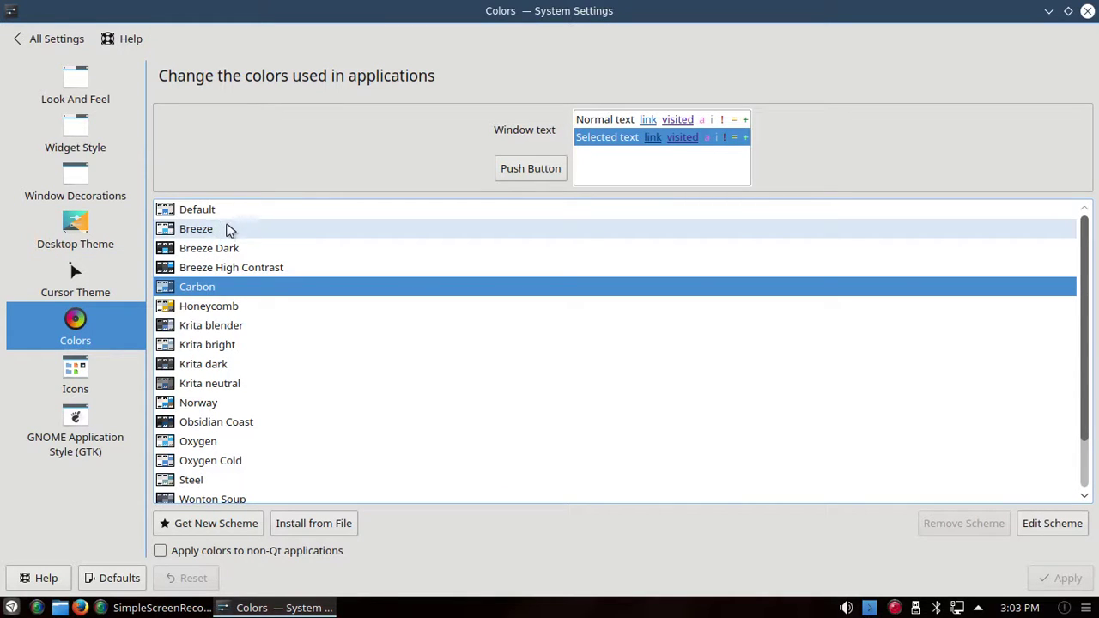
click(211, 267)
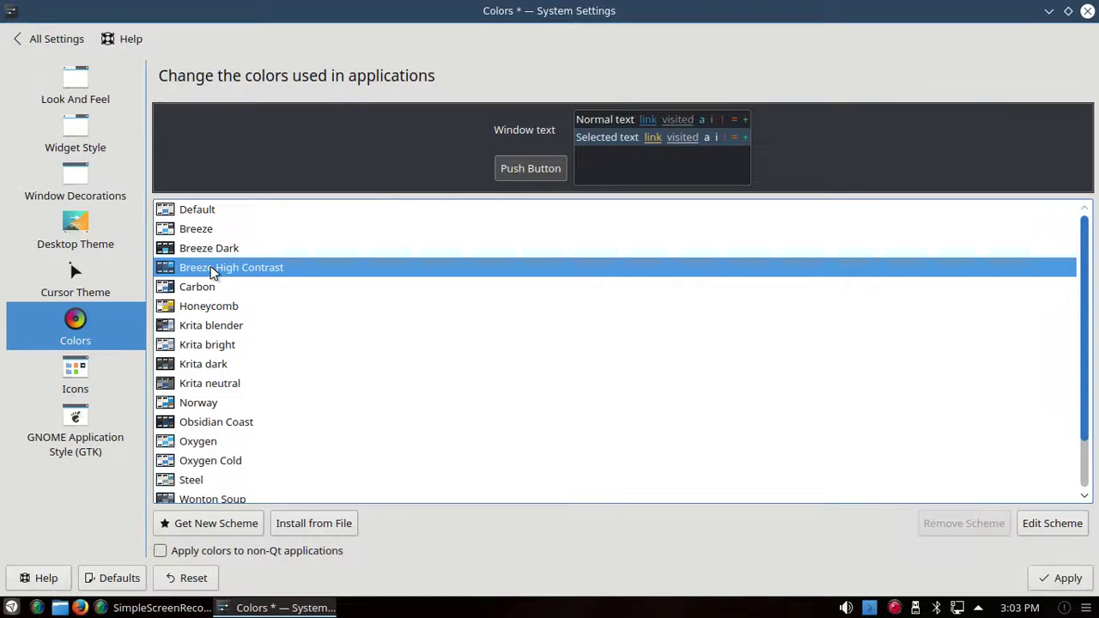
click(205, 248)
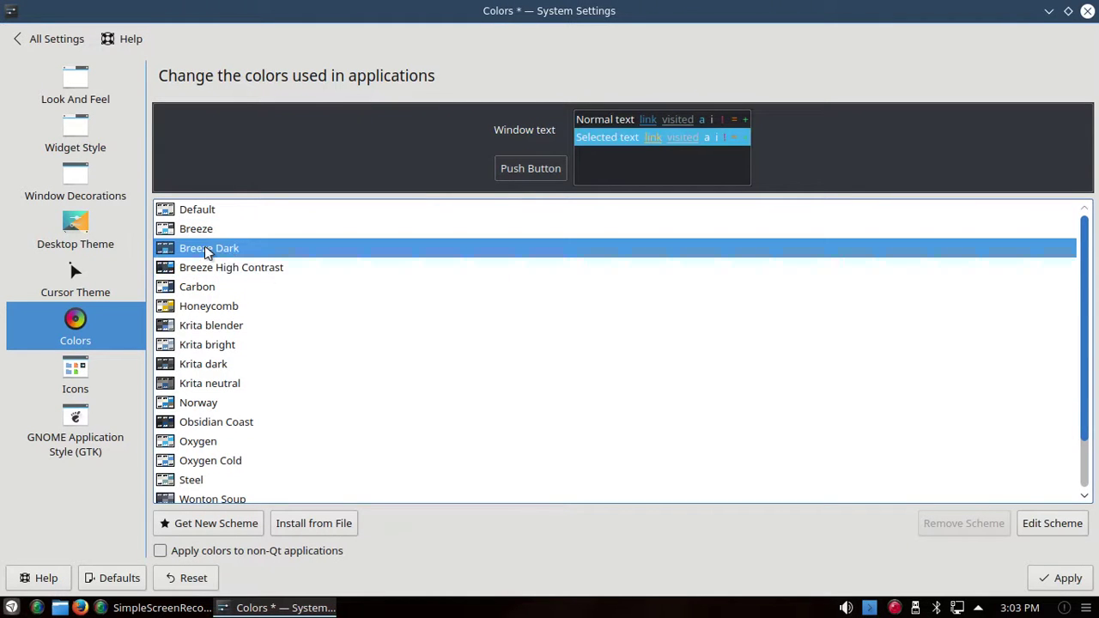
click(202, 230)
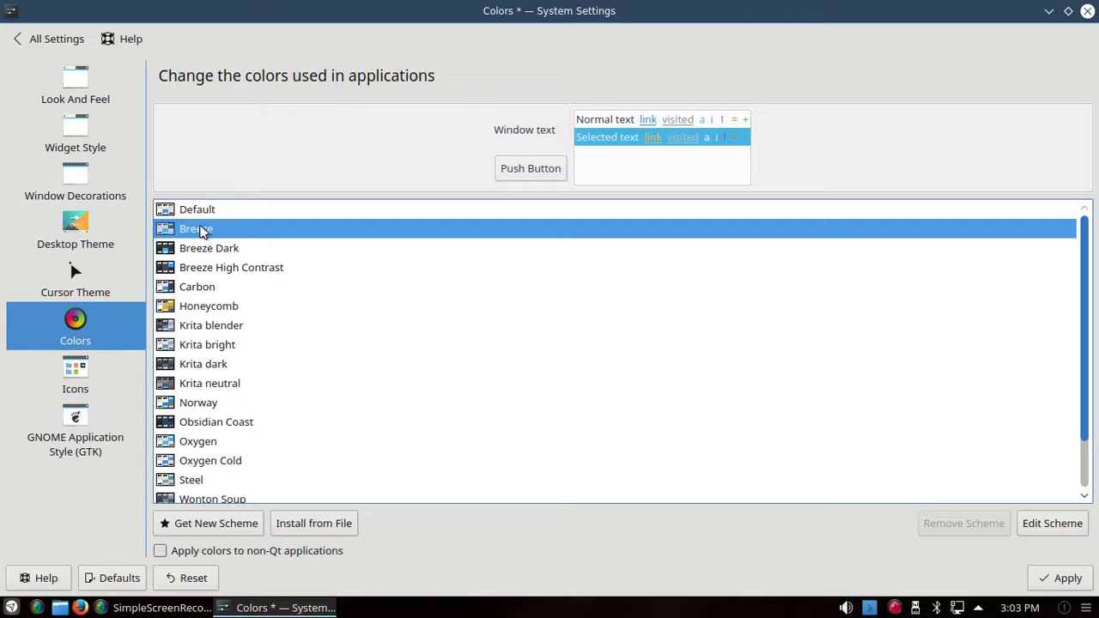
click(199, 210)
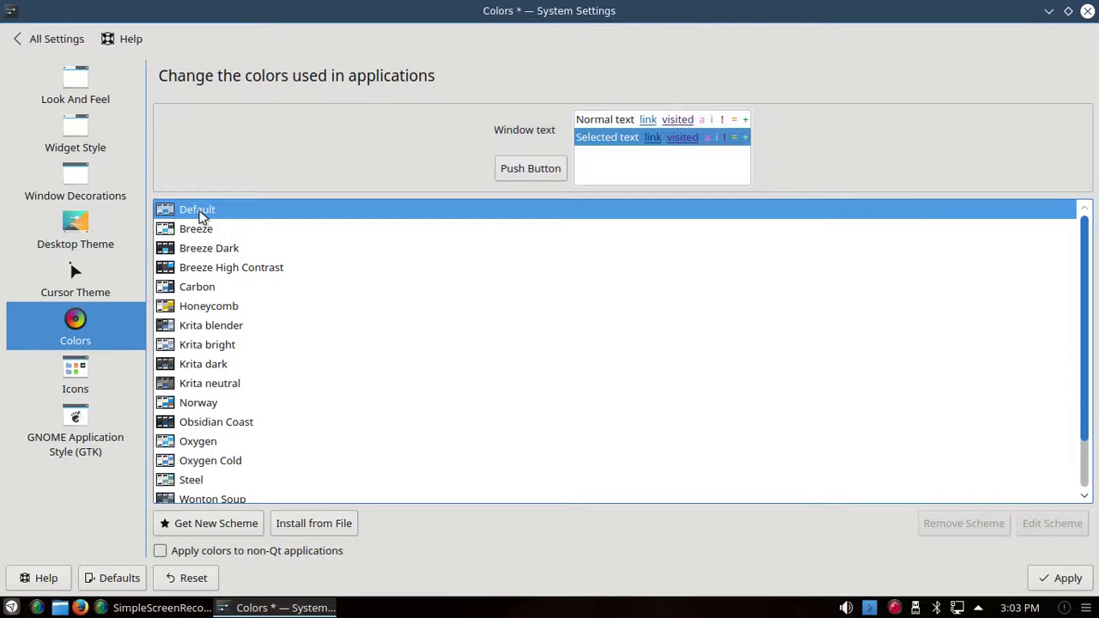
click(196, 269)
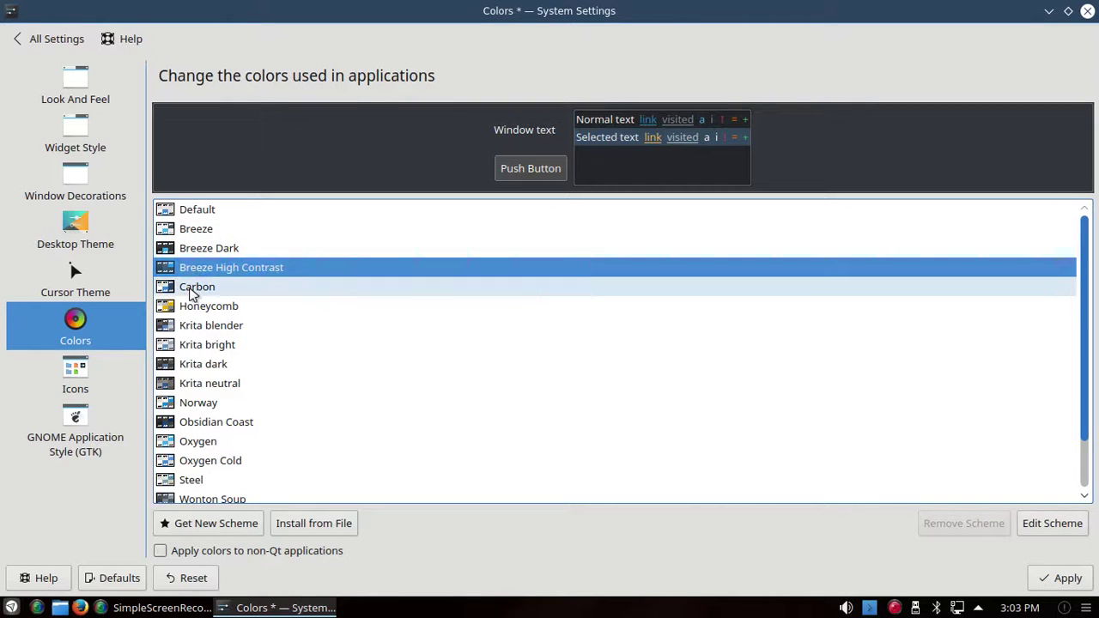
click(192, 292)
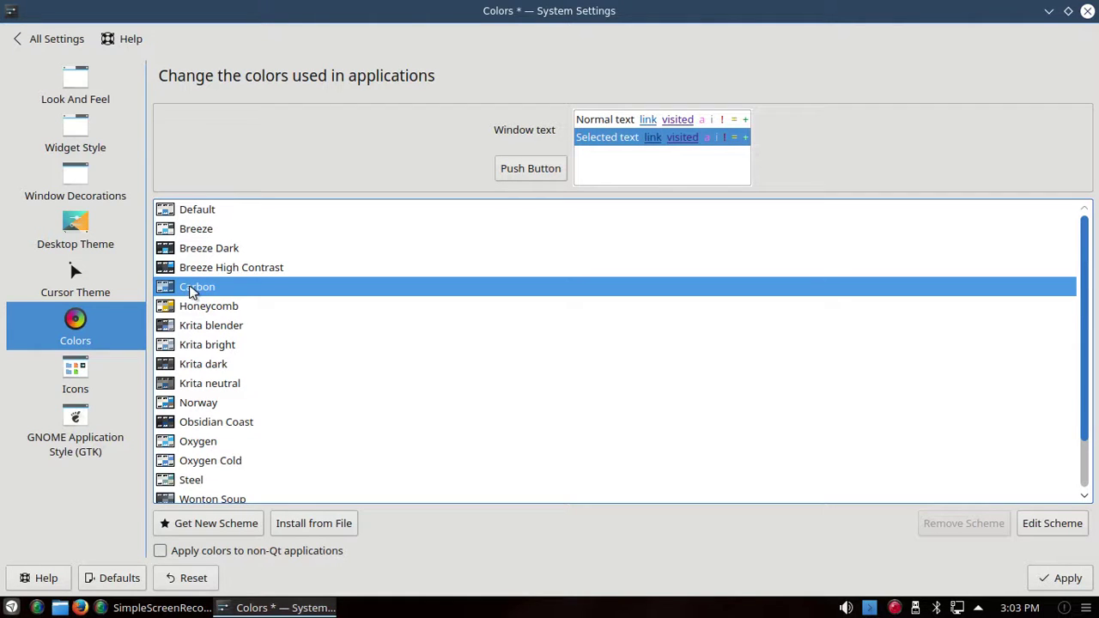
click(191, 311)
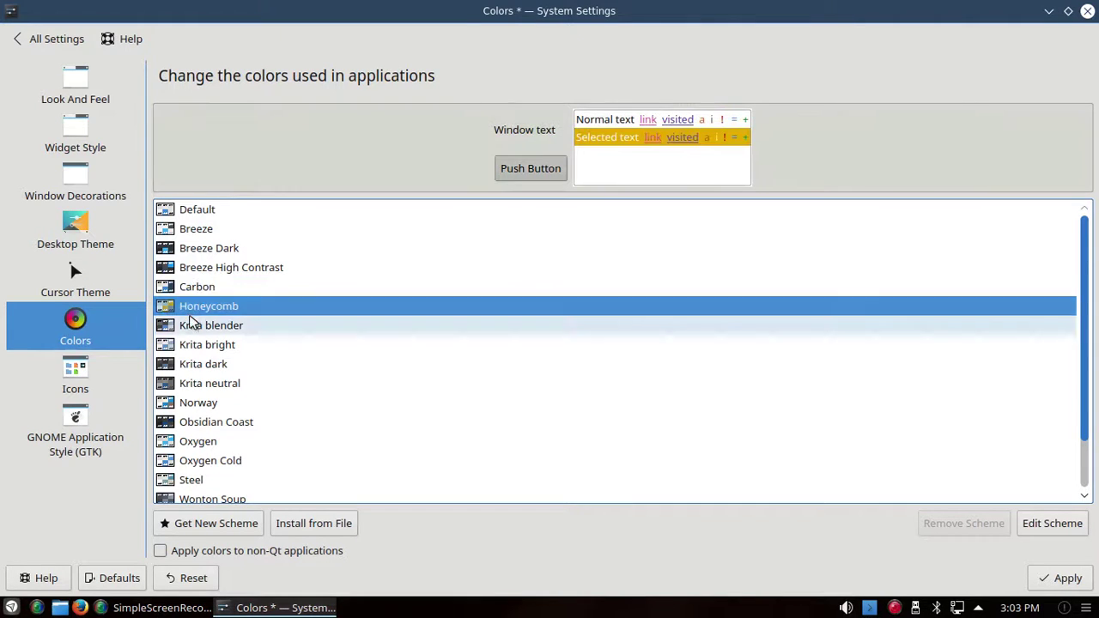
click(194, 328)
click(188, 350)
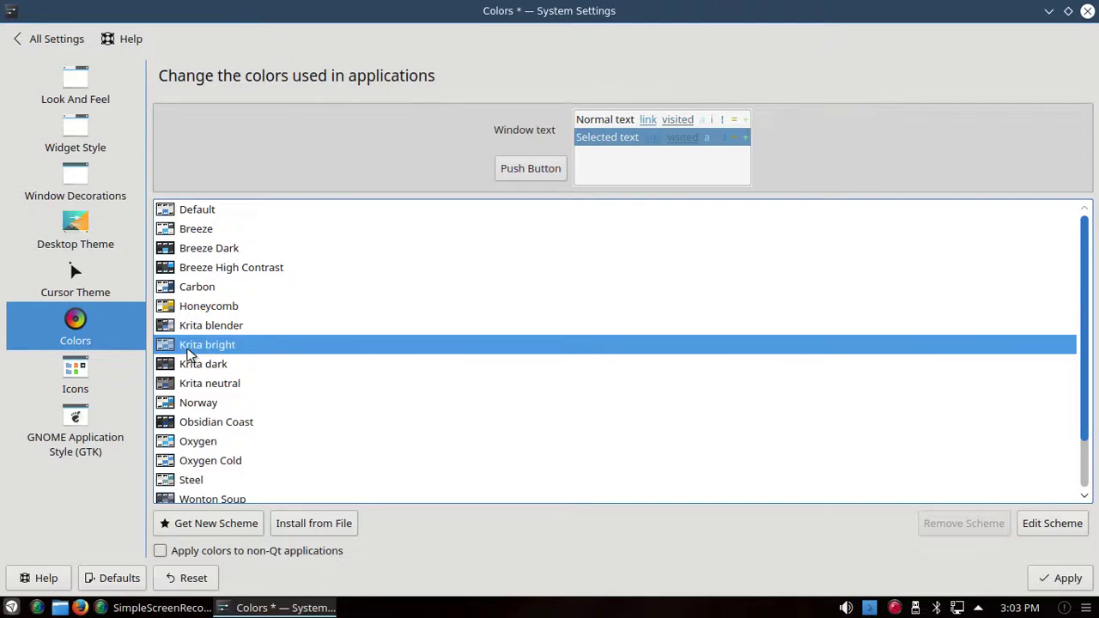
click(191, 369)
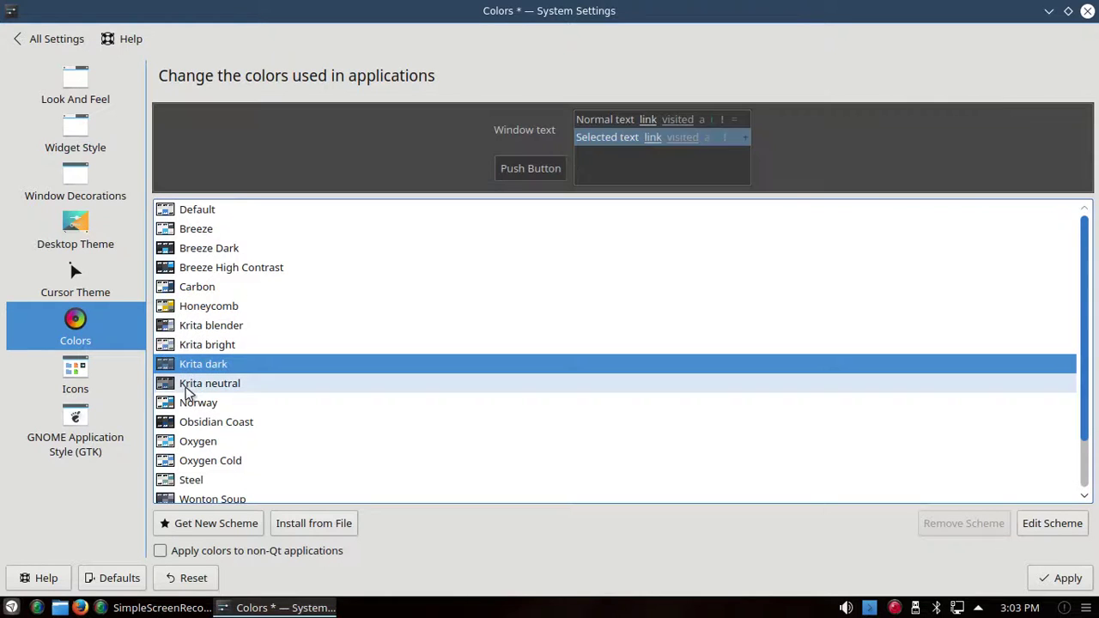
Step: Preview Norway, Obsidian Coast, Oxygen, Steel, Wonton Soup and Zion schemes, then select Carbon
click(188, 386)
click(195, 401)
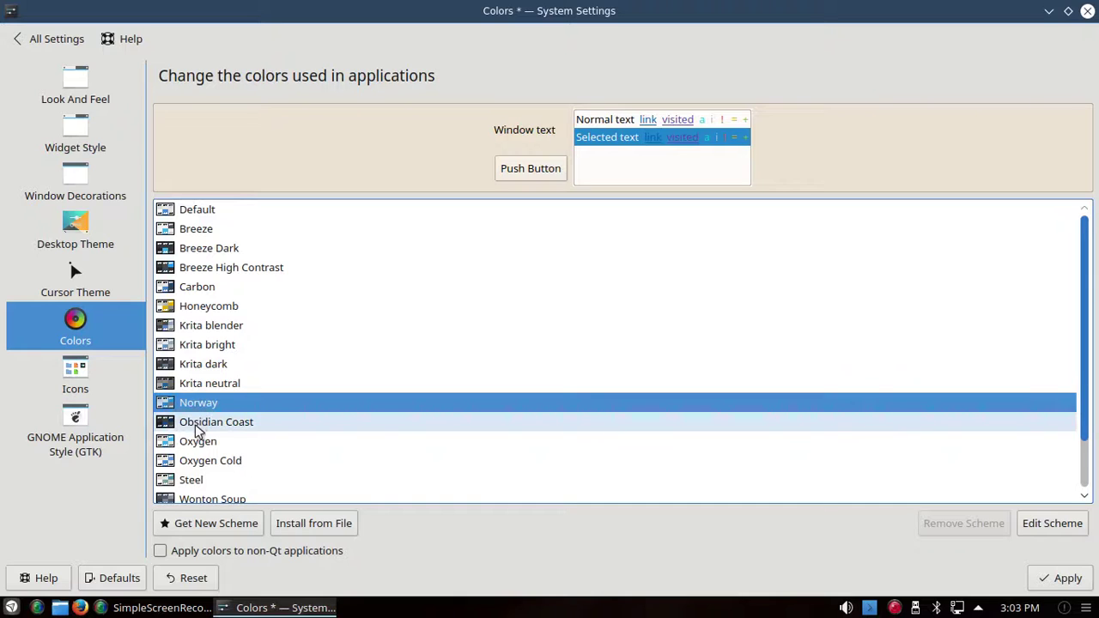
click(195, 424)
click(197, 442)
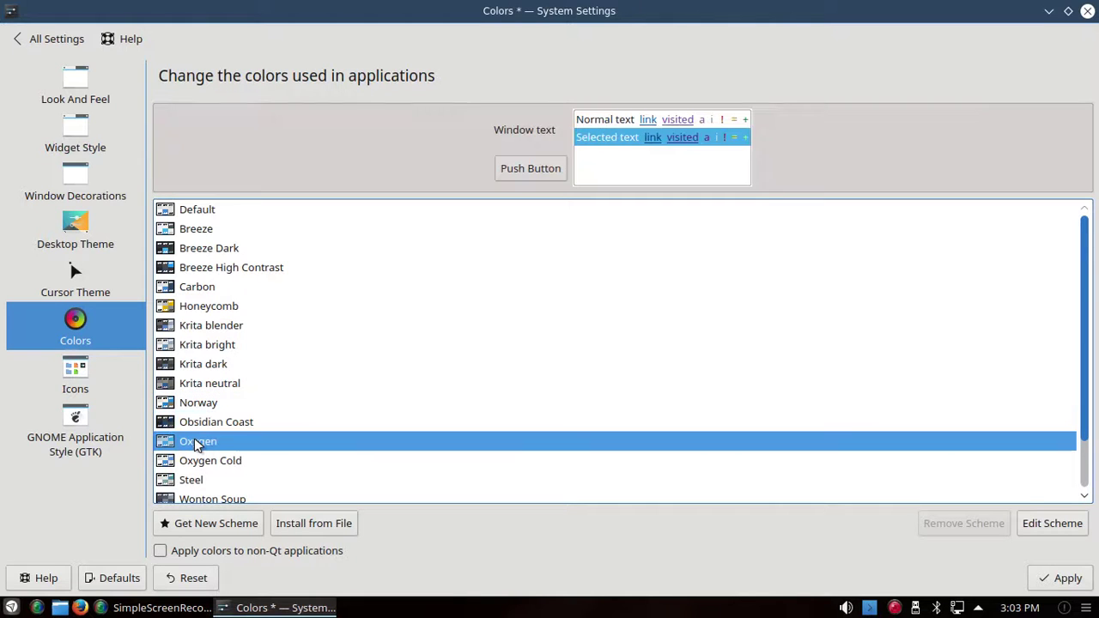
click(194, 462)
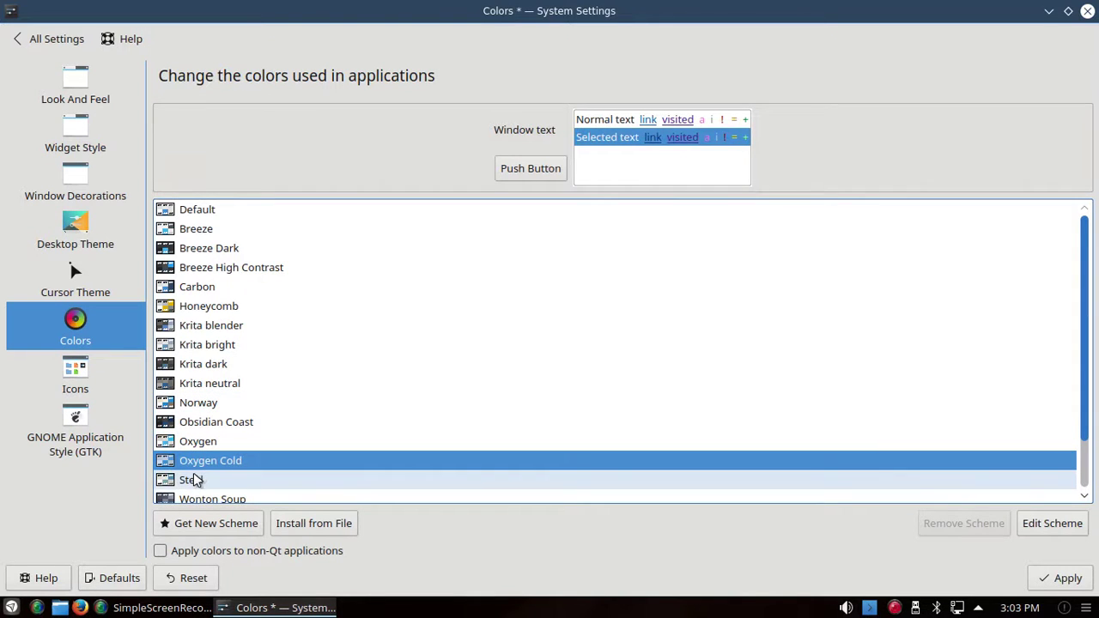
click(194, 481)
click(197, 500)
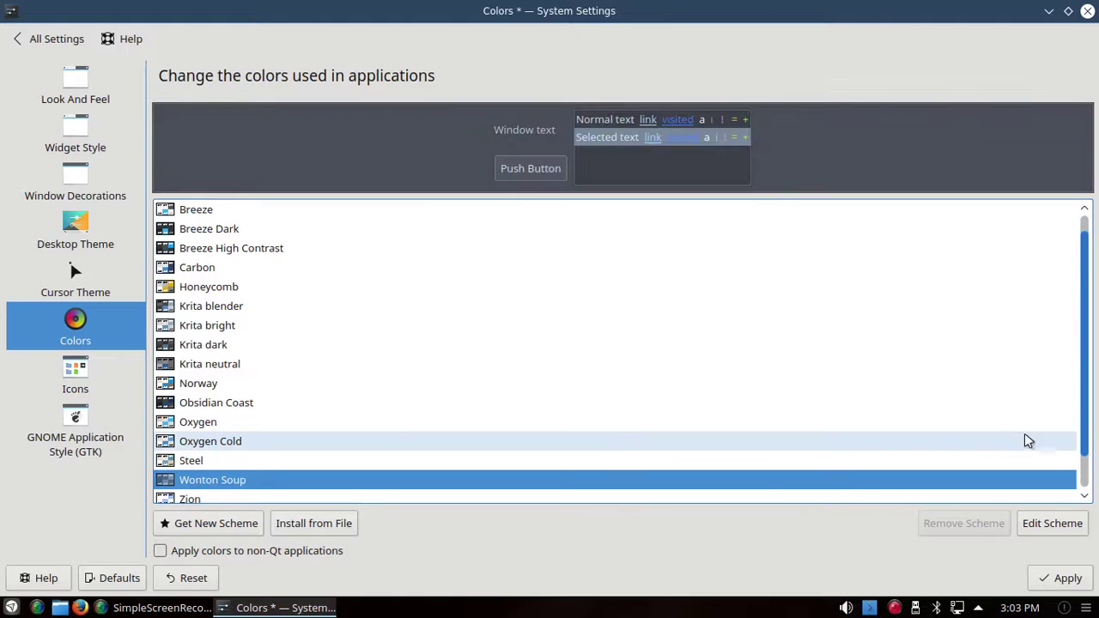
drag(1086, 441, 1087, 467)
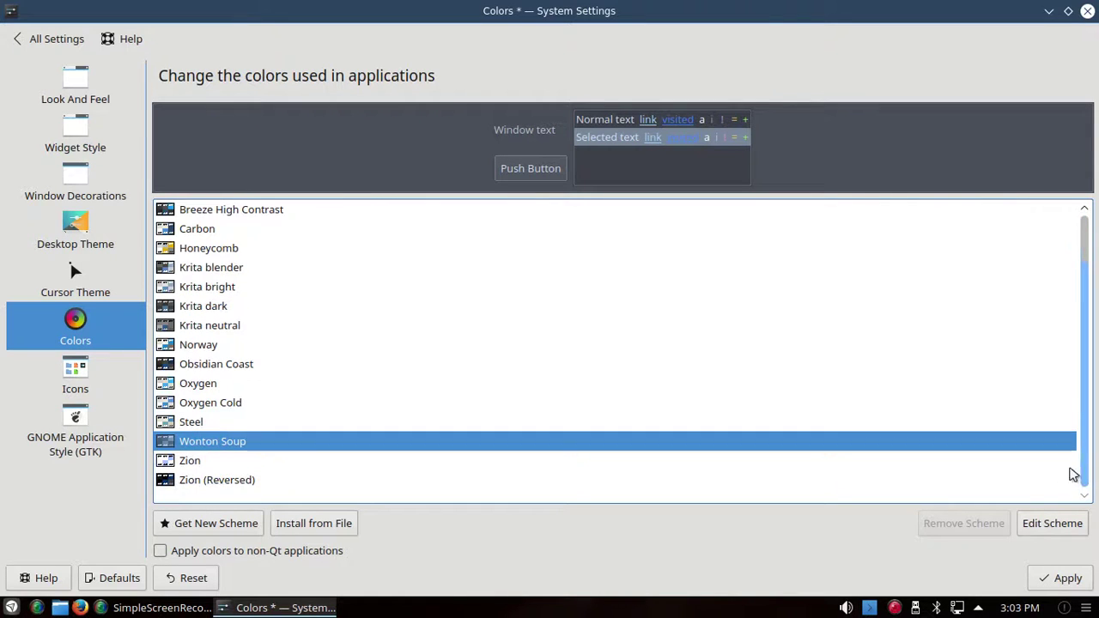
click(168, 462)
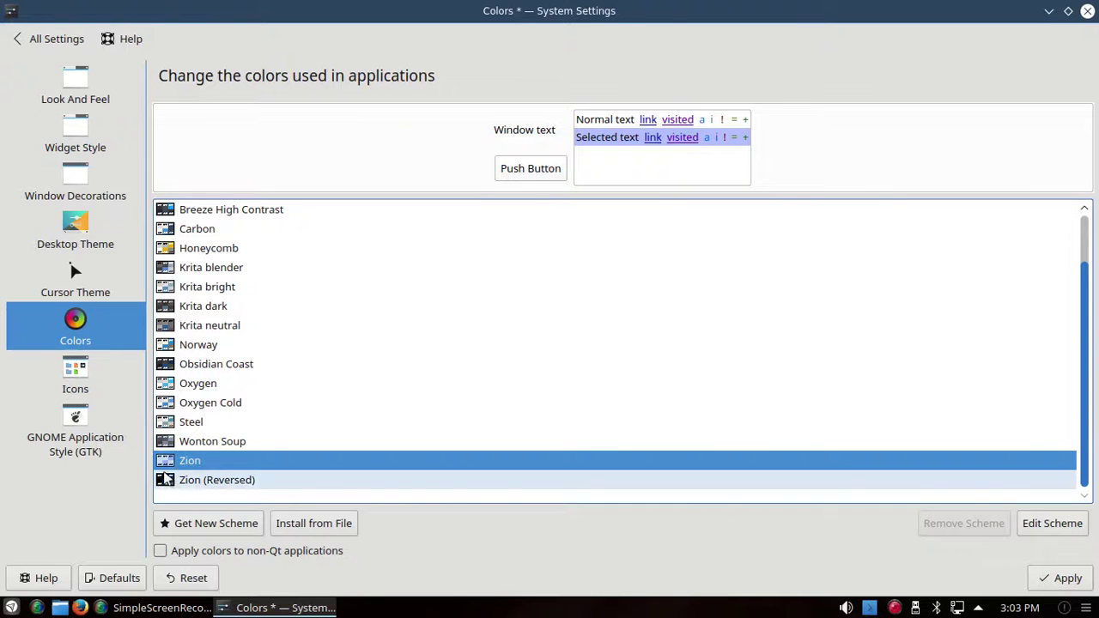
click(167, 480)
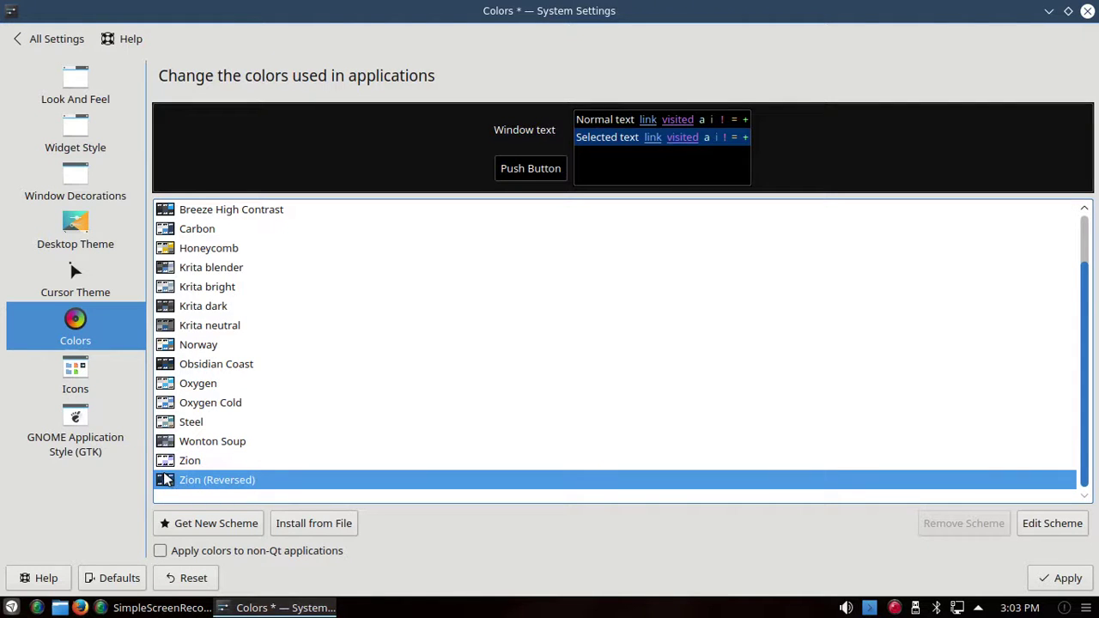
click(171, 229)
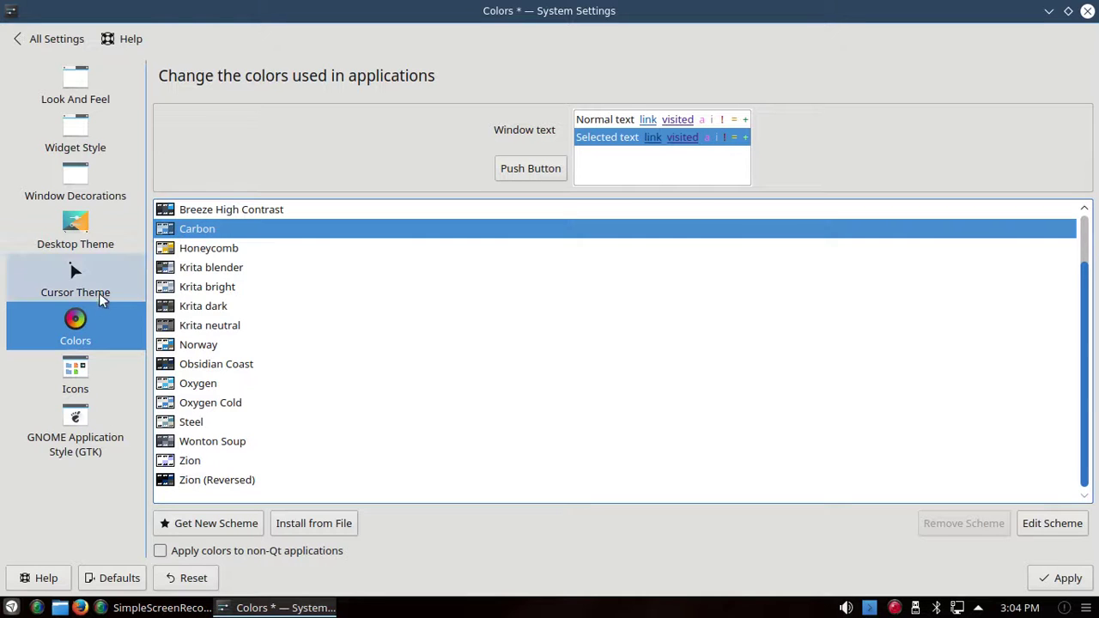
Step: Apply the pending Carbon colour scheme while moving to the Icons page
click(77, 368)
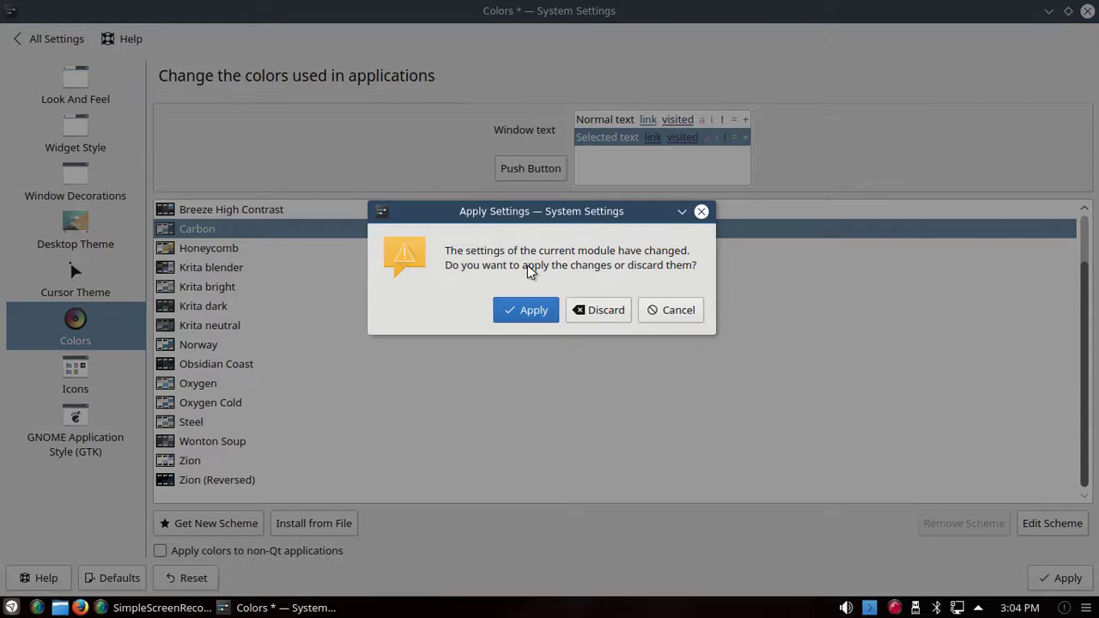
click(527, 312)
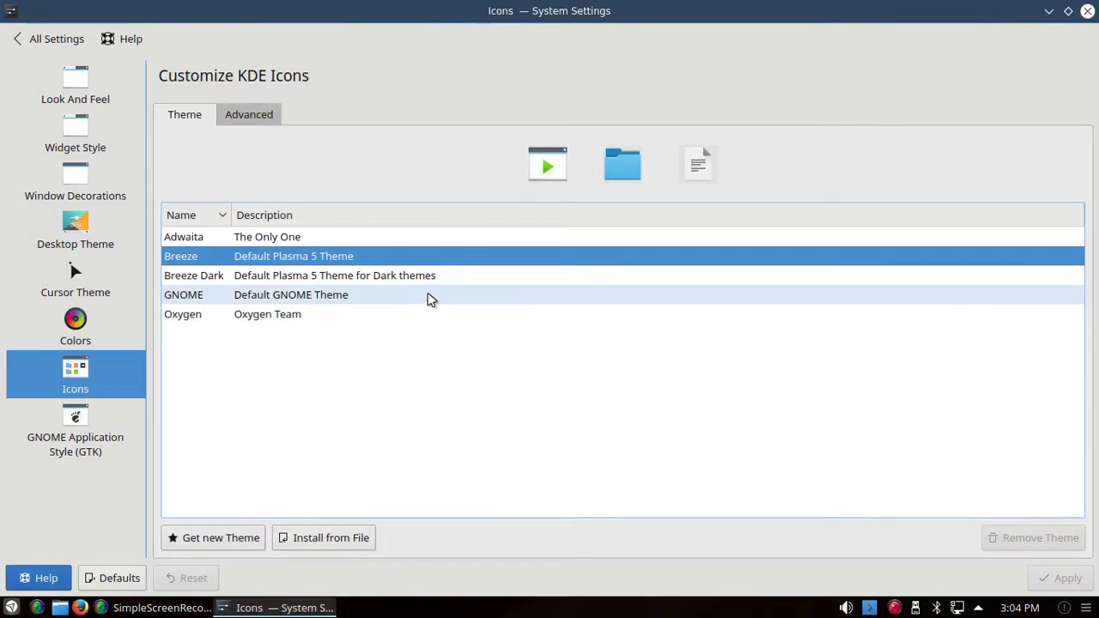
click(250, 244)
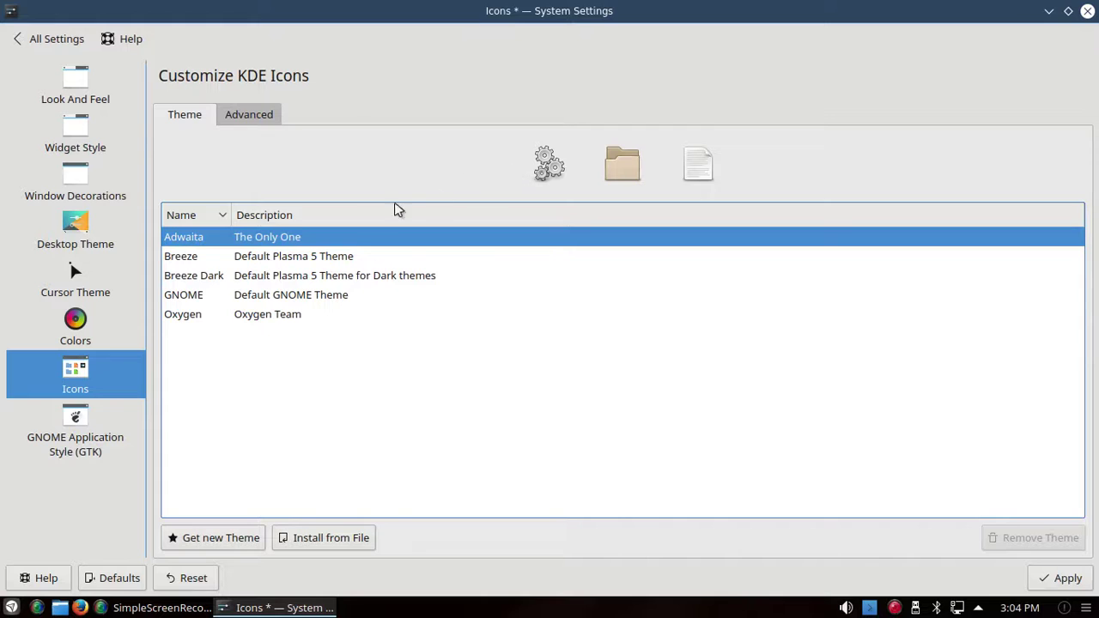
click(259, 258)
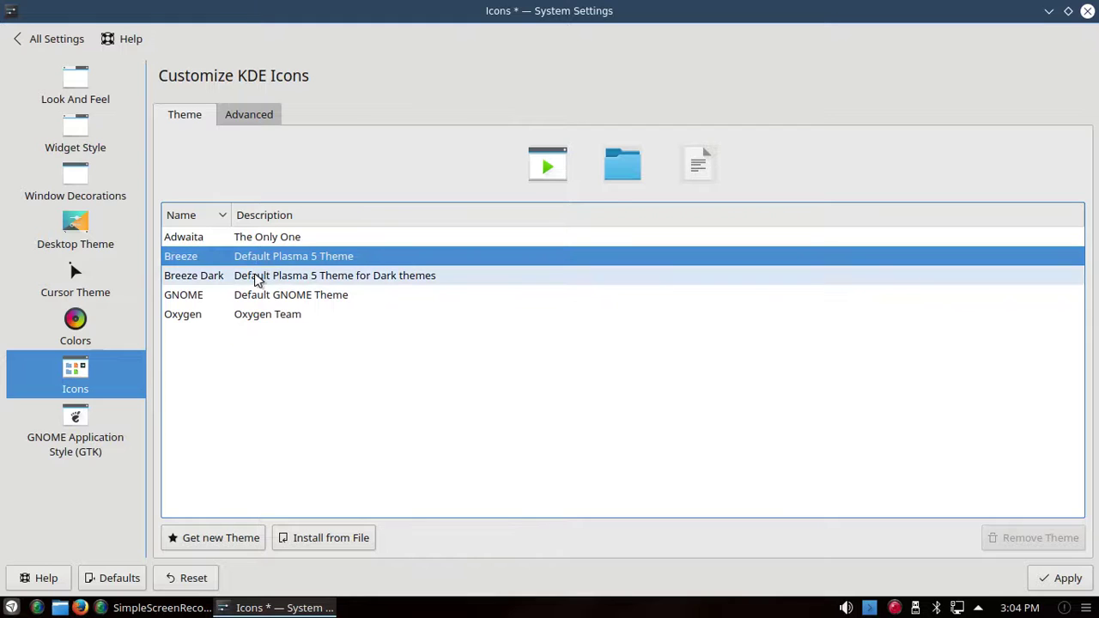
click(256, 279)
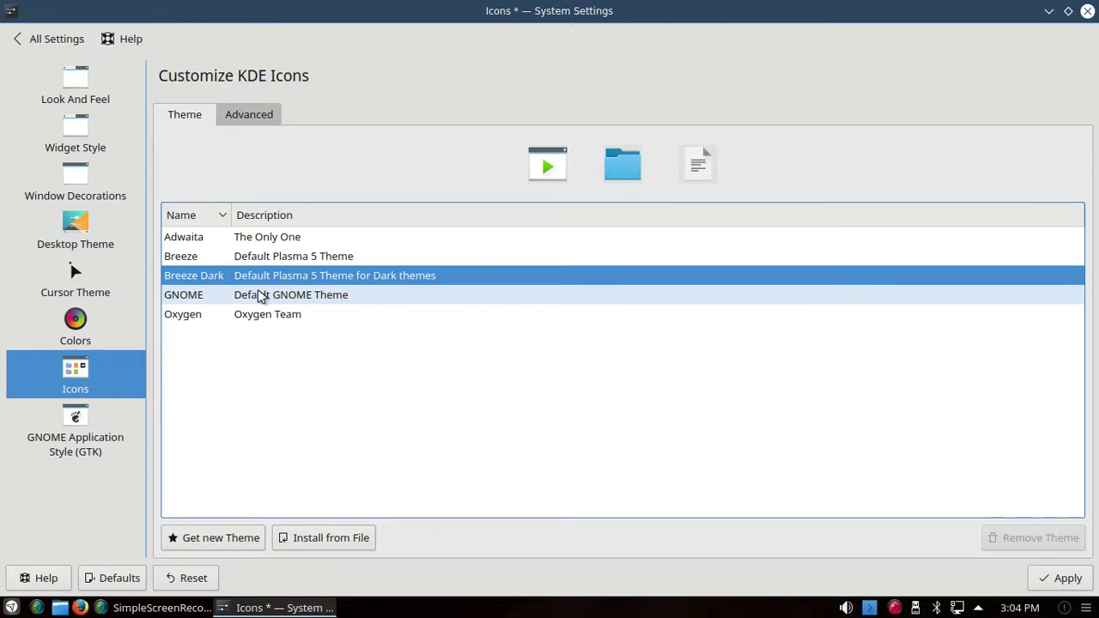
click(260, 296)
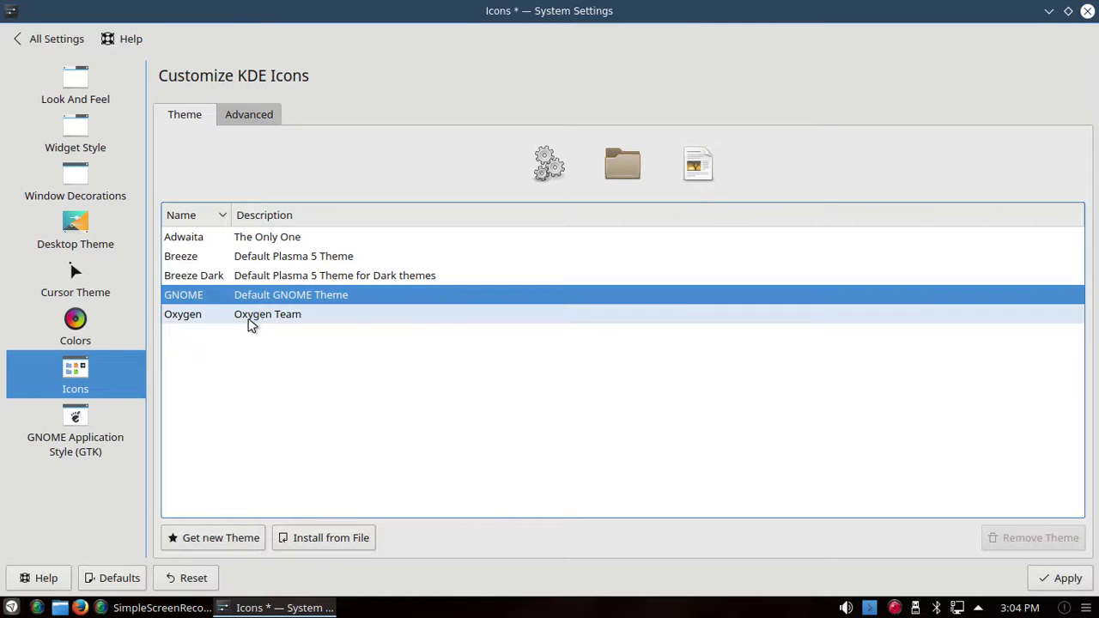
click(250, 317)
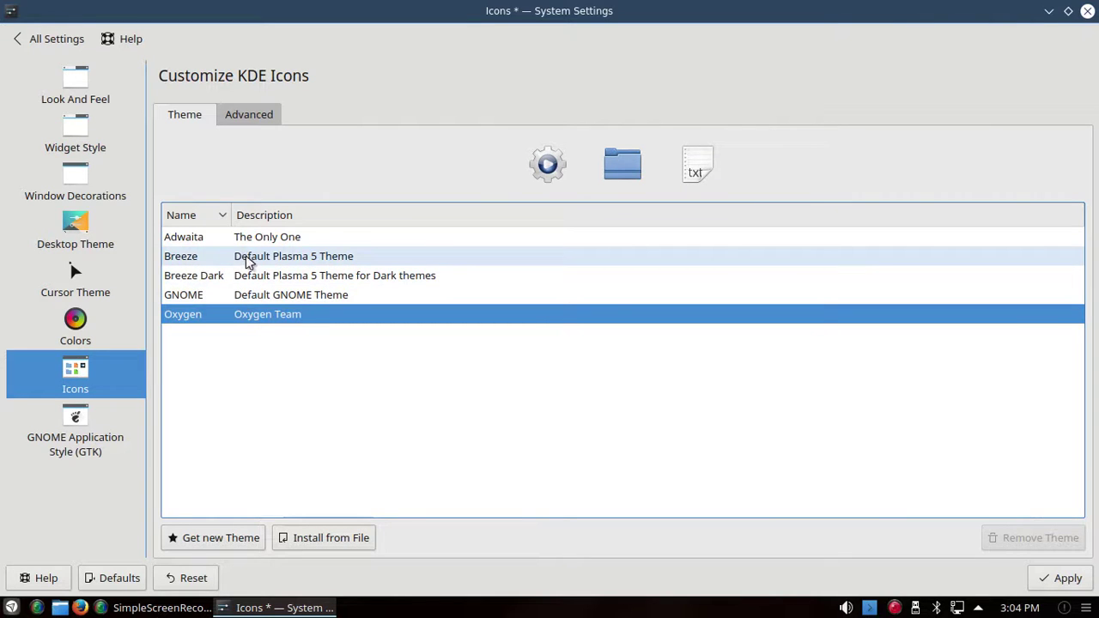
click(248, 263)
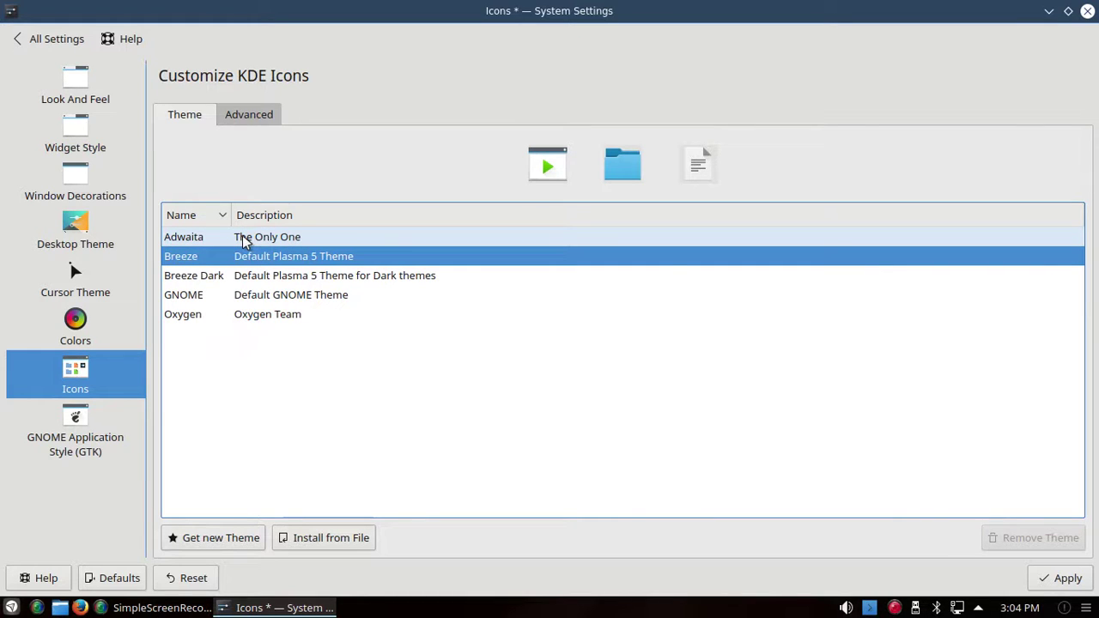
click(245, 243)
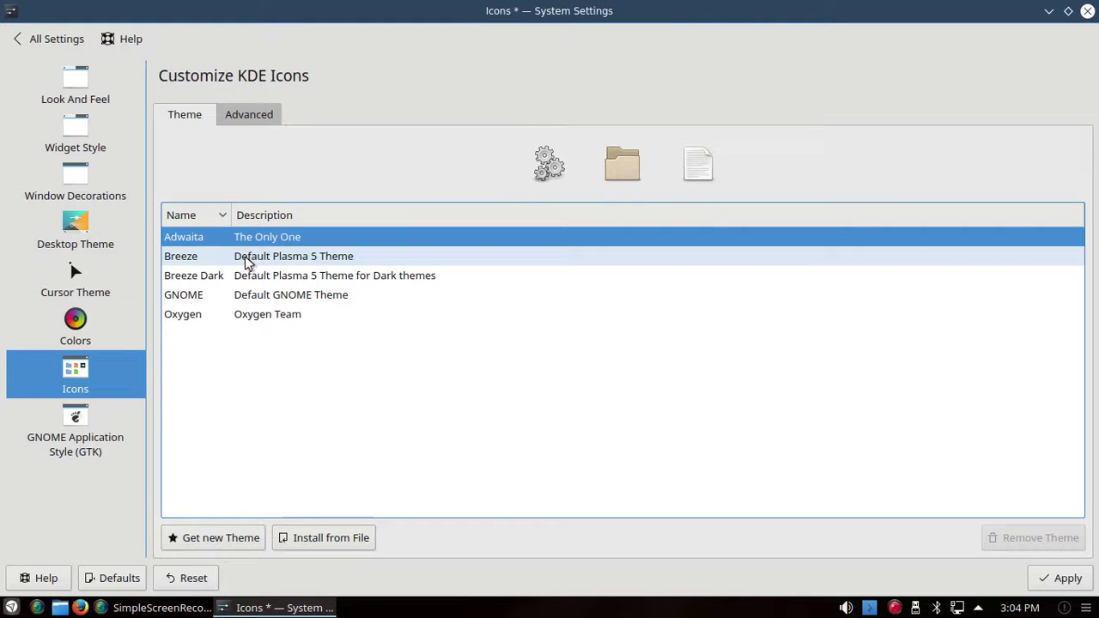
click(246, 263)
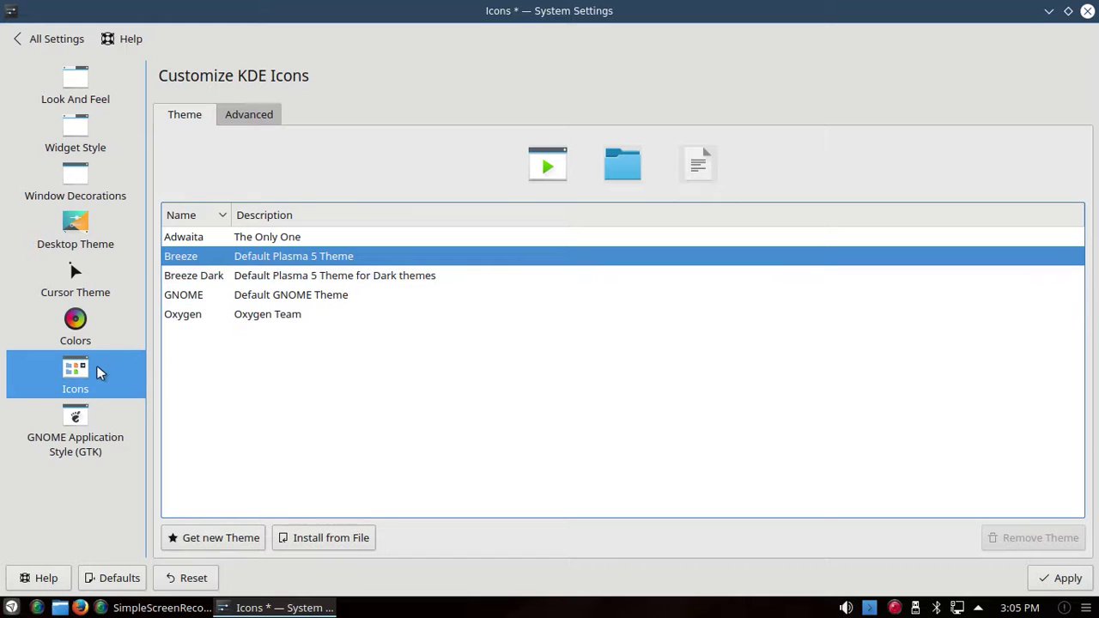
click(75, 418)
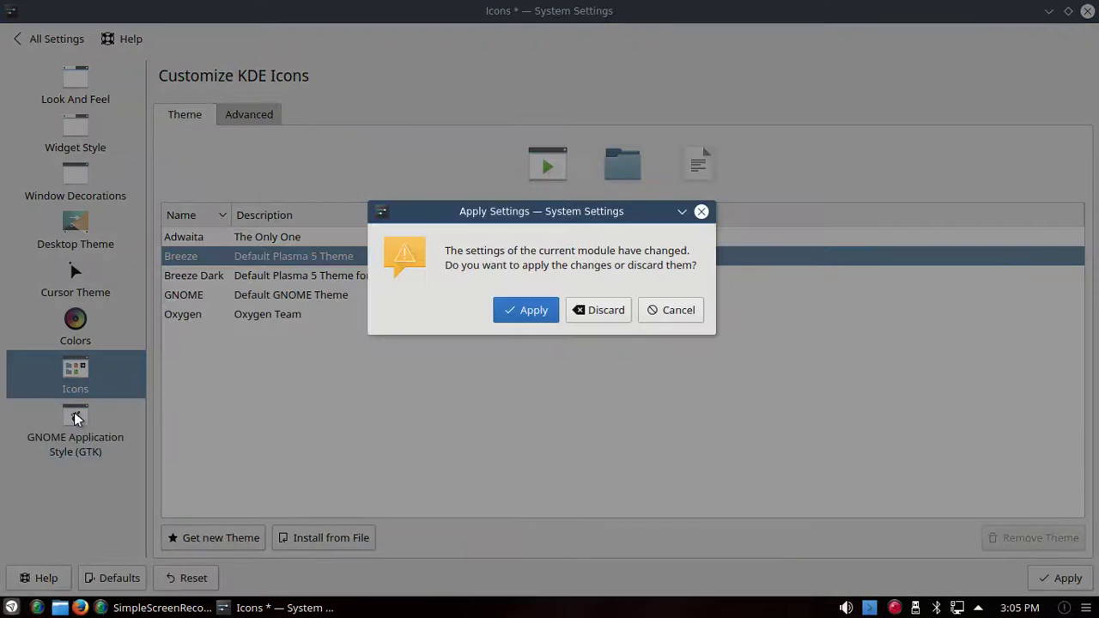
Step: Apply the Breeze icons, inspect the GTK2 theme list unchanged, and view Look And Feel
click(539, 310)
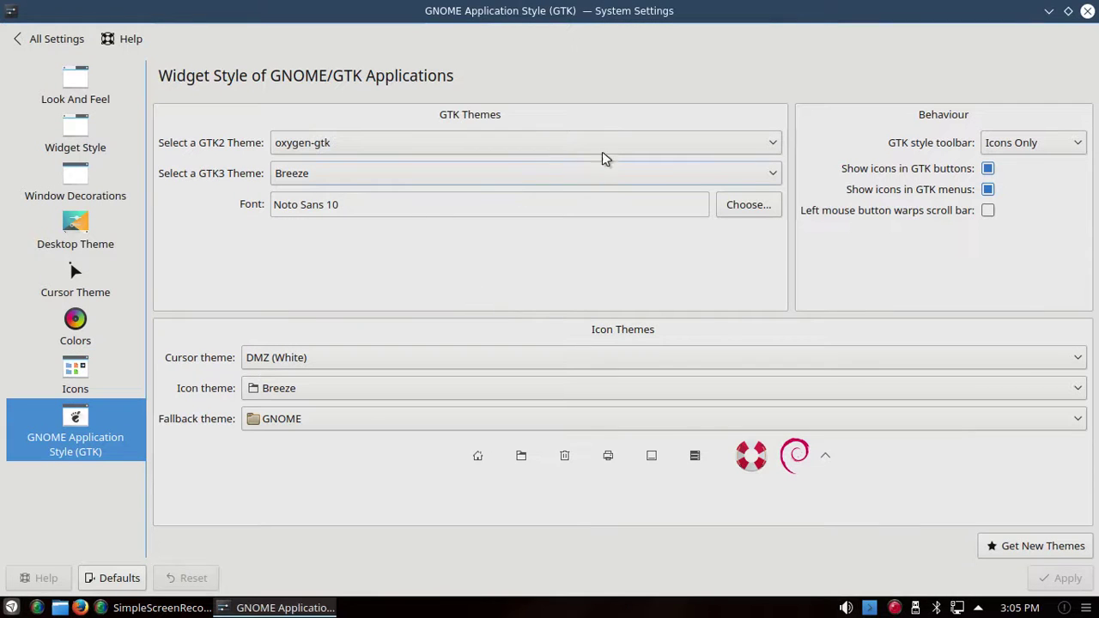
click(771, 145)
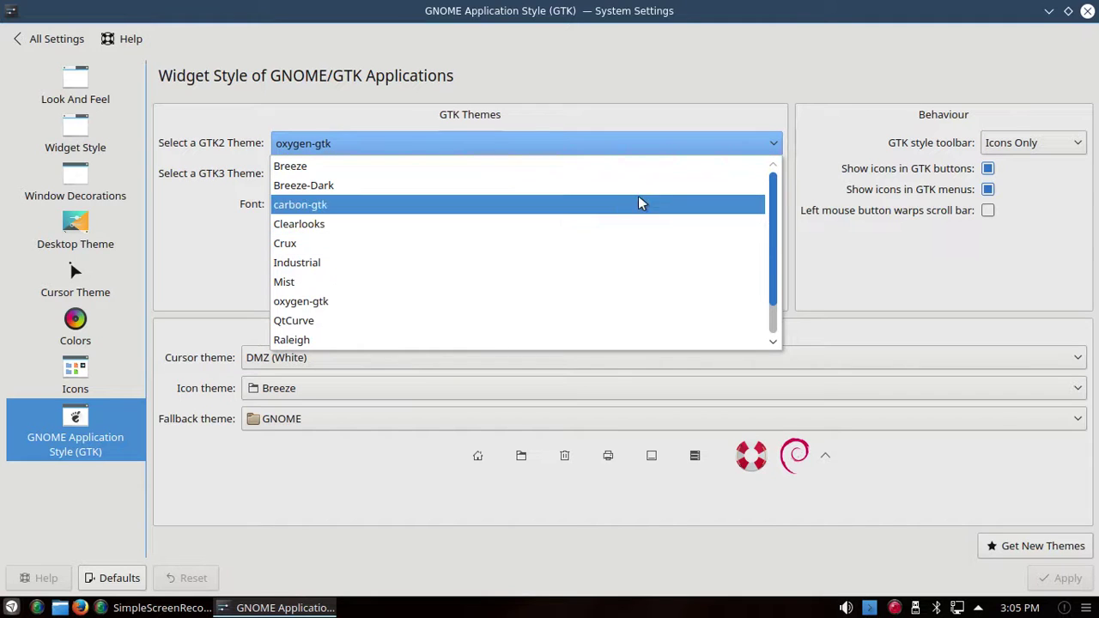
click(726, 150)
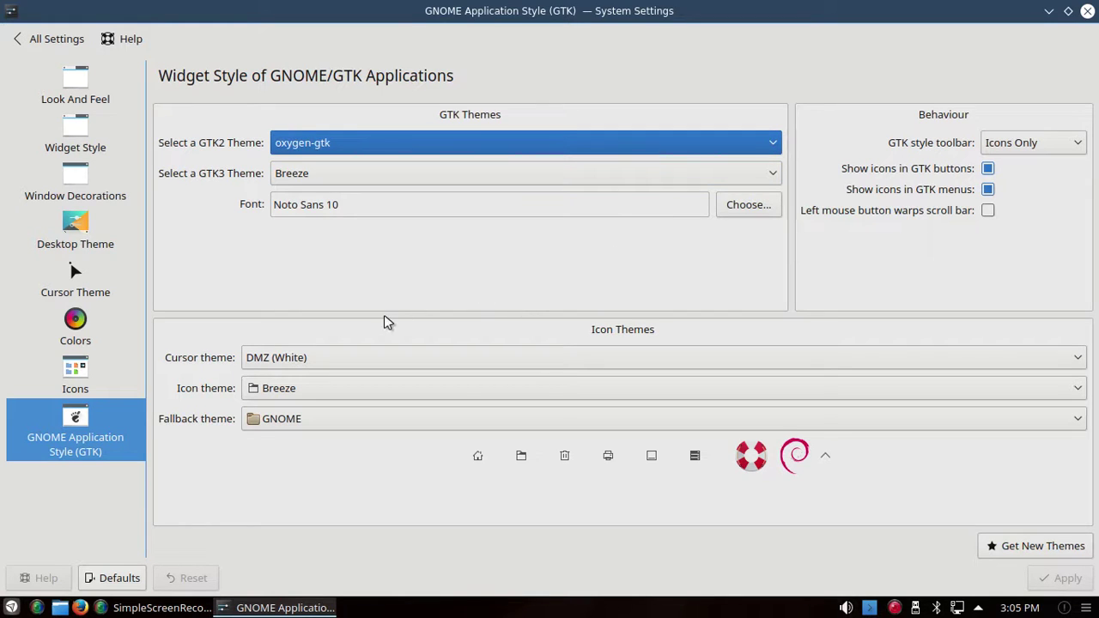
click(74, 86)
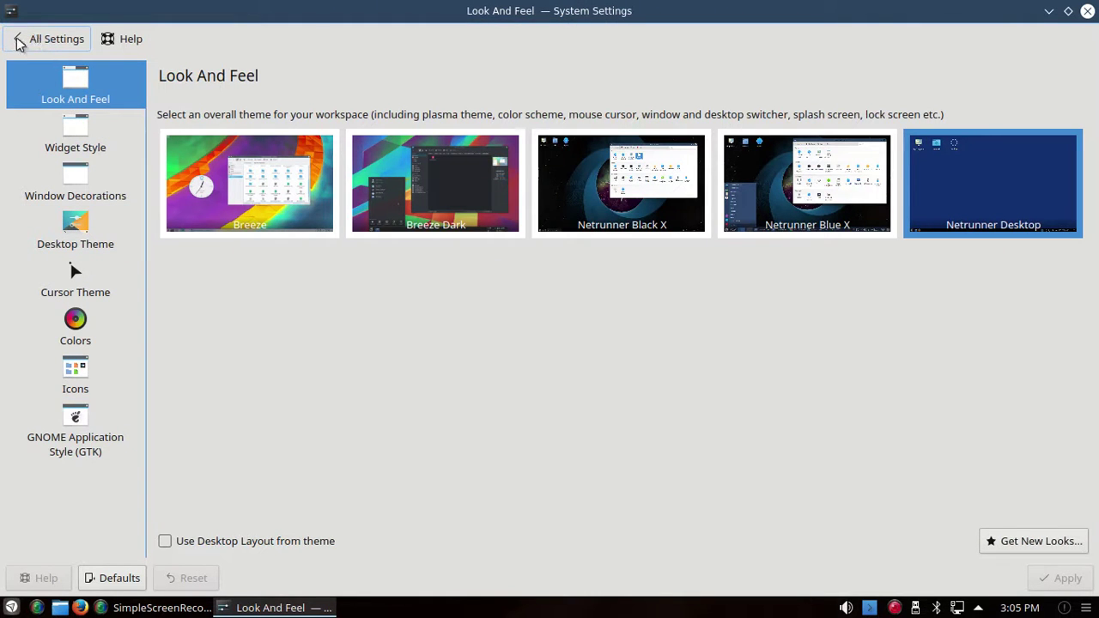
click(19, 42)
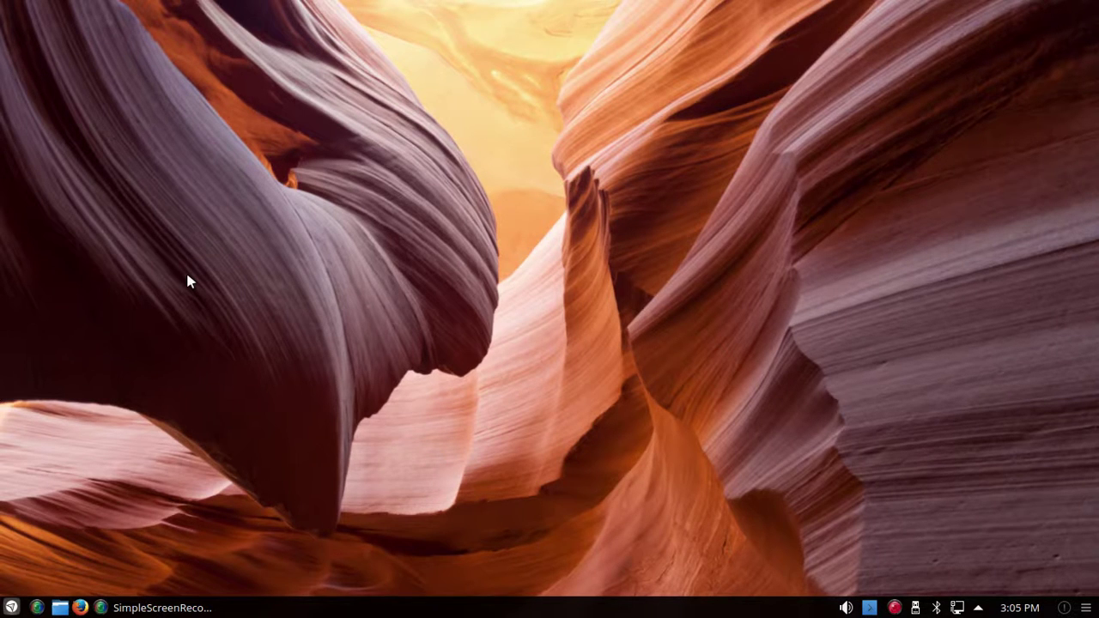
right_click(625, 612)
mouse_move(650, 588)
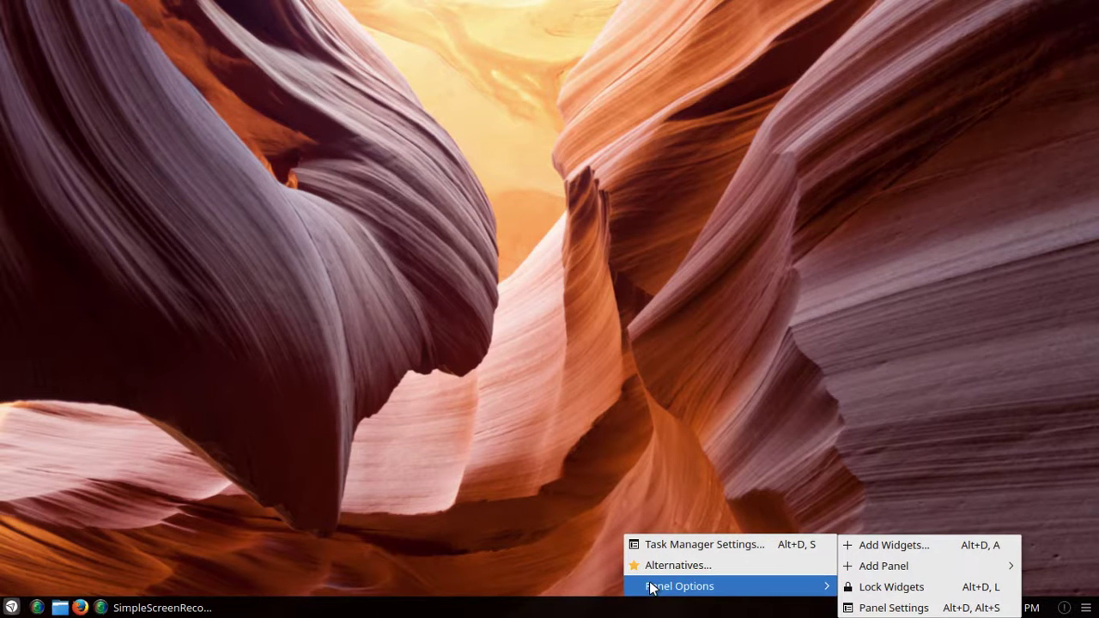
click(861, 608)
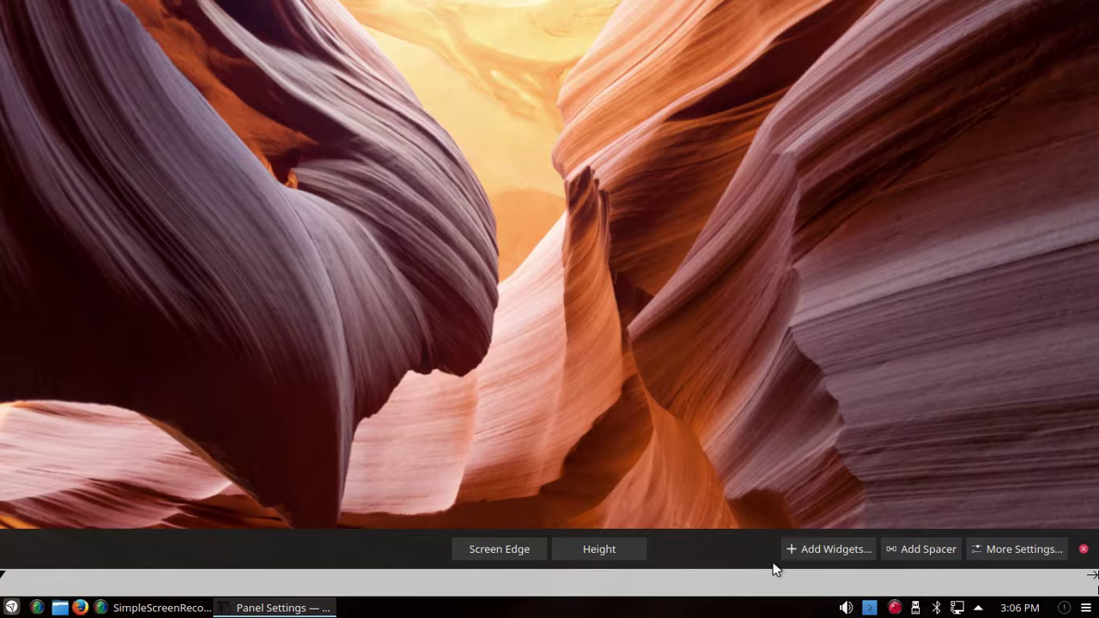
drag(505, 556, 1067, 296)
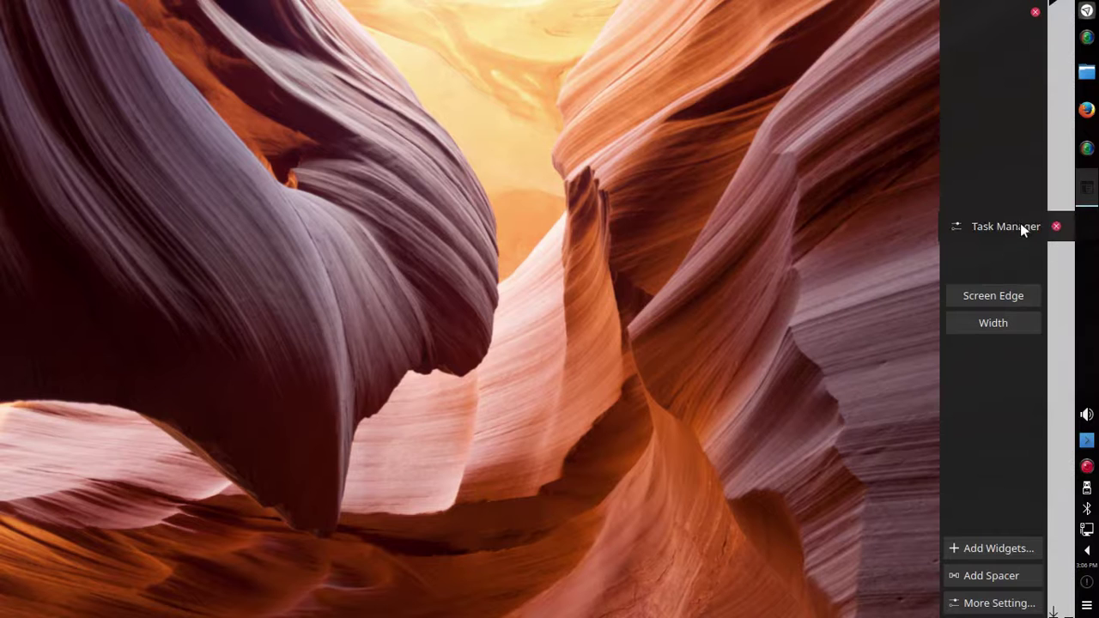
drag(981, 290, 608, 5)
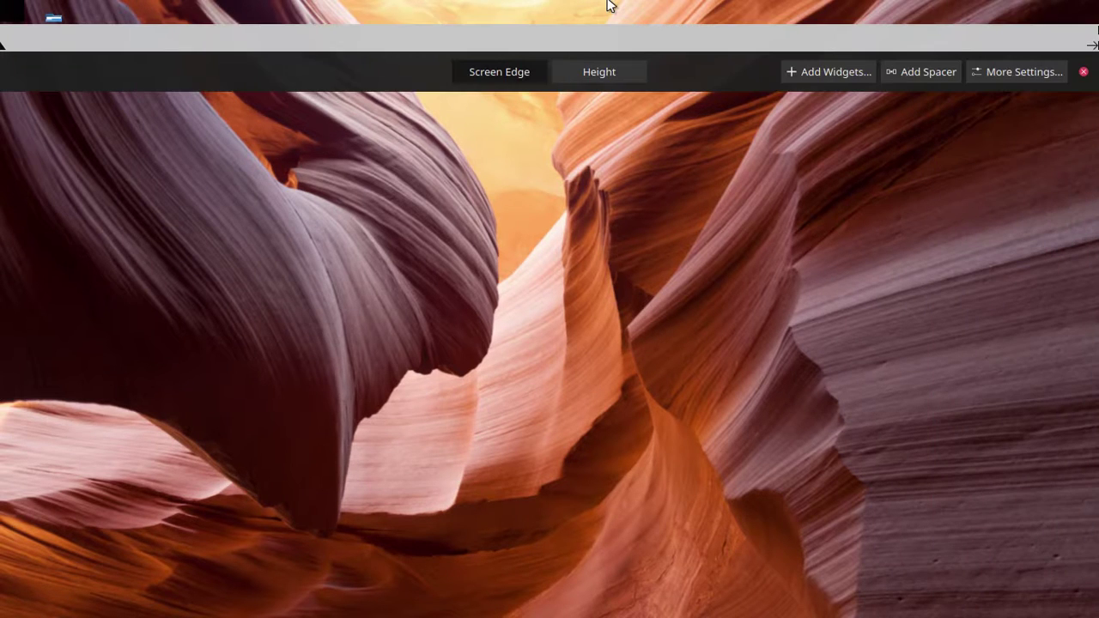
drag(513, 73, 0, 319)
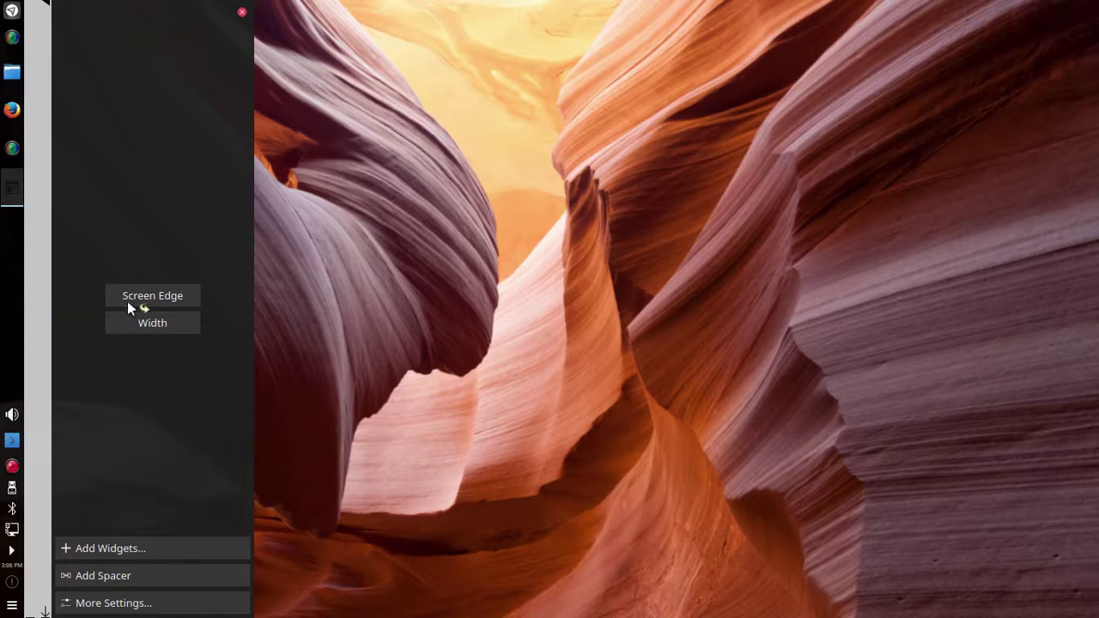
drag(153, 294, 371, 615)
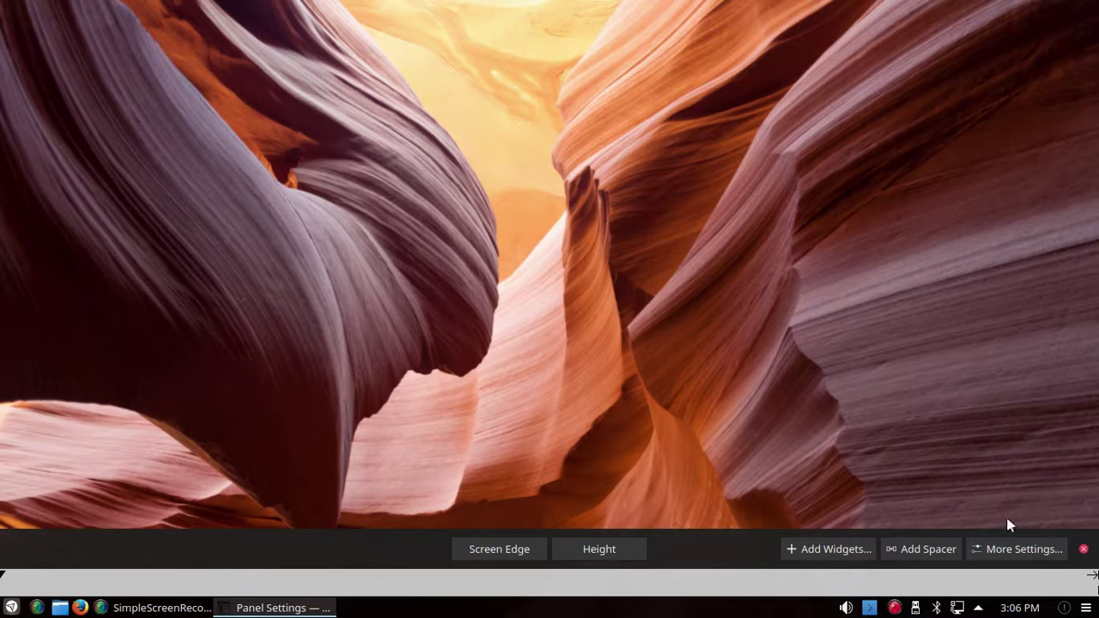
click(1085, 549)
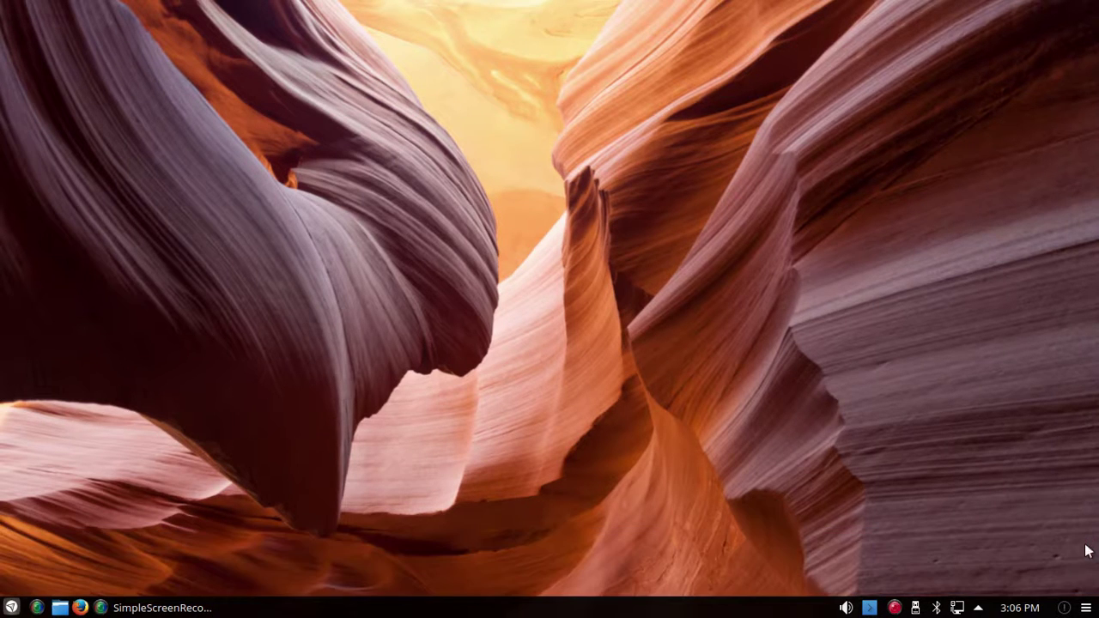
click(1086, 608)
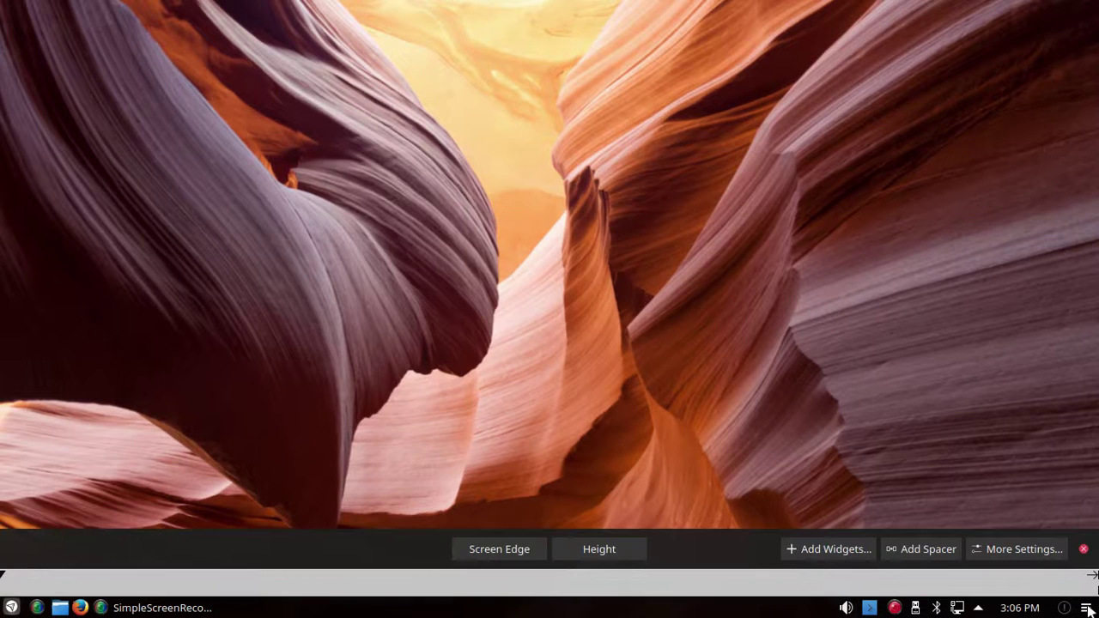
click(1086, 608)
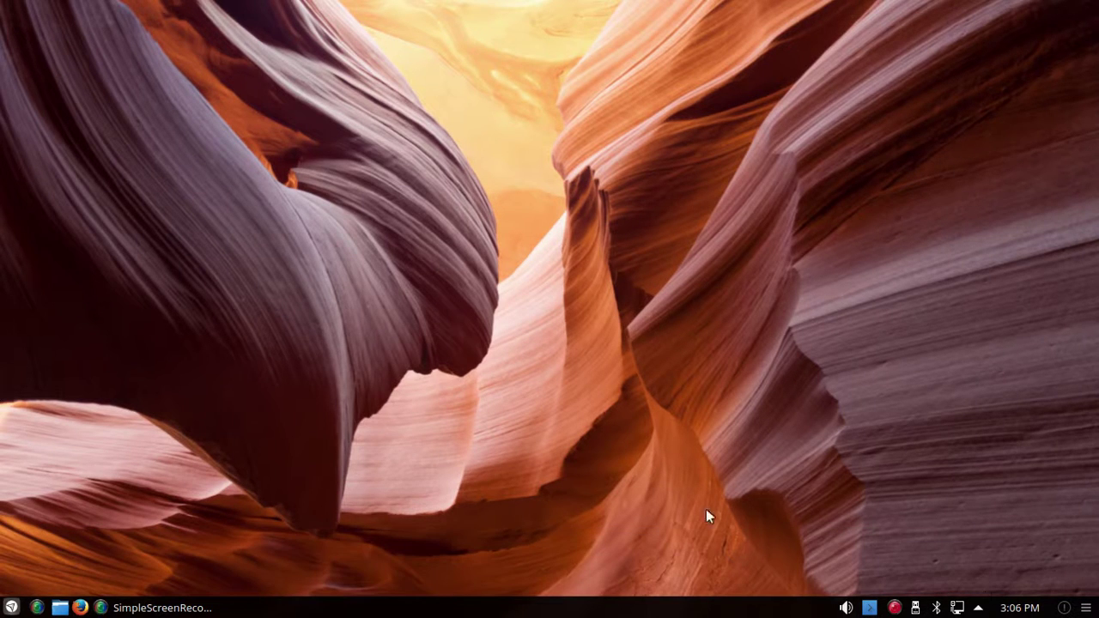
Step: Switch the launcher to Application Dashboard via Alternatives, then open and close the fullscreen dashboard once
right_click(11, 609)
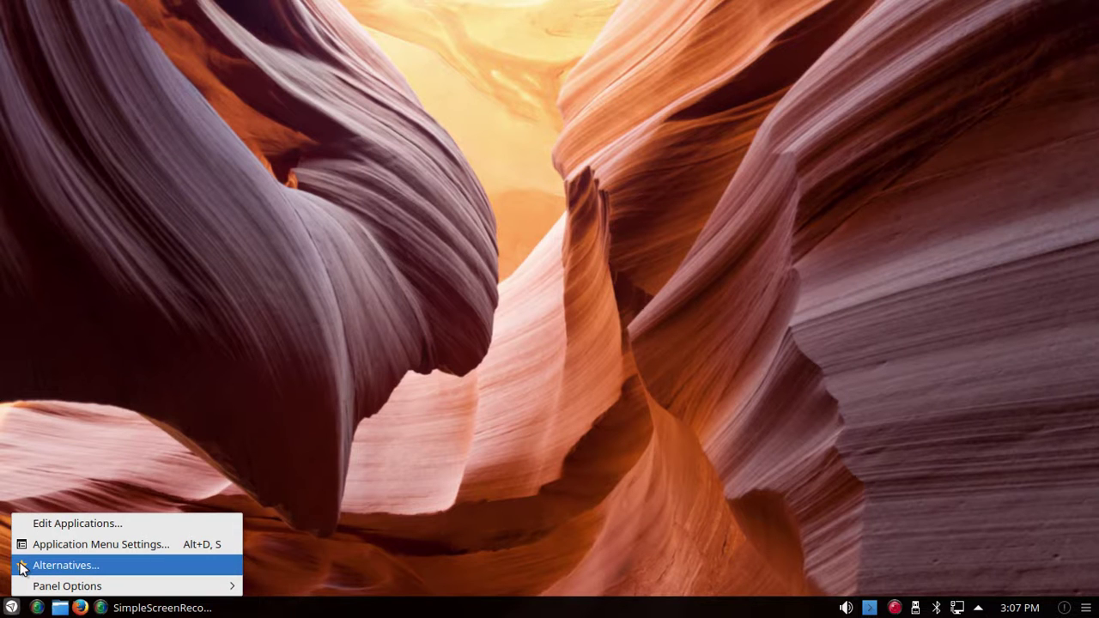
click(24, 567)
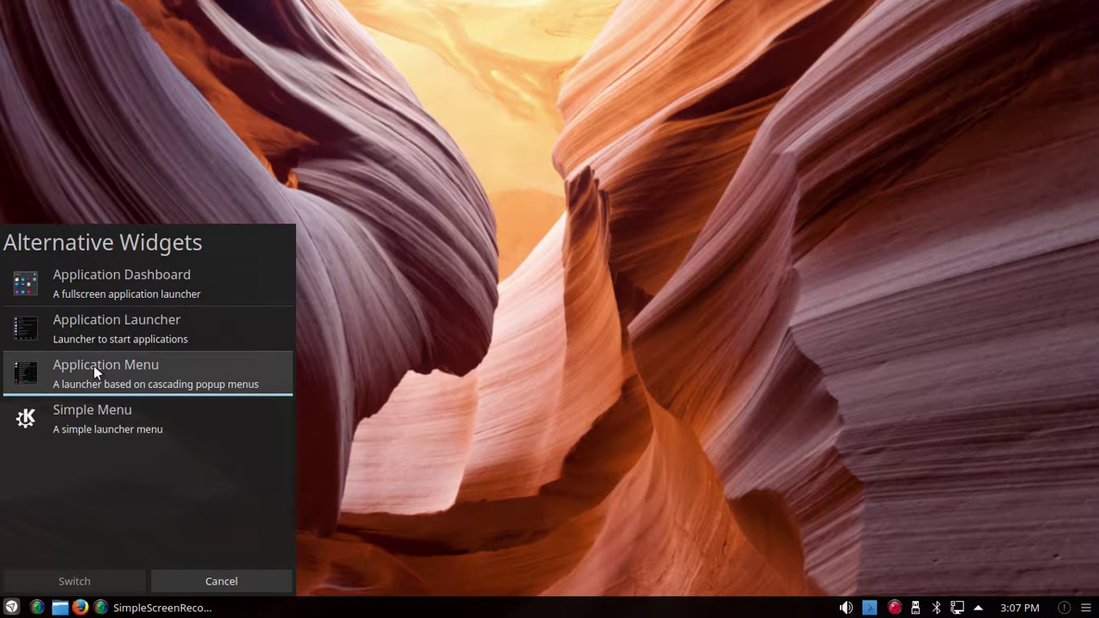
click(88, 274)
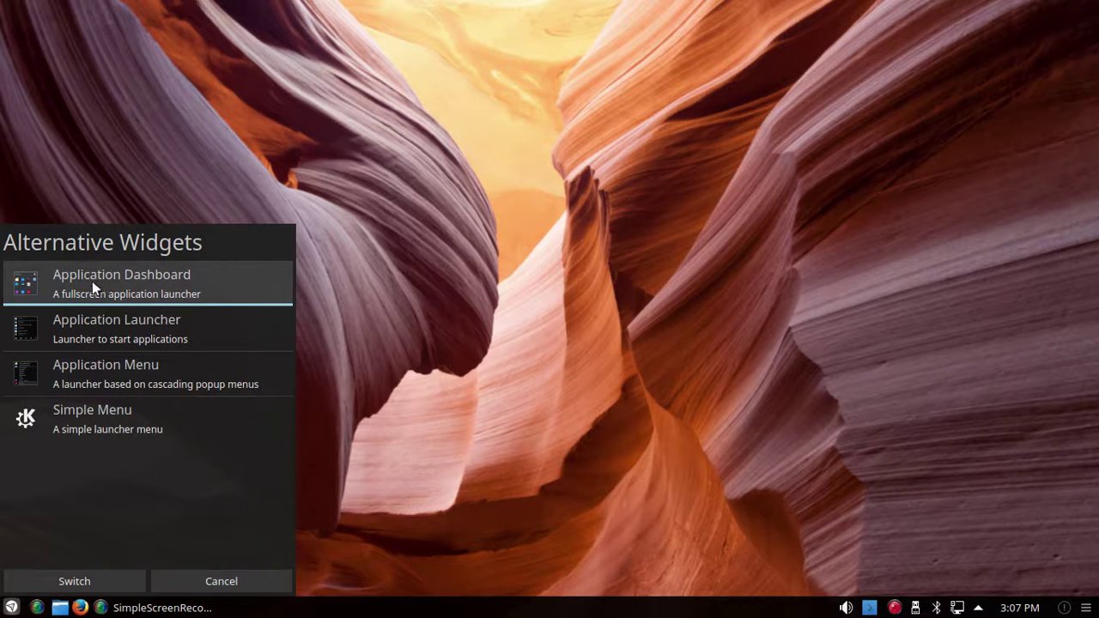
click(76, 584)
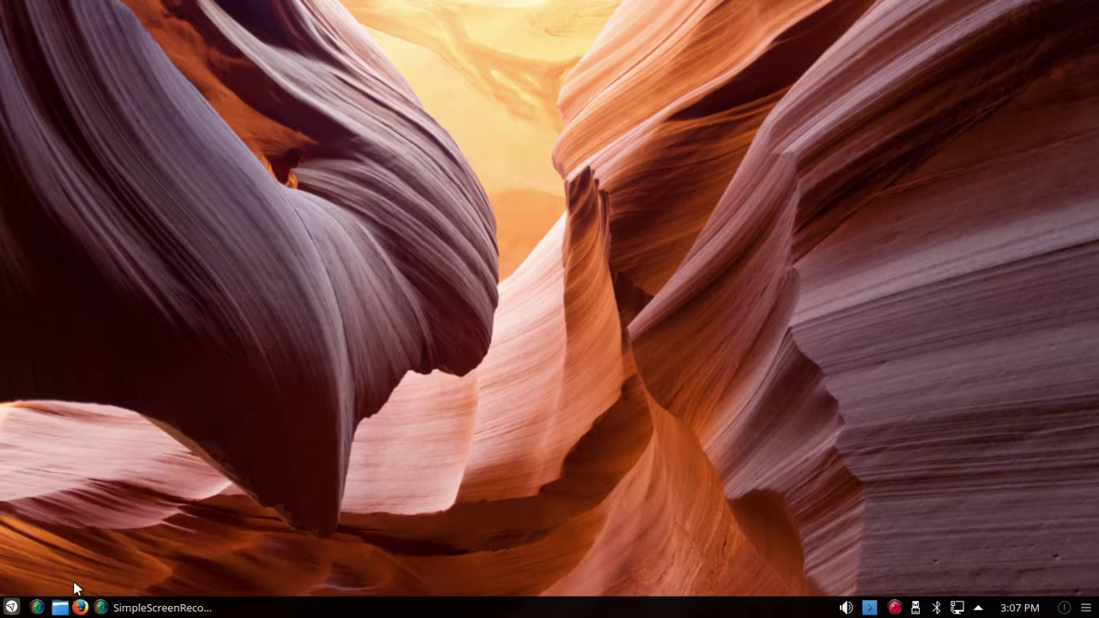
click(10, 609)
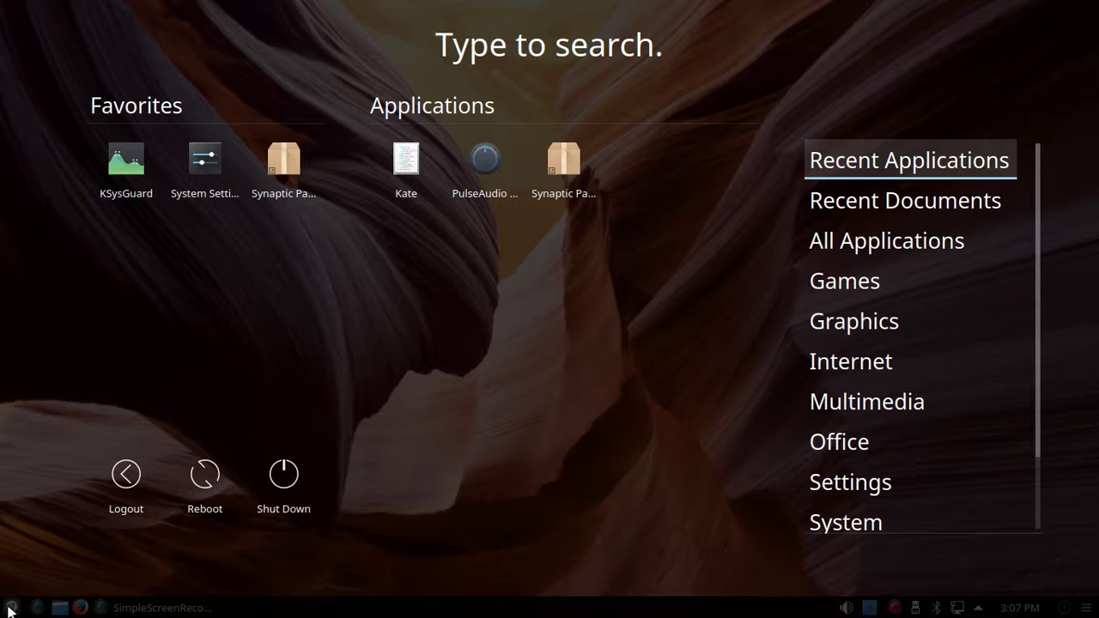
click(10, 609)
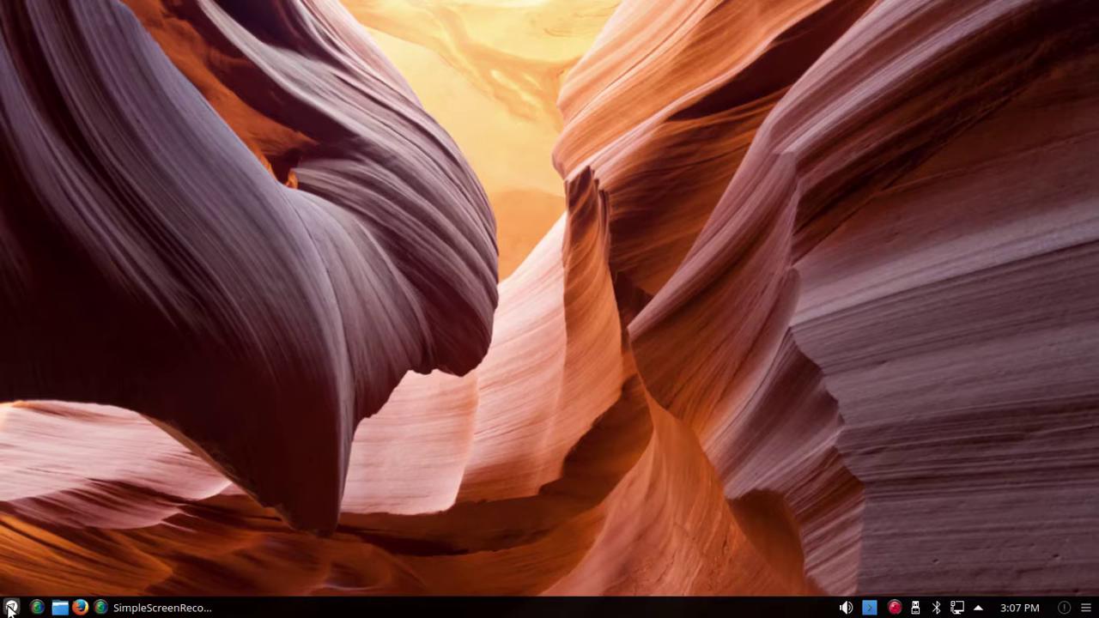
Step: Swap the Application Dashboard for the Application Launcher (Kickoff), then open and close its menu once
right_click(11, 610)
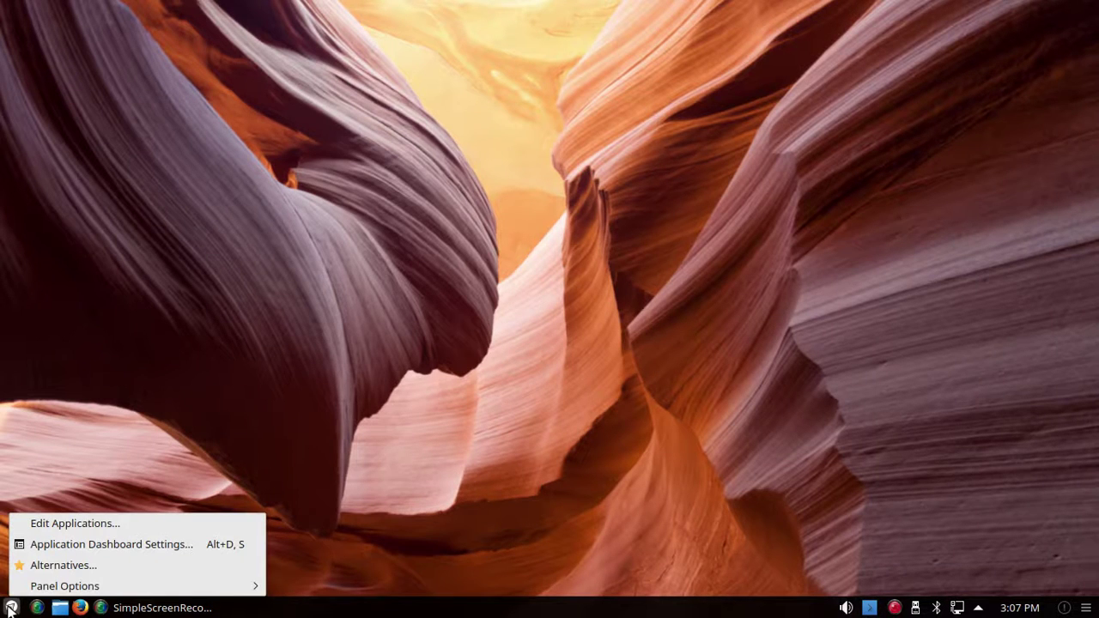
click(60, 566)
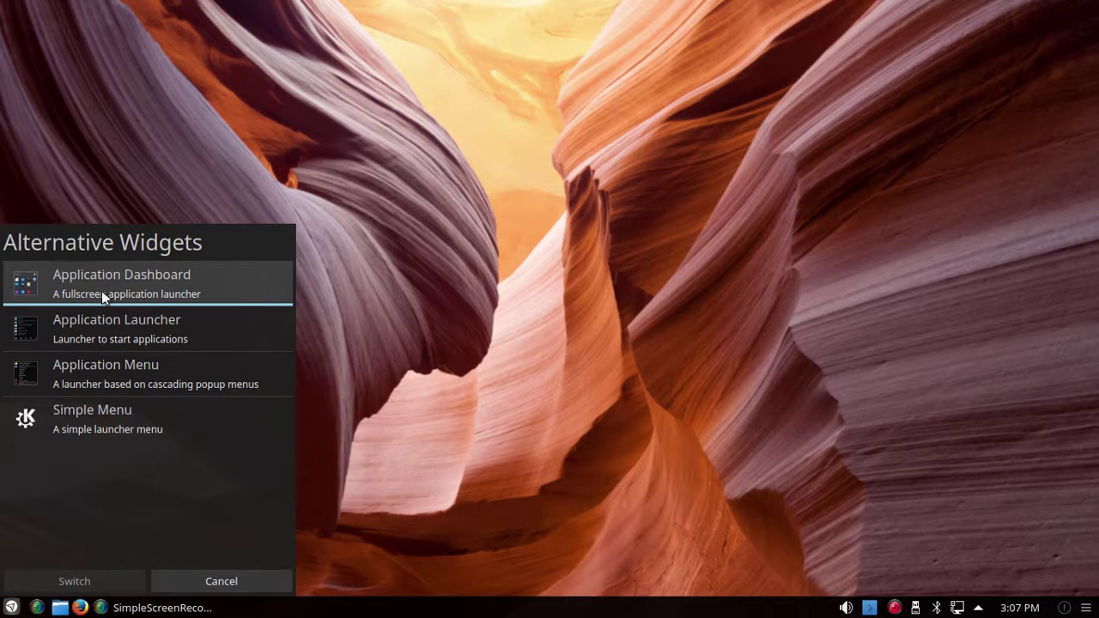
click(101, 326)
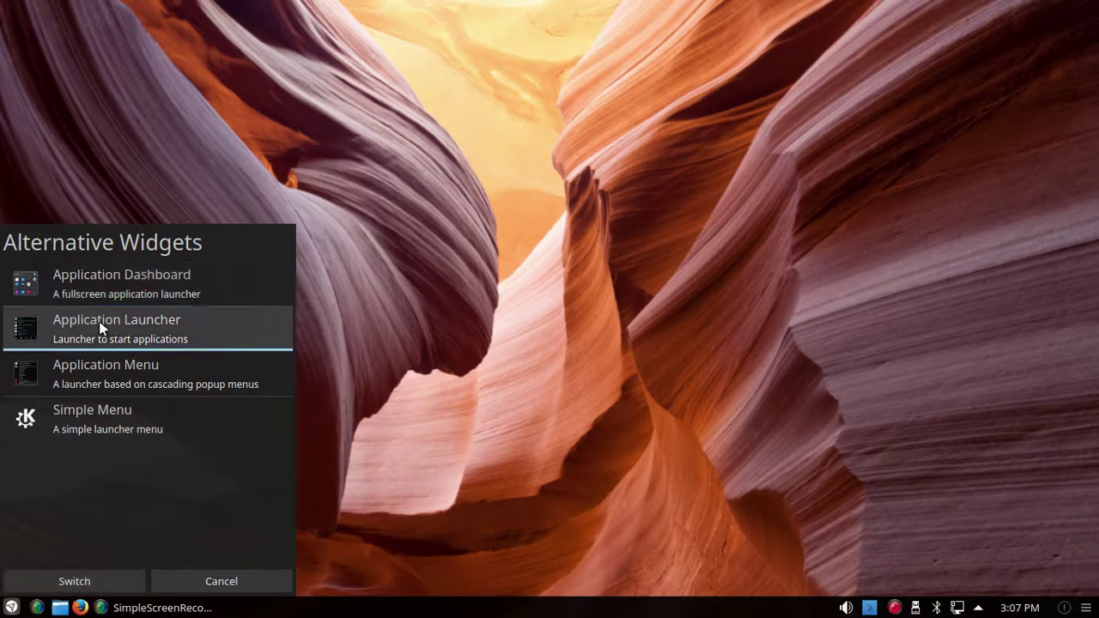
click(74, 581)
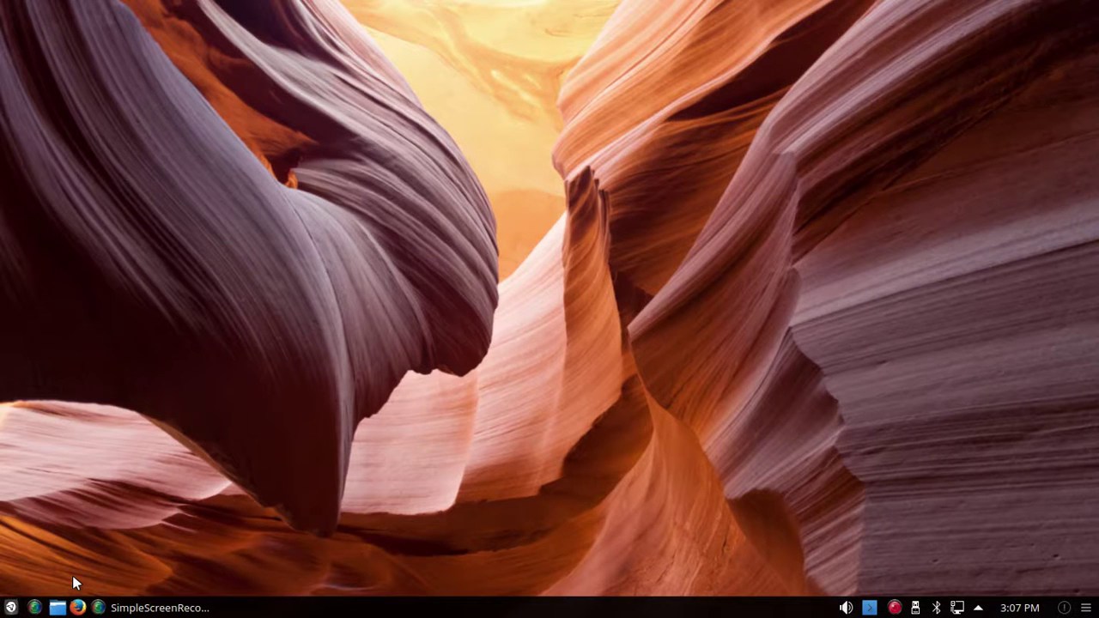
click(11, 609)
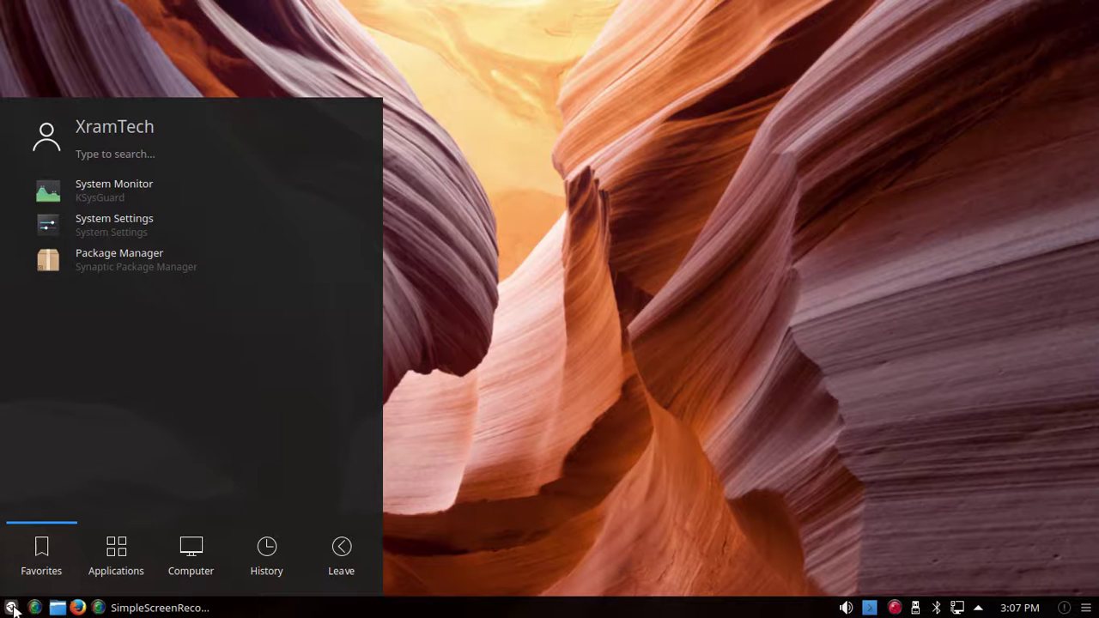
click(11, 609)
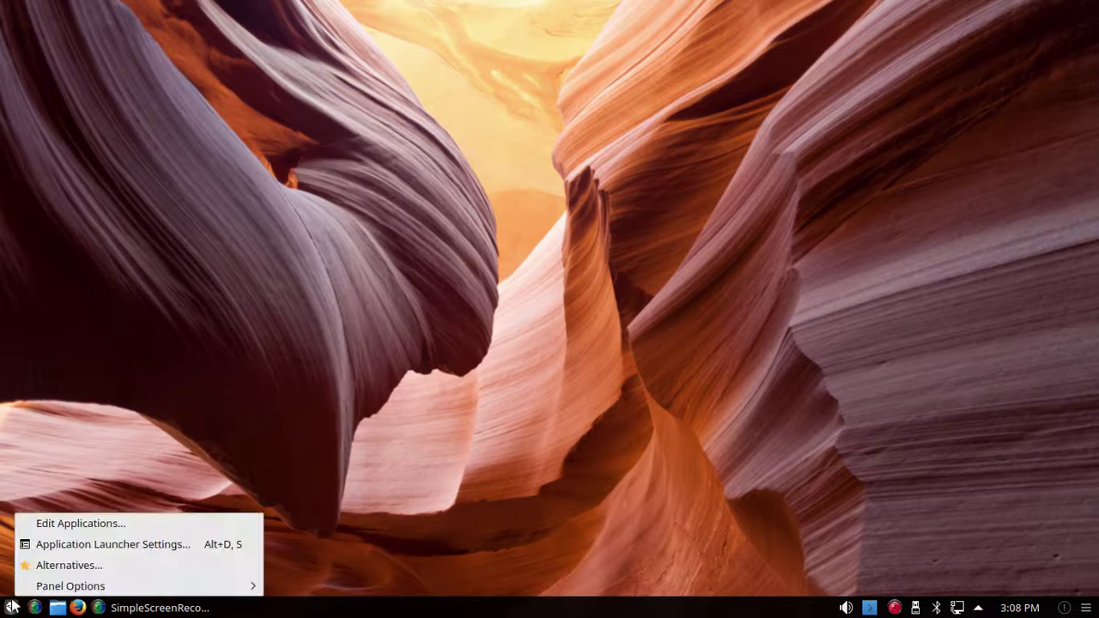
Step: Switch the launcher to Simple Menu from the alternative launchers list
click(60, 565)
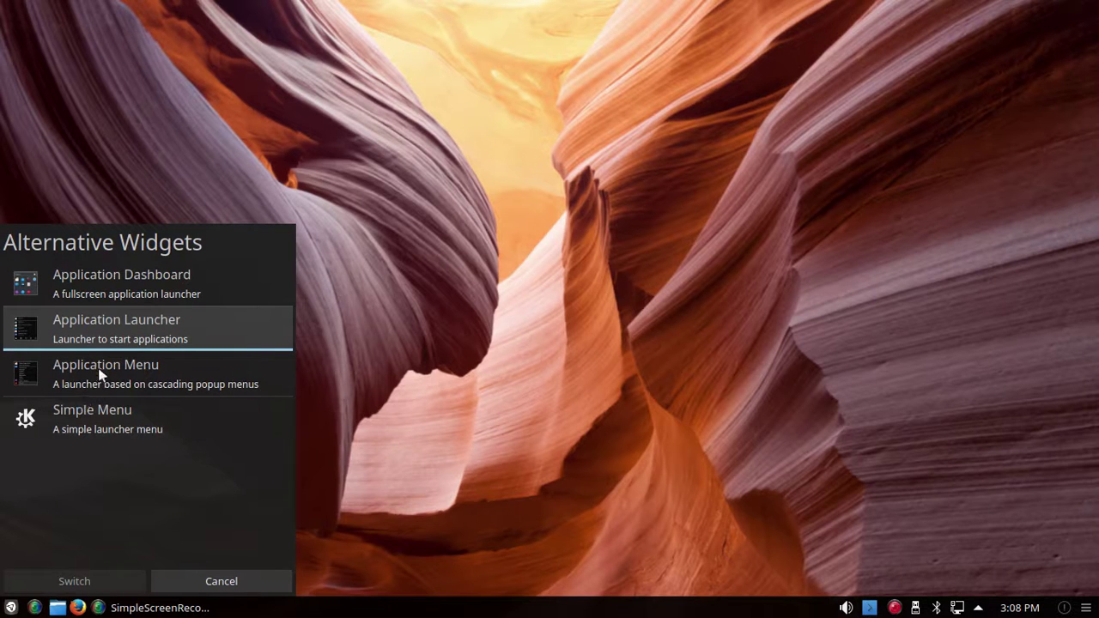
click(87, 410)
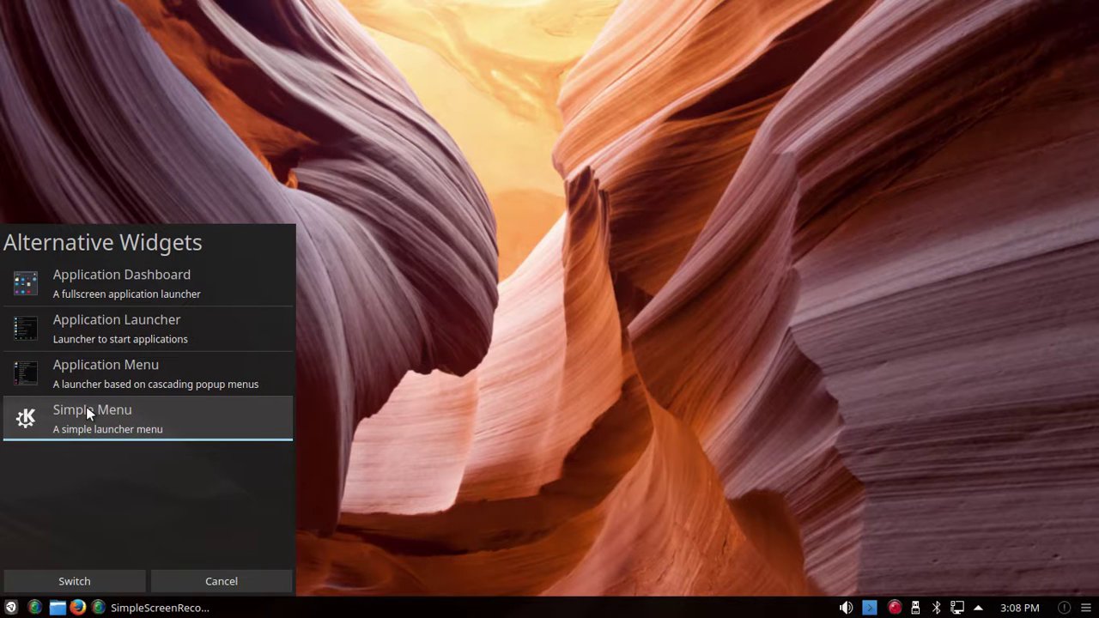
click(62, 581)
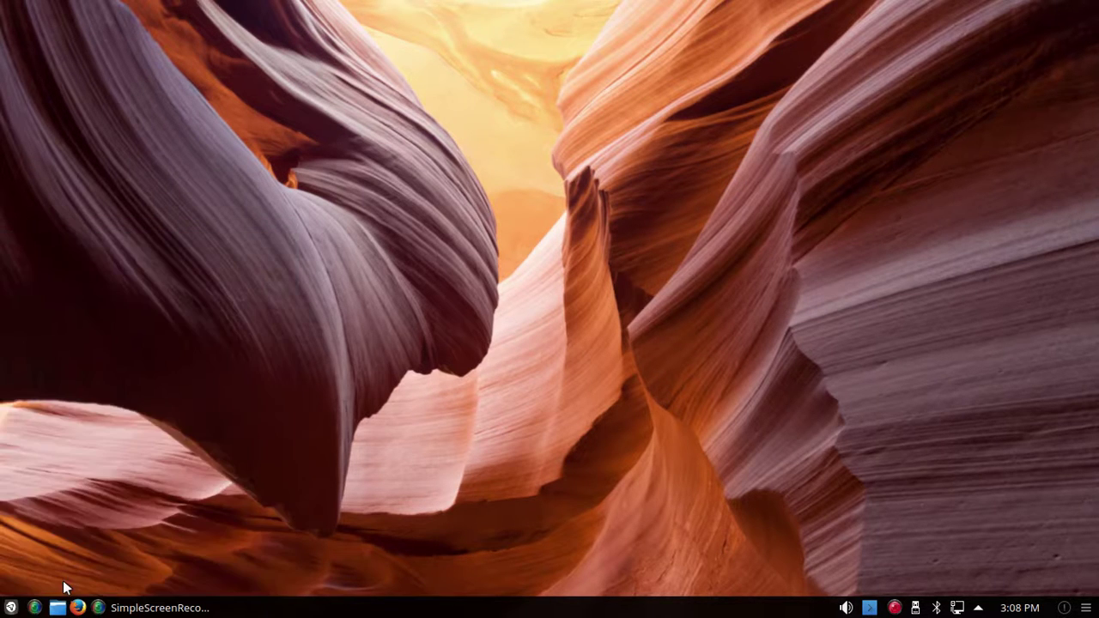
Step: Open the Simple Menu, browse its Games, Multimedia and Settings categories, then close it
click(10, 608)
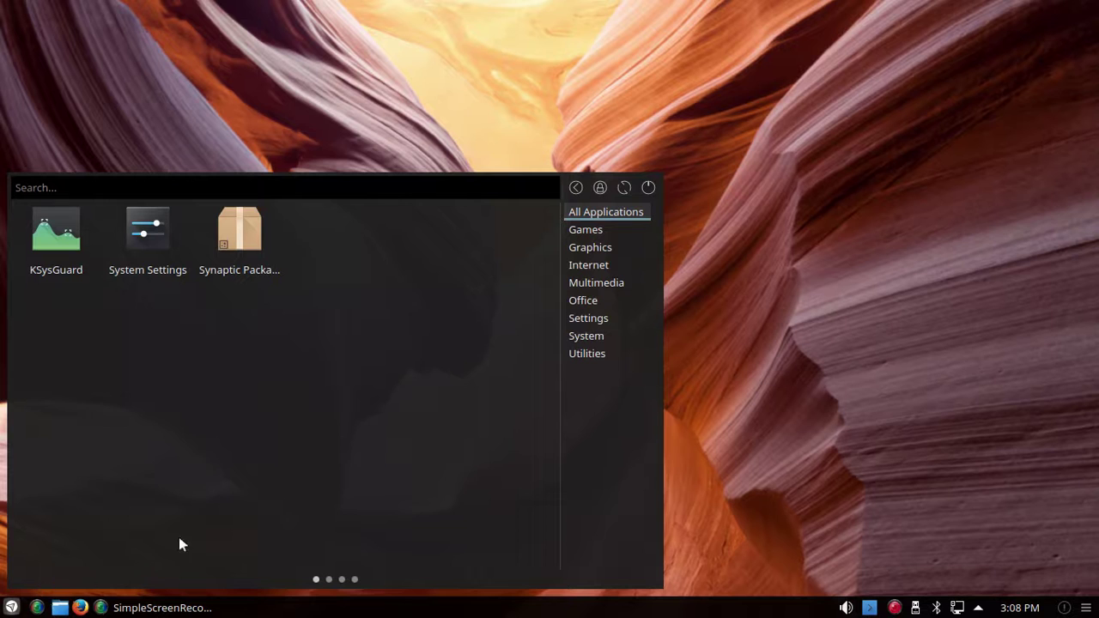
mouse_move(599, 231)
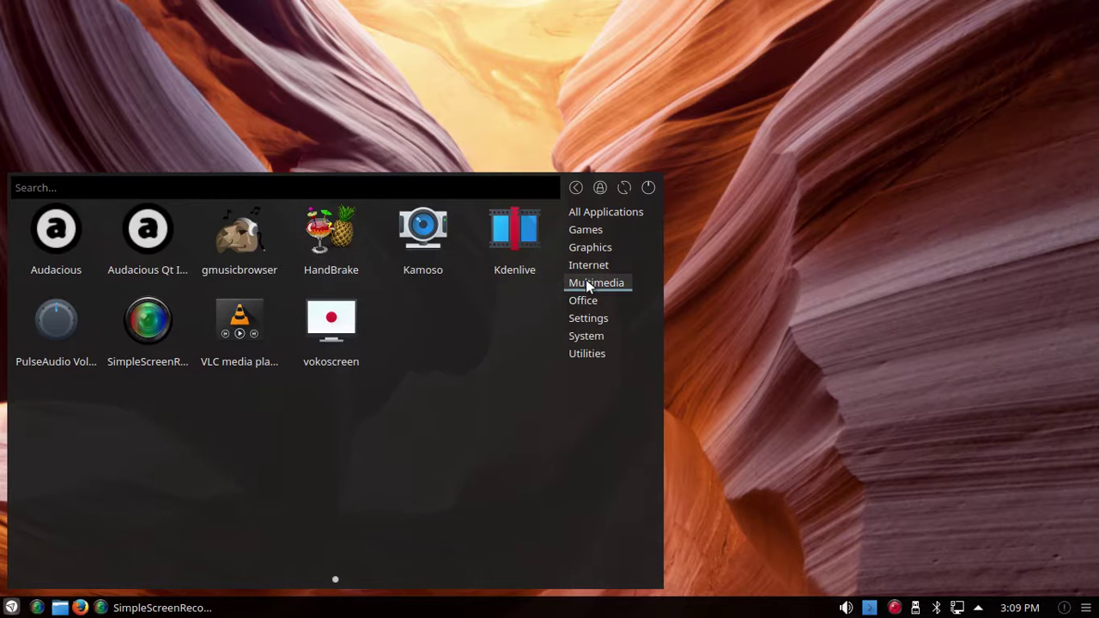
mouse_move(584, 299)
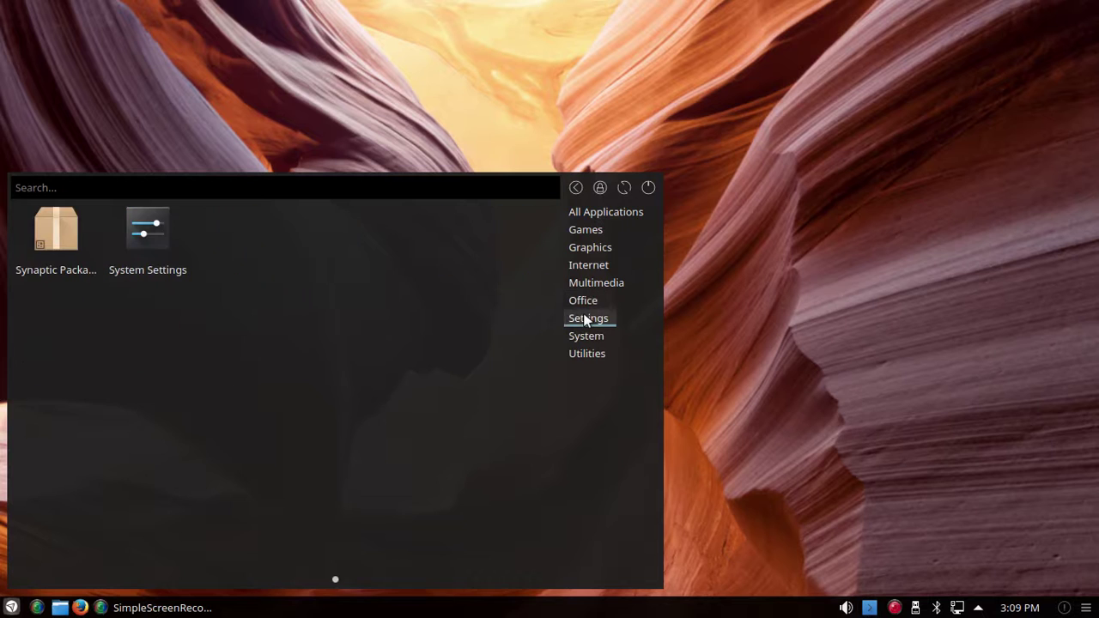
mouse_move(584, 342)
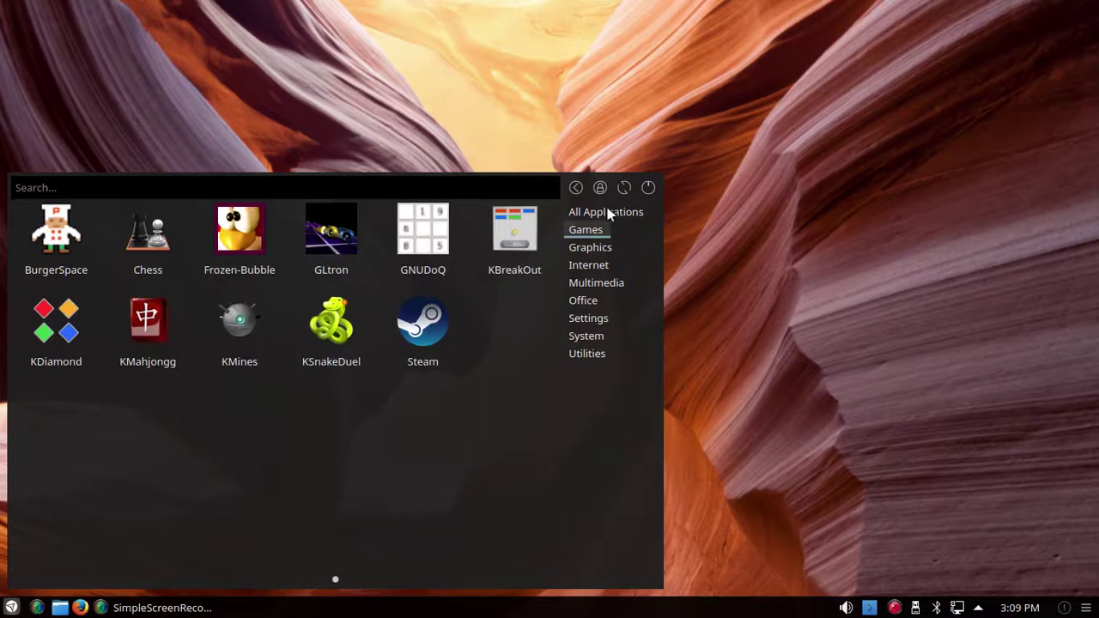
mouse_move(610, 212)
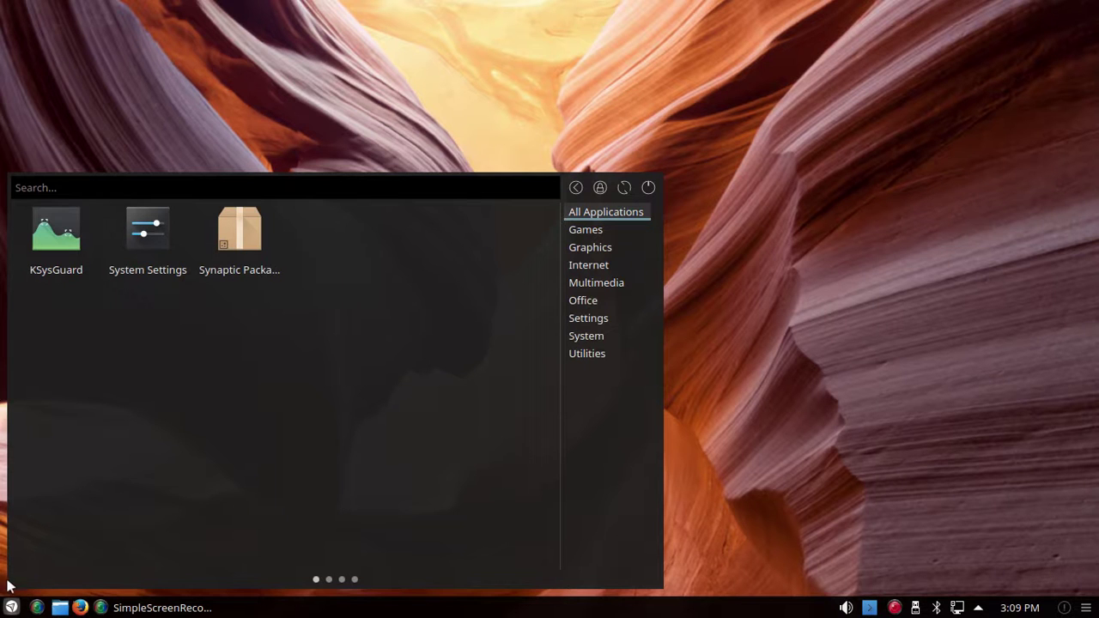
click(11, 608)
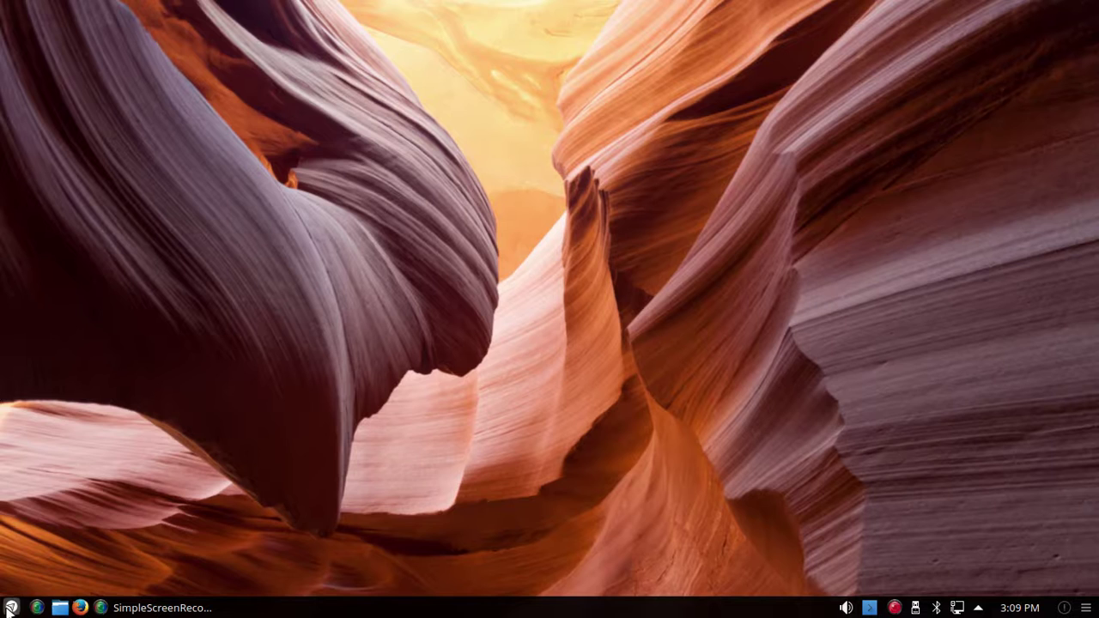
Step: Switch the launcher to the cascading Application Menu via Alternatives
right_click(9, 605)
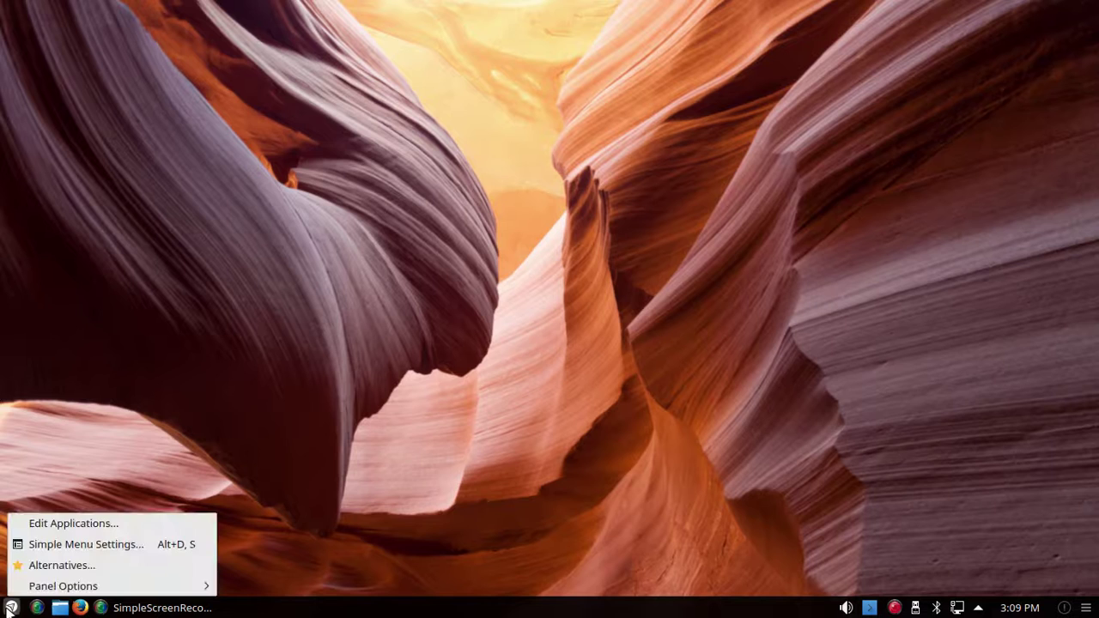
click(49, 563)
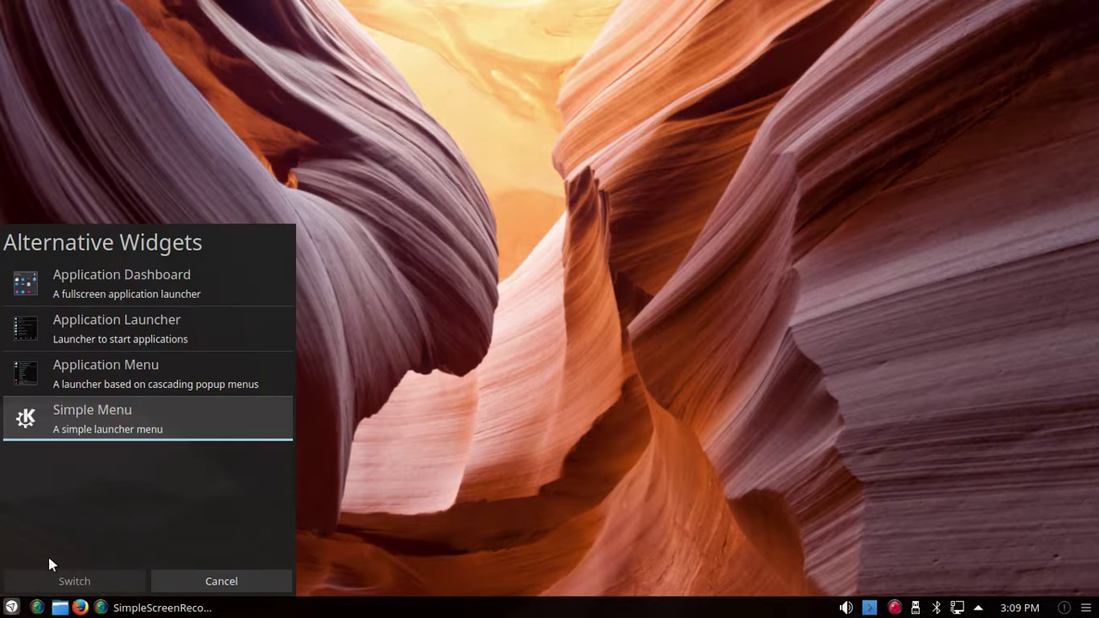
click(63, 371)
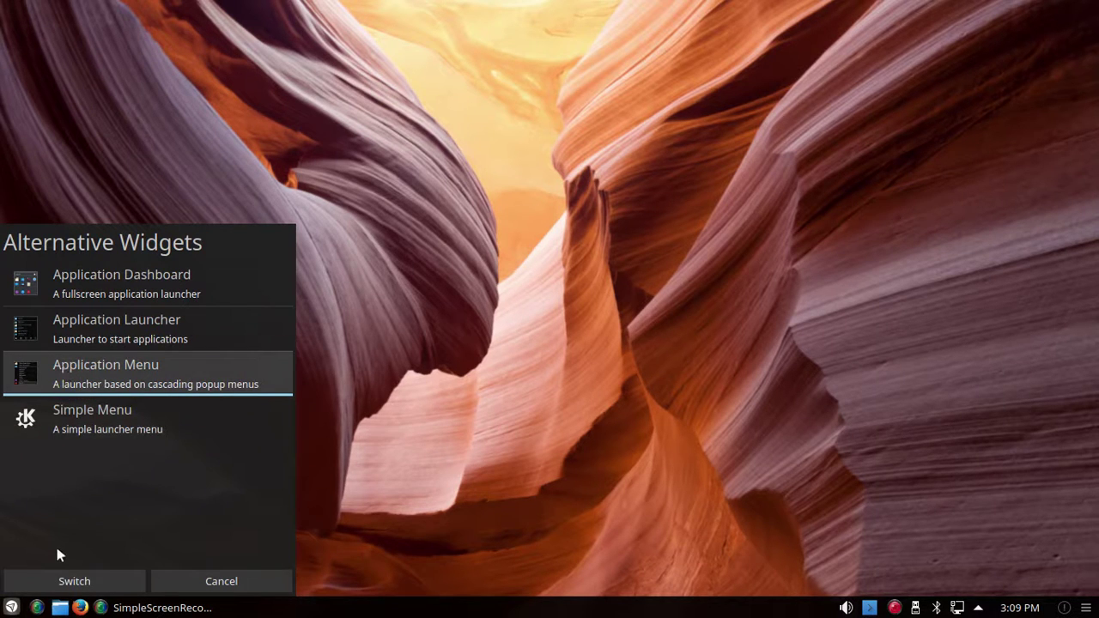
click(69, 581)
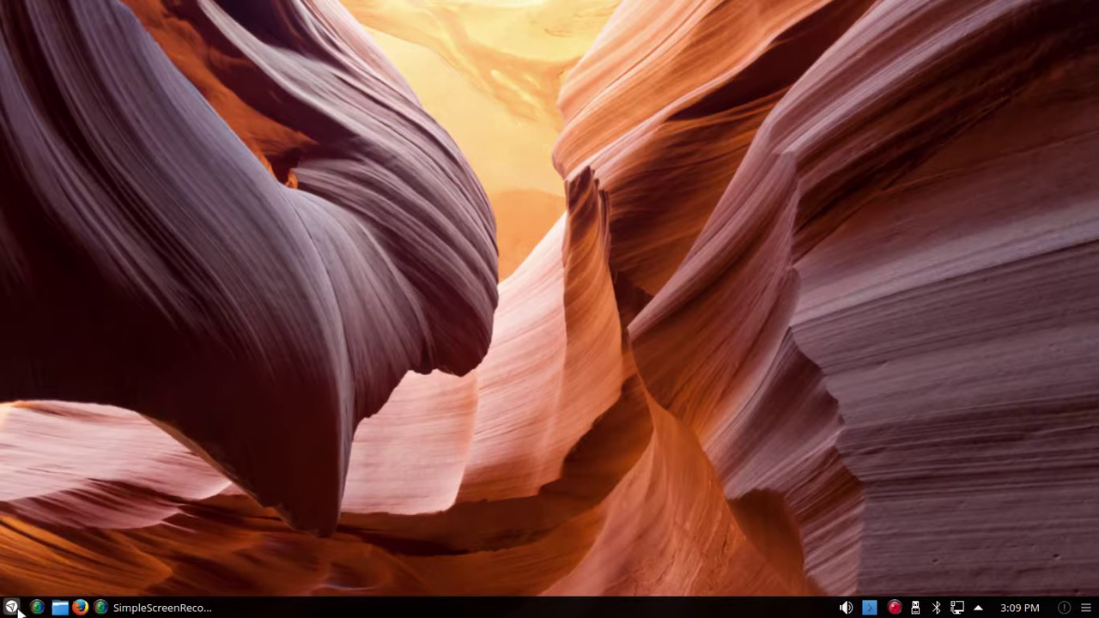
Step: Try the Application Menu, then launch Info Center from its System category
click(12, 608)
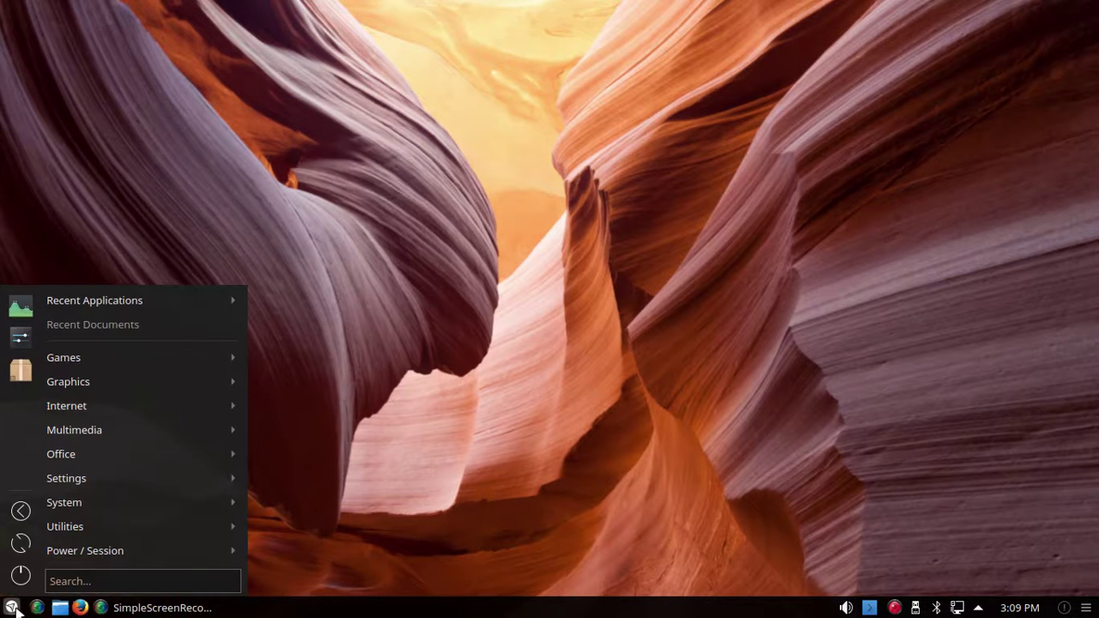
click(13, 609)
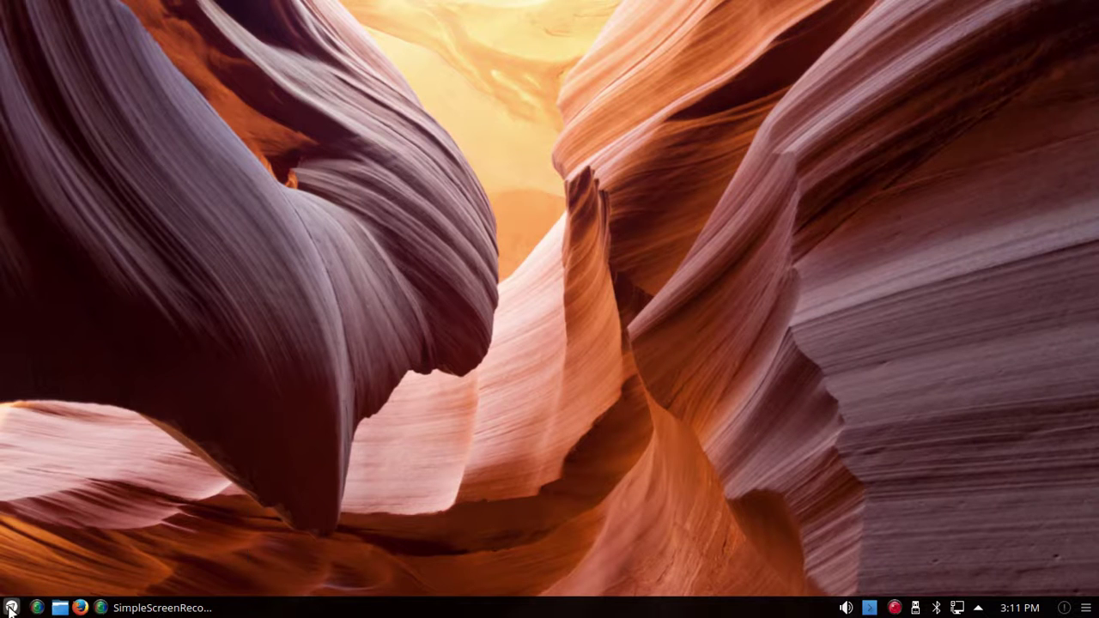
click(10, 609)
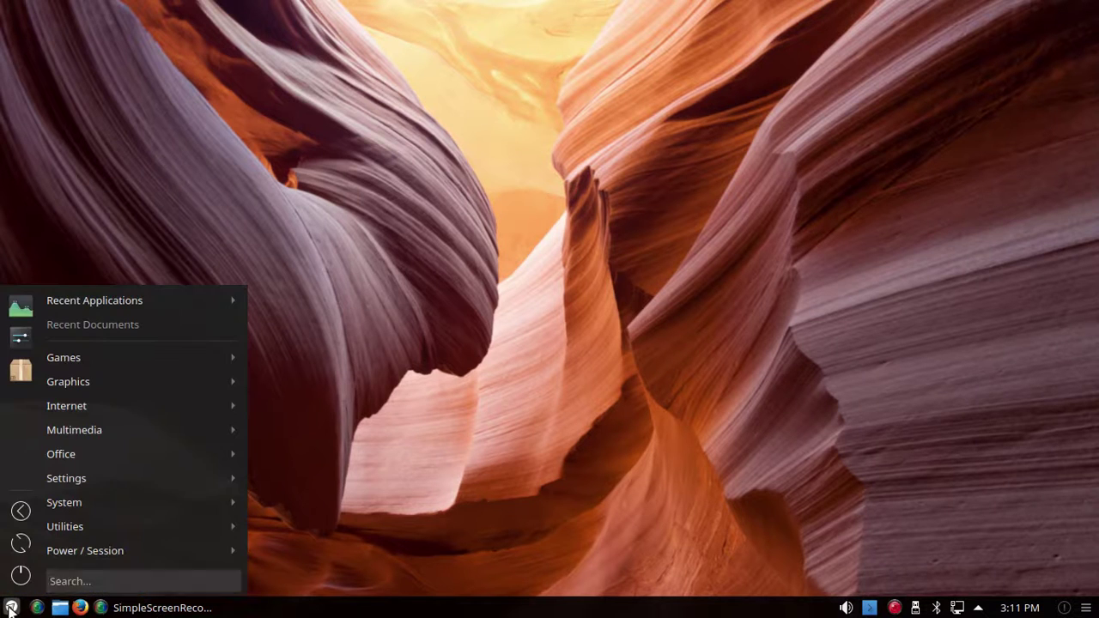
mouse_move(59, 508)
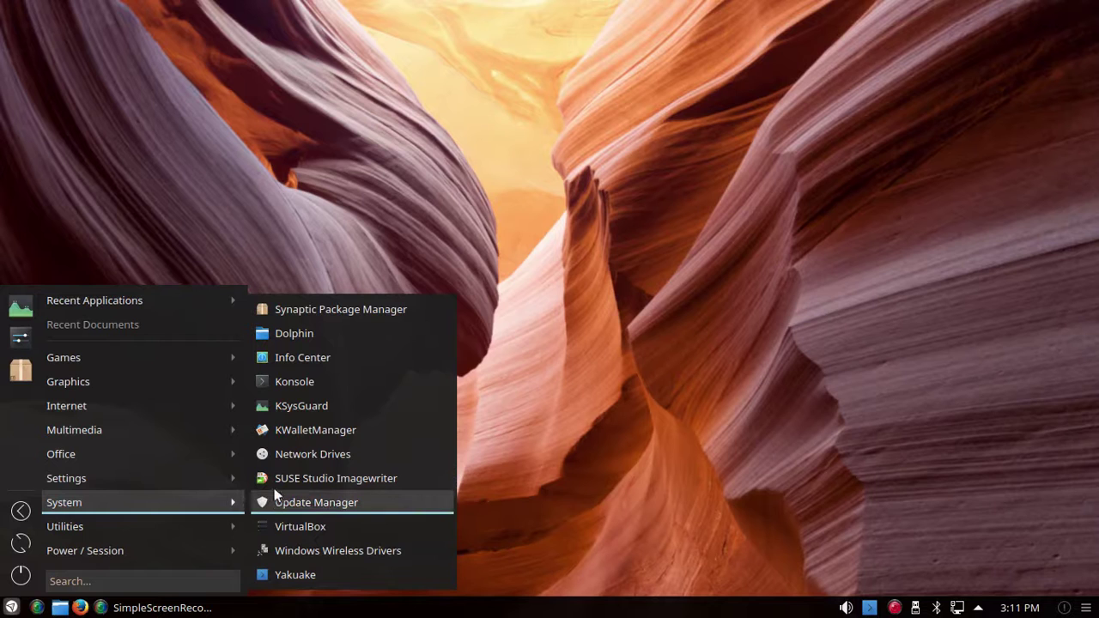
click(295, 358)
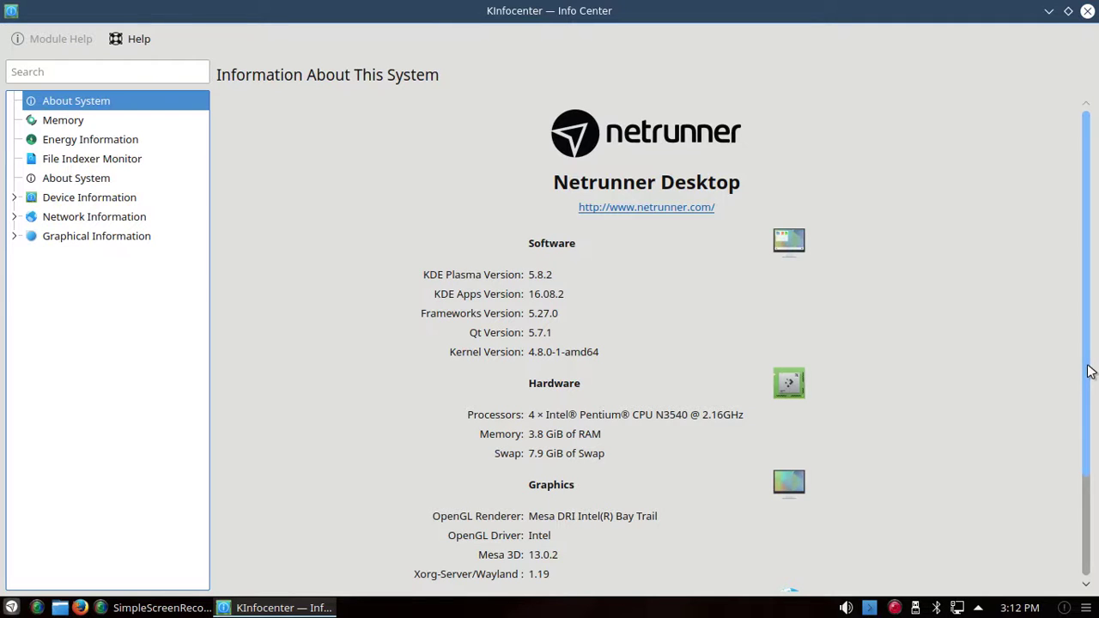
Step: Scroll About System down to the Network and OS details, then close Info Center
drag(1091, 372, 1056, 484)
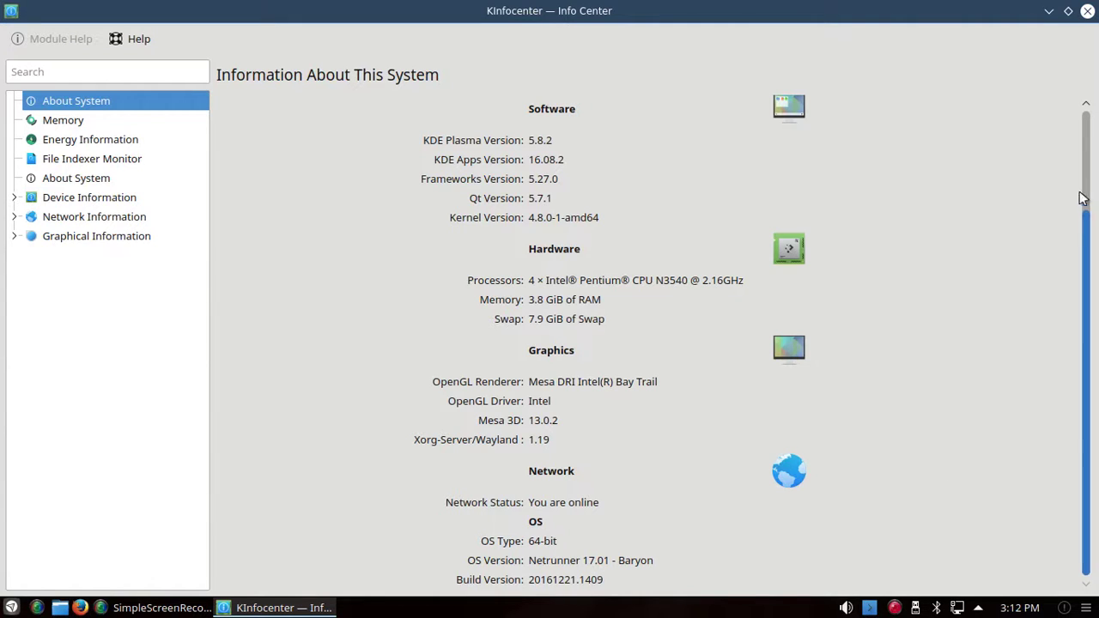
click(1089, 12)
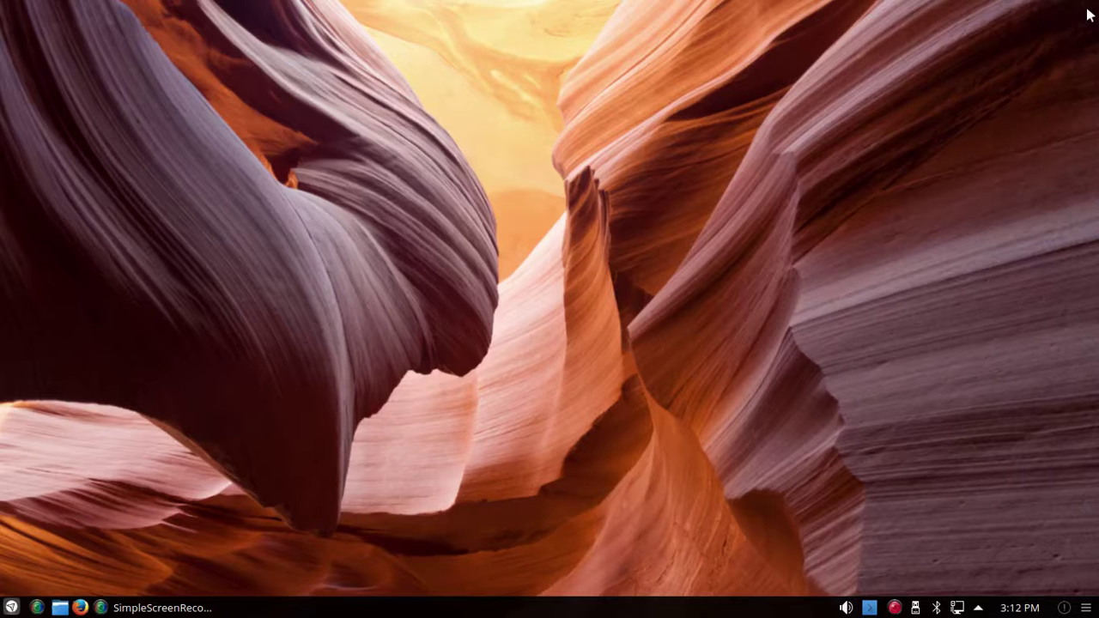
click(10, 608)
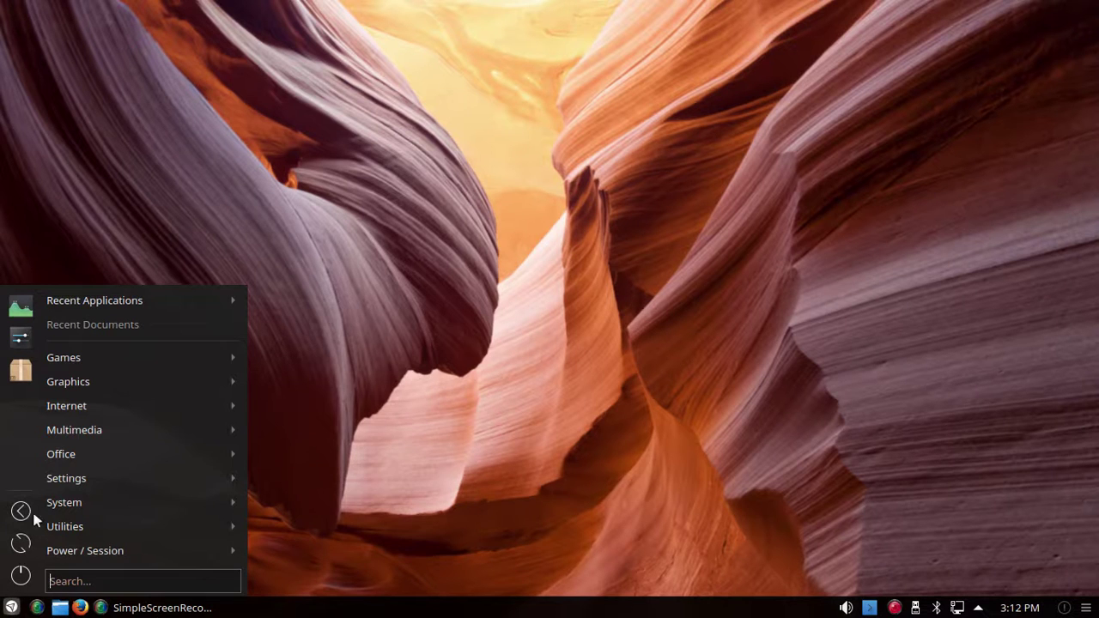
mouse_move(106, 505)
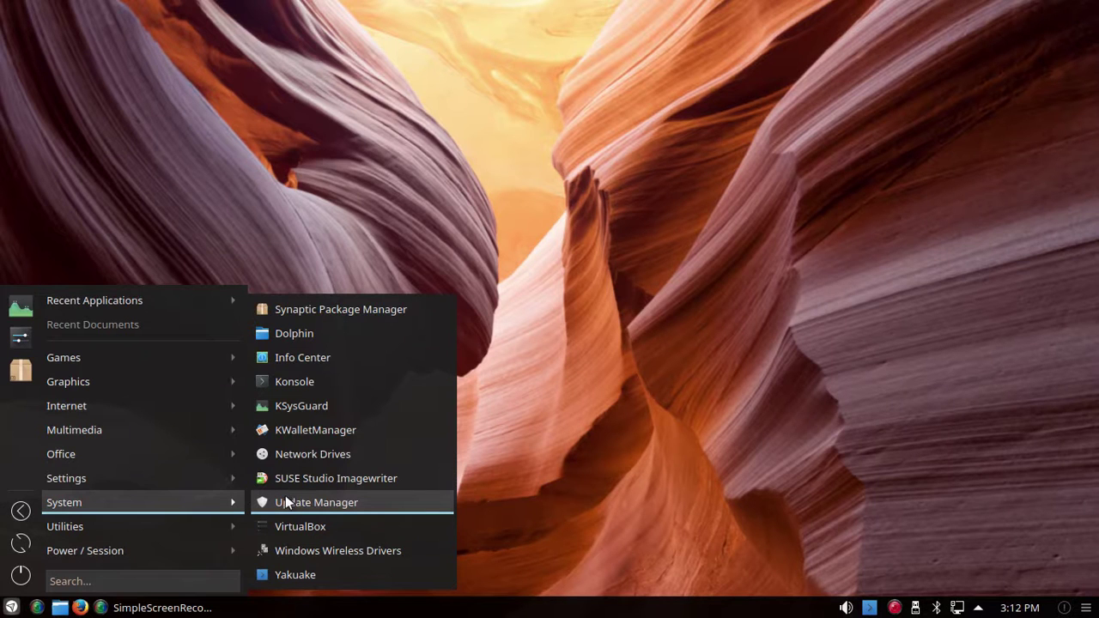
click(306, 403)
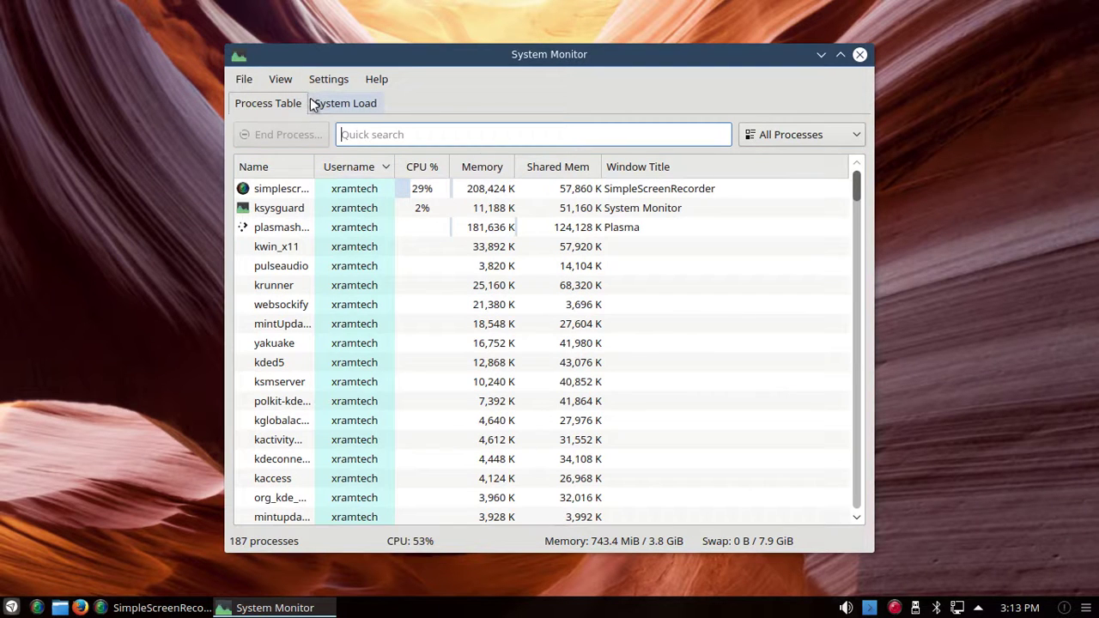
click(331, 103)
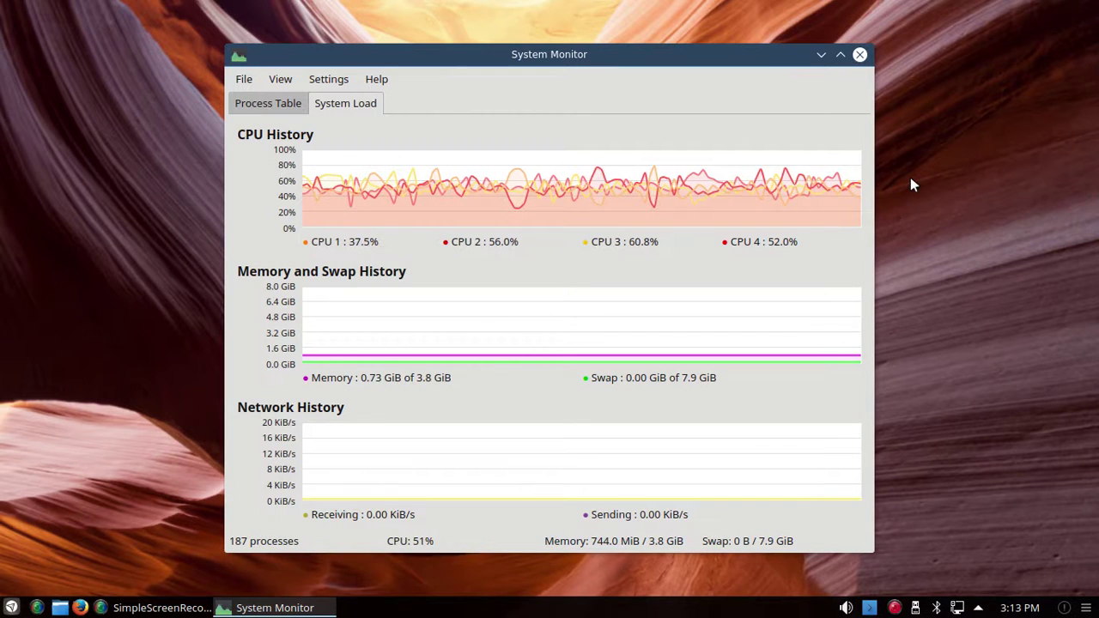
click(861, 56)
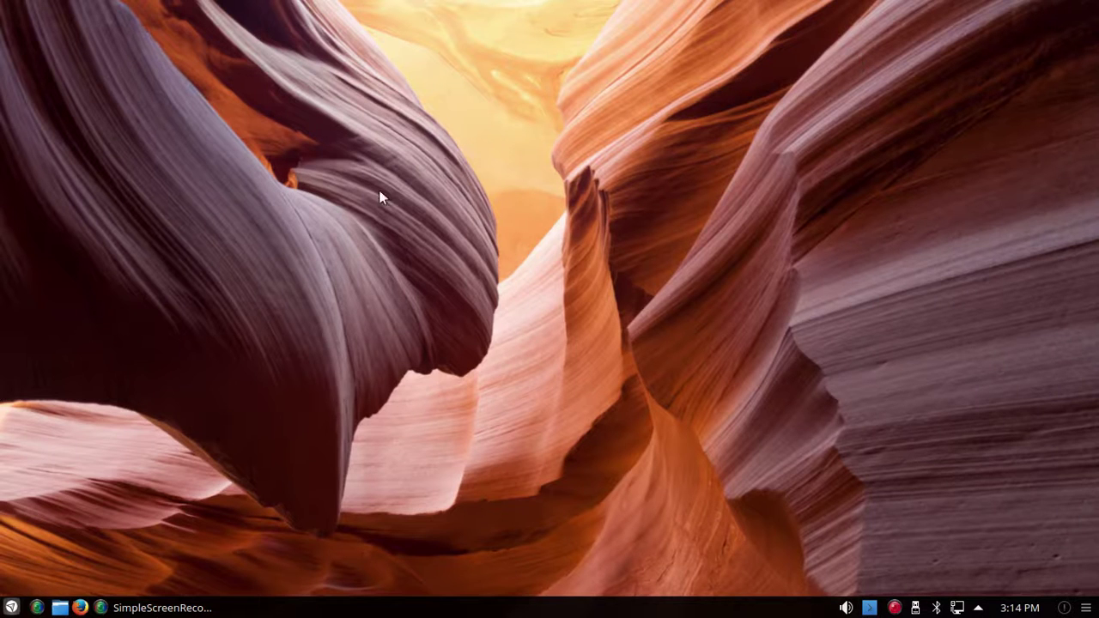
Step: Launch Synaptic Package Manager from the System menu and authenticate with the administrator password
click(10, 608)
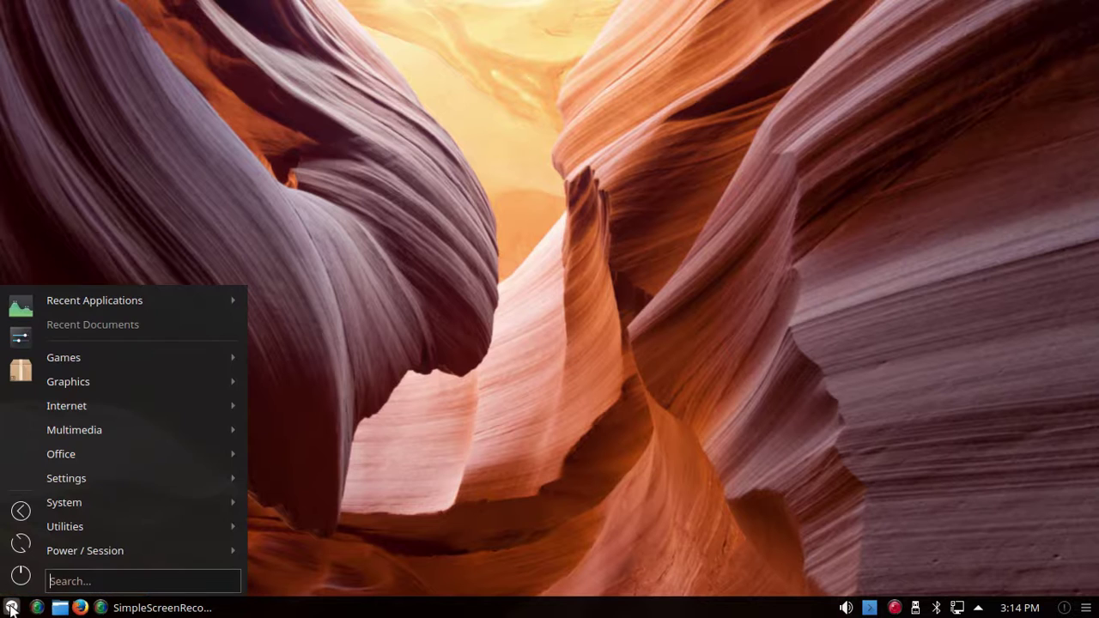
mouse_move(76, 504)
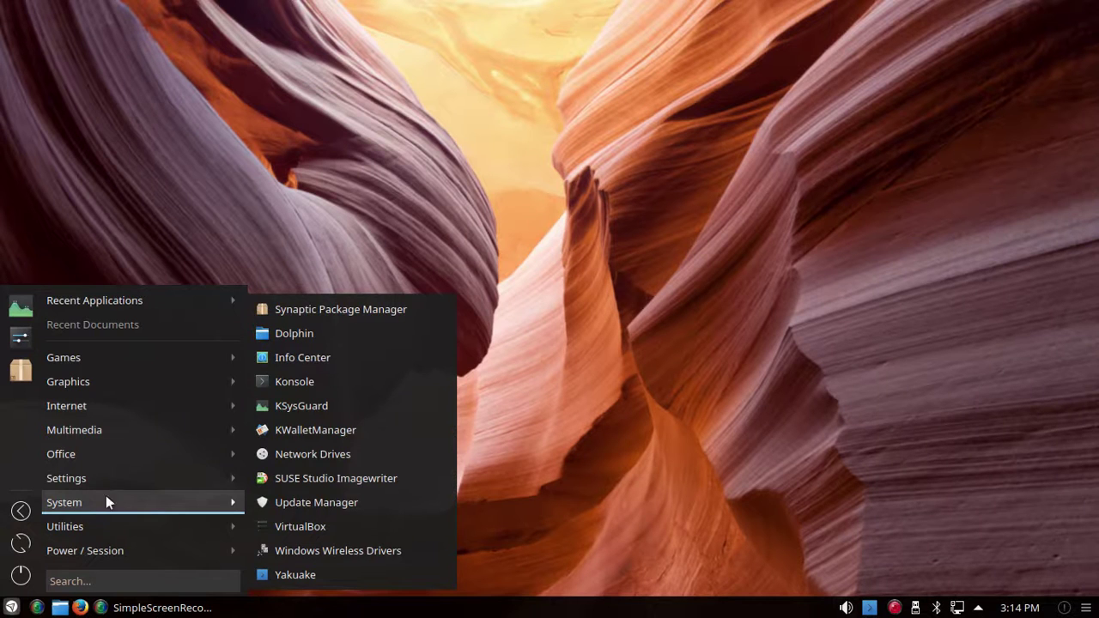
mouse_move(129, 542)
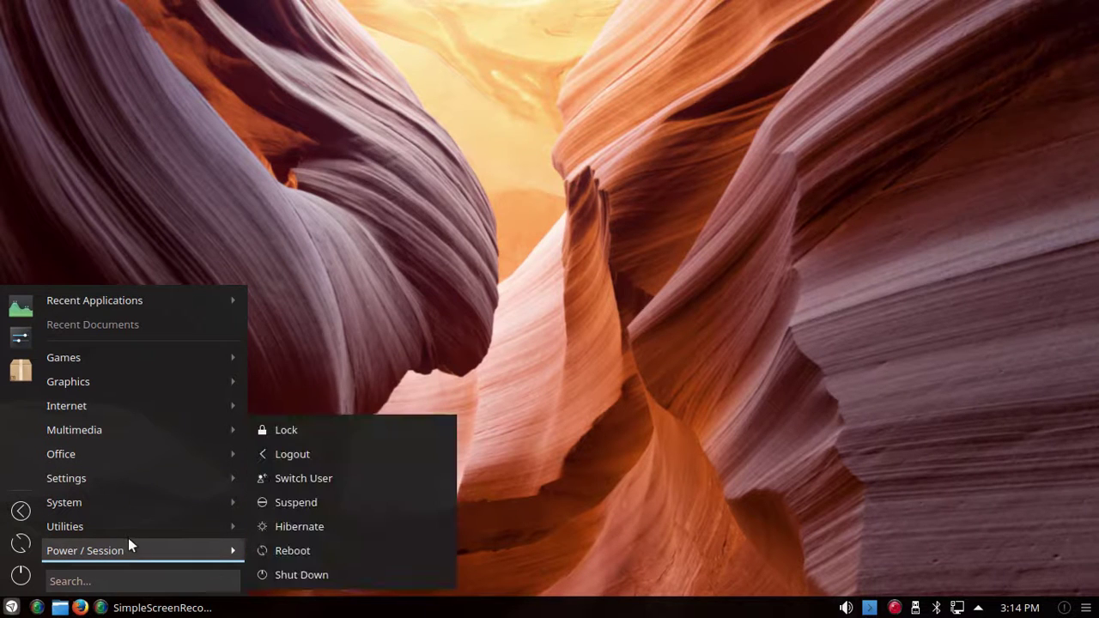
mouse_move(126, 506)
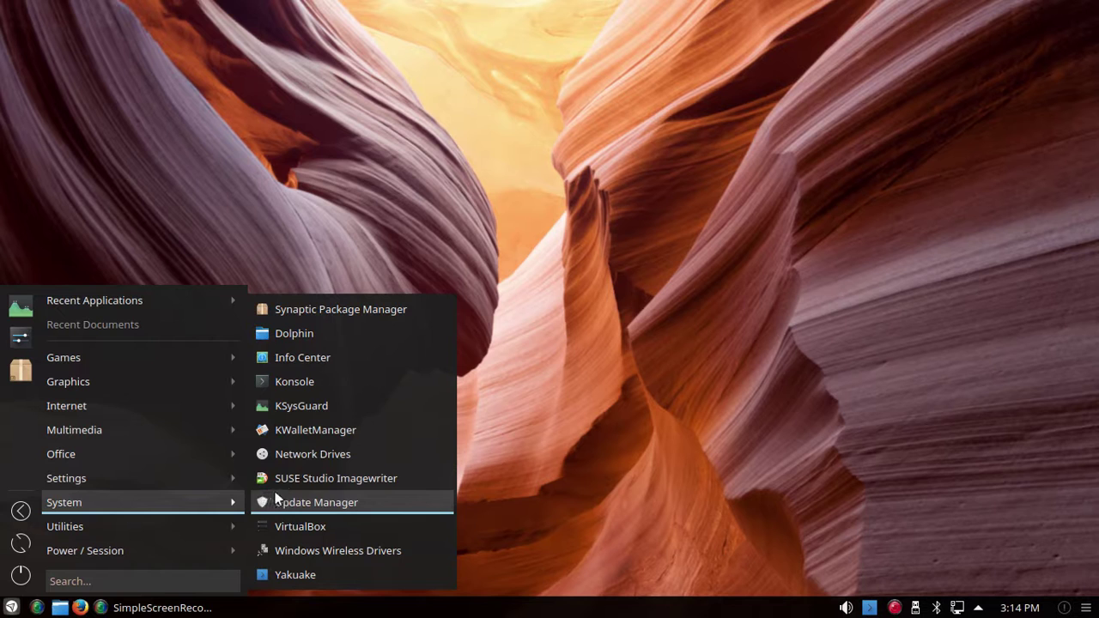
click(296, 305)
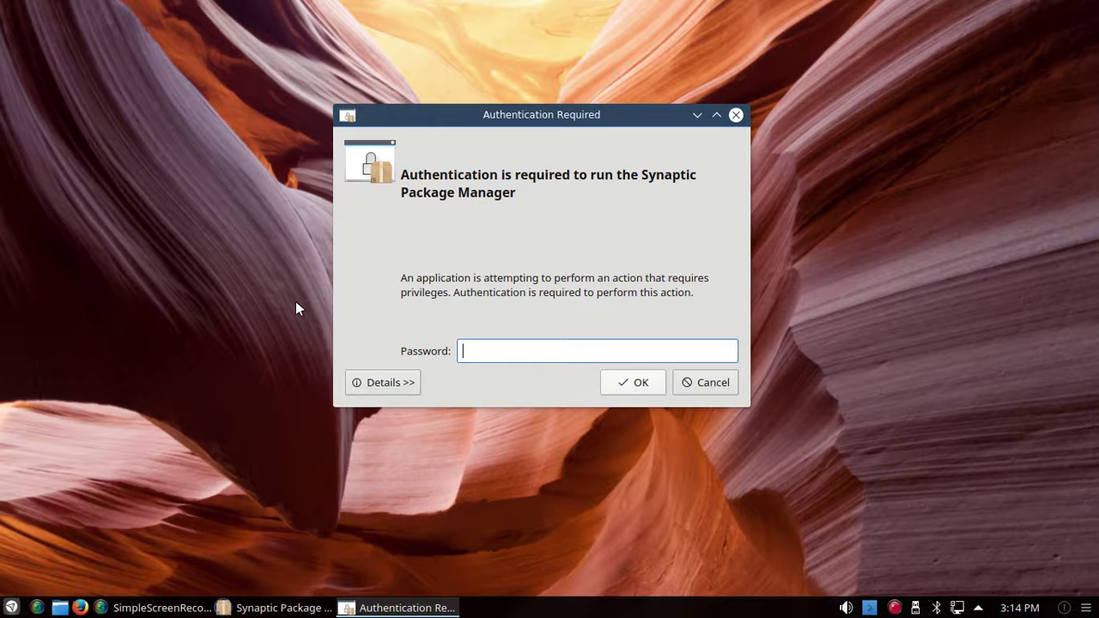
text(********)
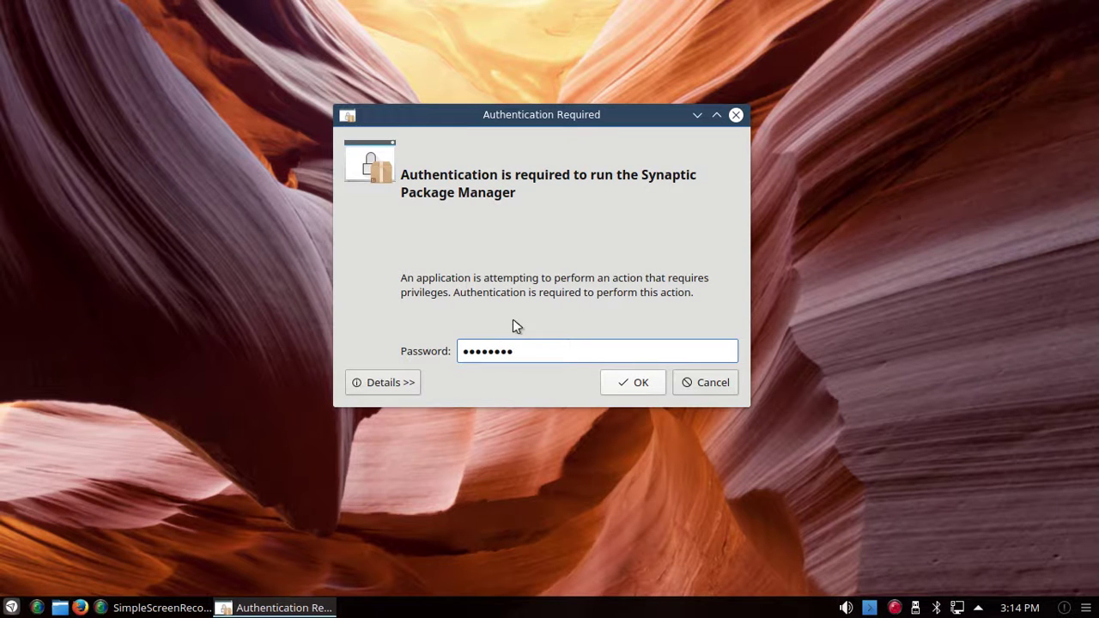
click(619, 379)
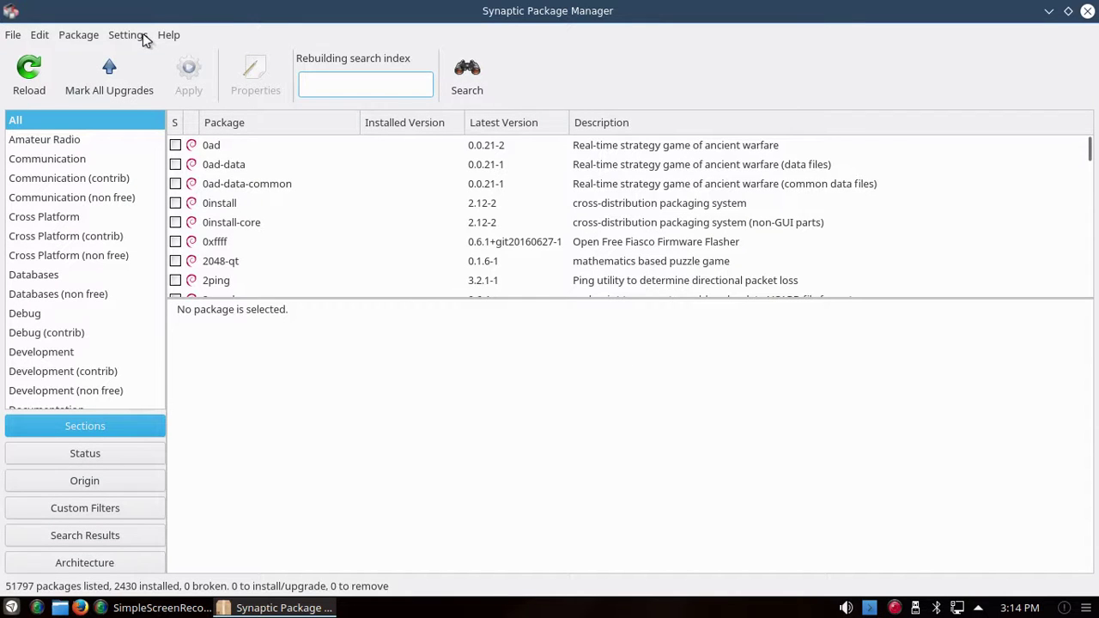
Step: Open Settings > Repositories in Synaptic and maximize the Repositories dialog
click(127, 35)
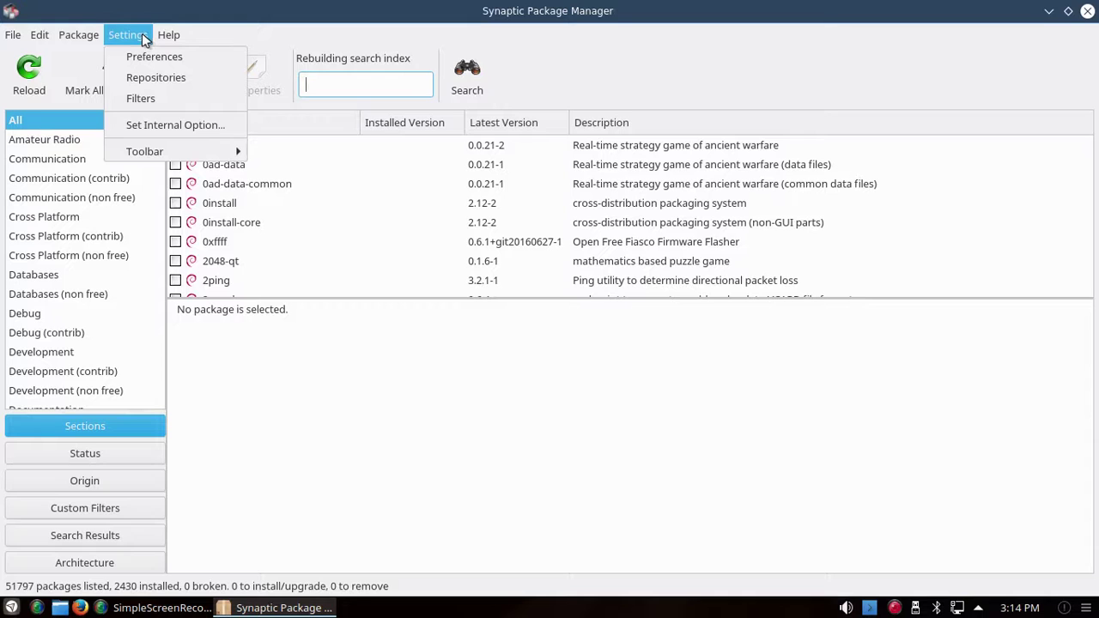
click(152, 79)
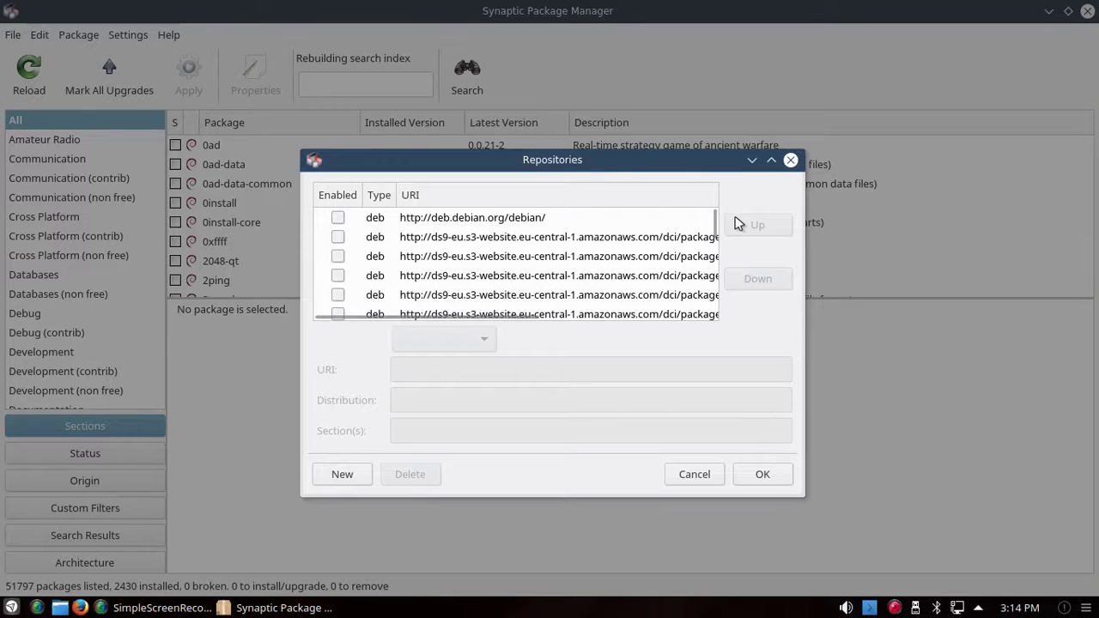
click(771, 160)
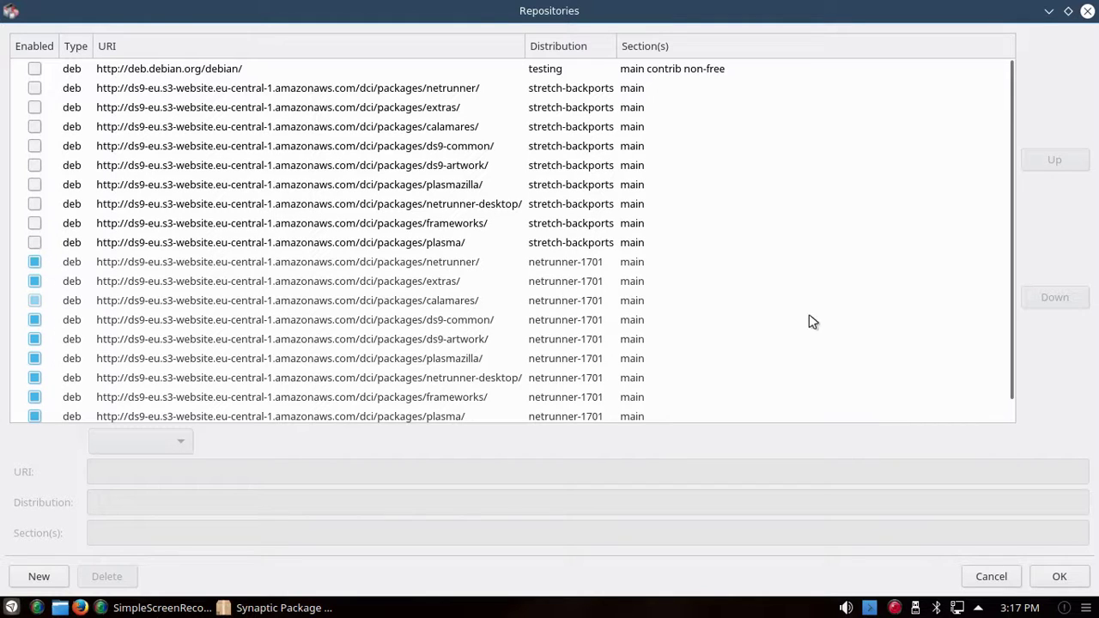
Step: Accept the Repositories dialog with OK and quit Synaptic Package Manager
click(1057, 578)
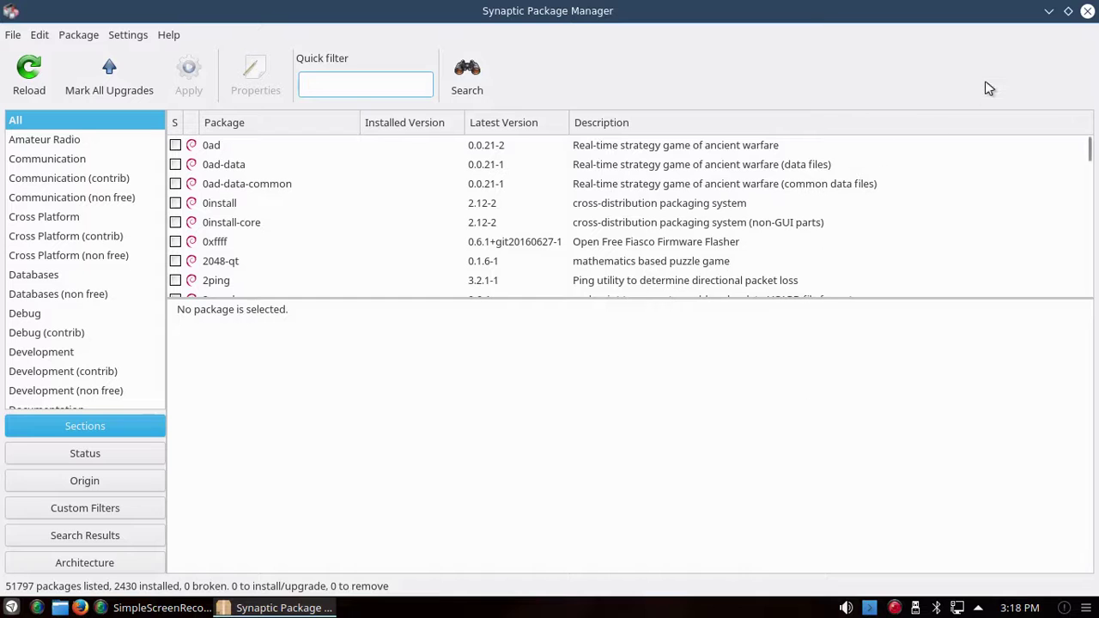
click(1087, 12)
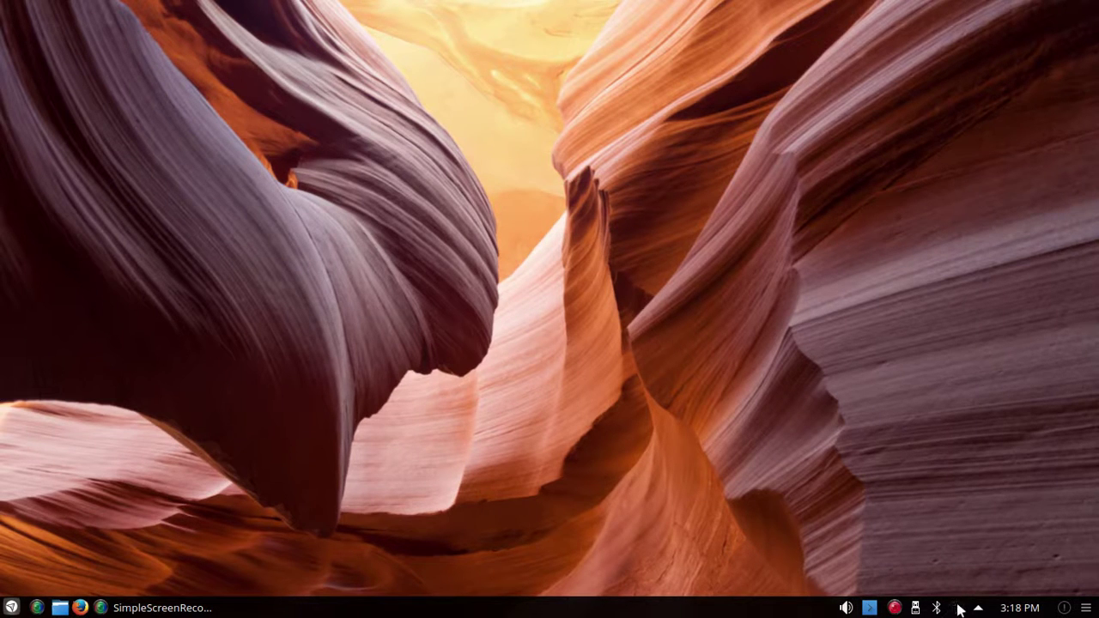
Step: From the network tray, start connecting to the top WEP network and enter its password
click(959, 608)
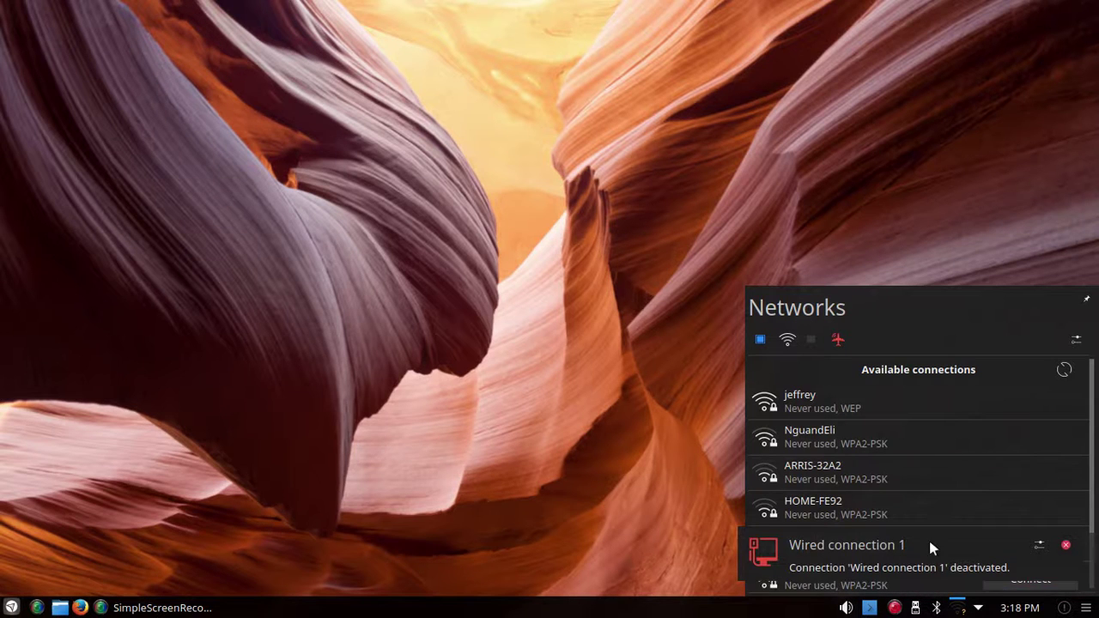
click(890, 400)
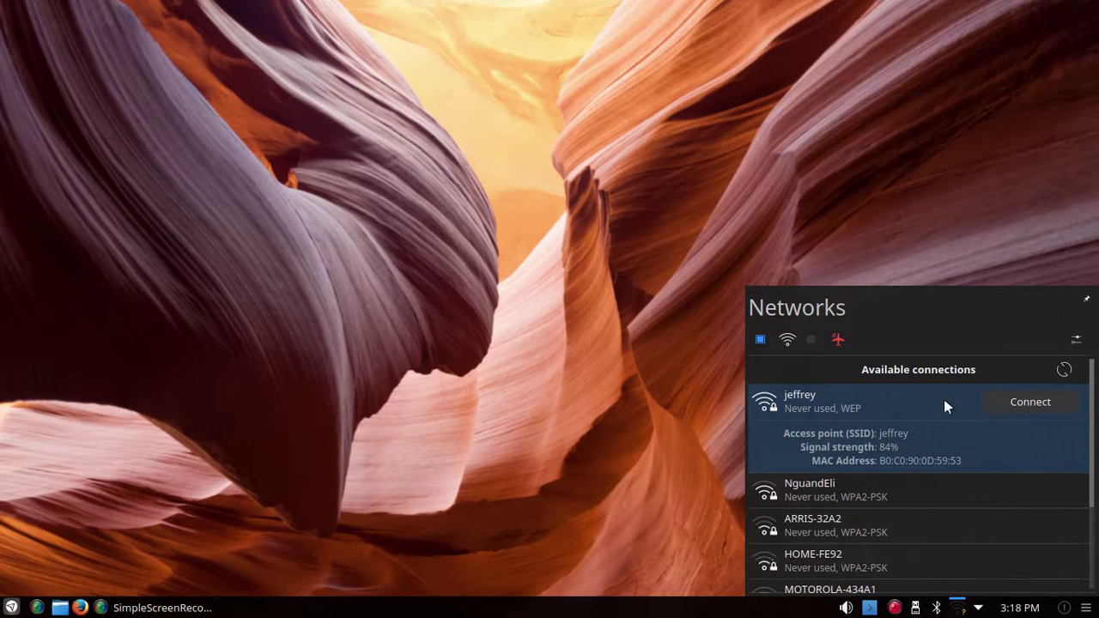
click(999, 401)
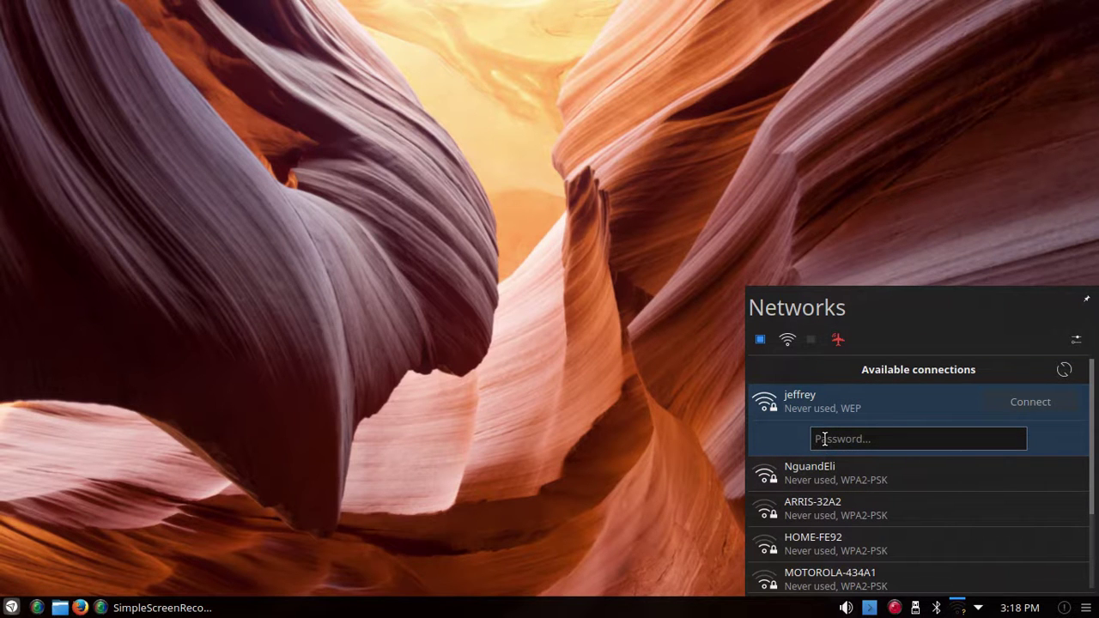
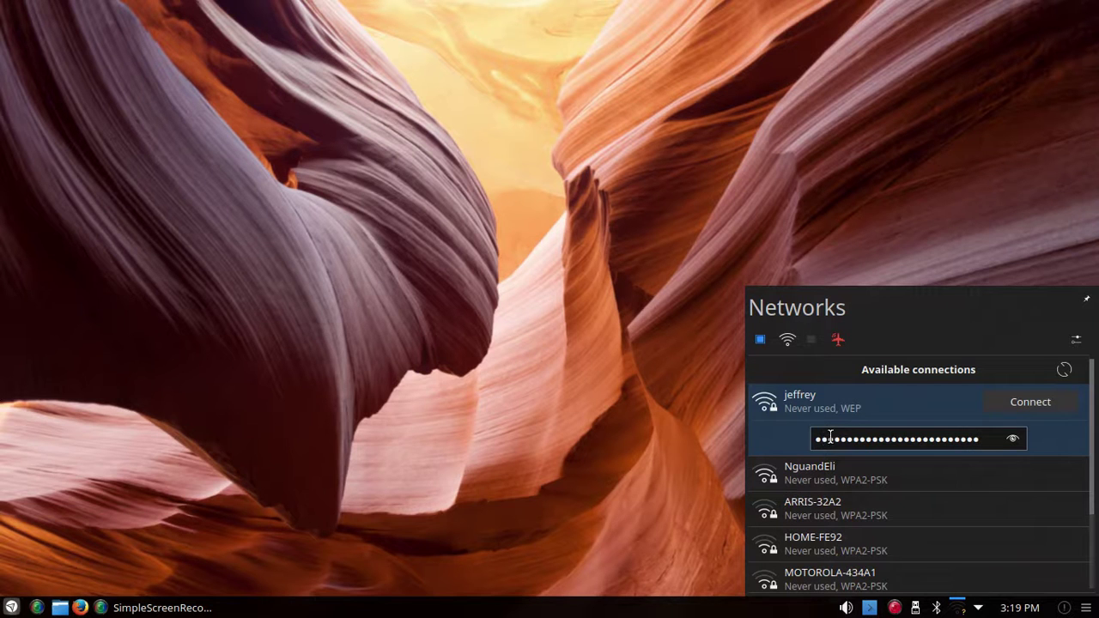
Step: Submit the WEP network connection and close the networks popup
click(1015, 402)
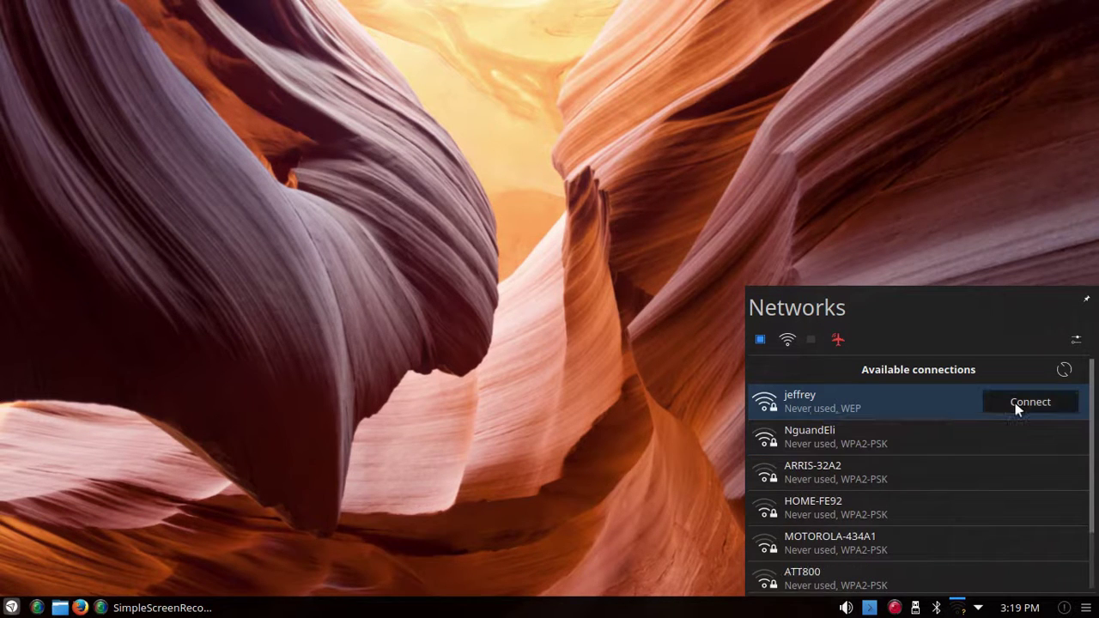
click(959, 610)
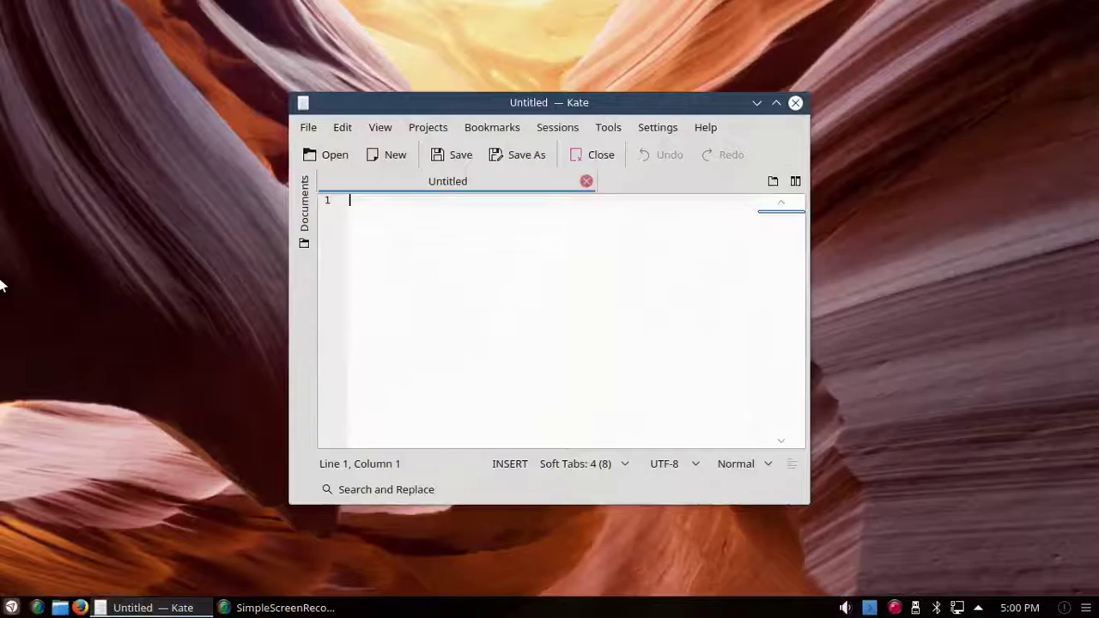
Step: Spin the desktop cube to view other desktops, then turn it back to the browser desktop
mouse_move(1, 277)
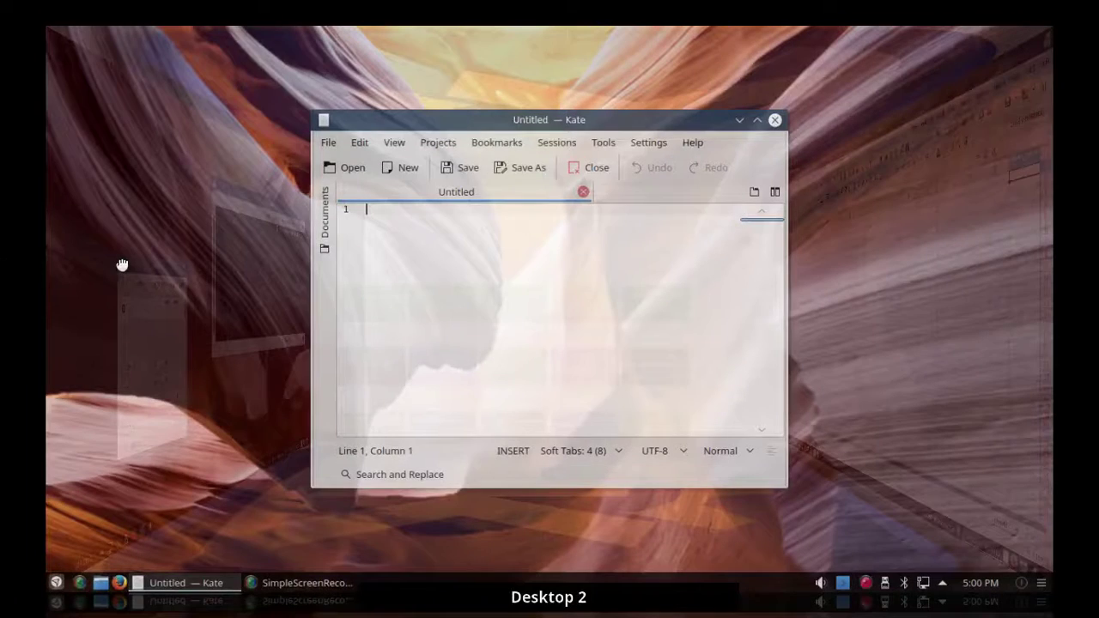
drag(123, 266, 131, 238)
drag(247, 258, 129, 258)
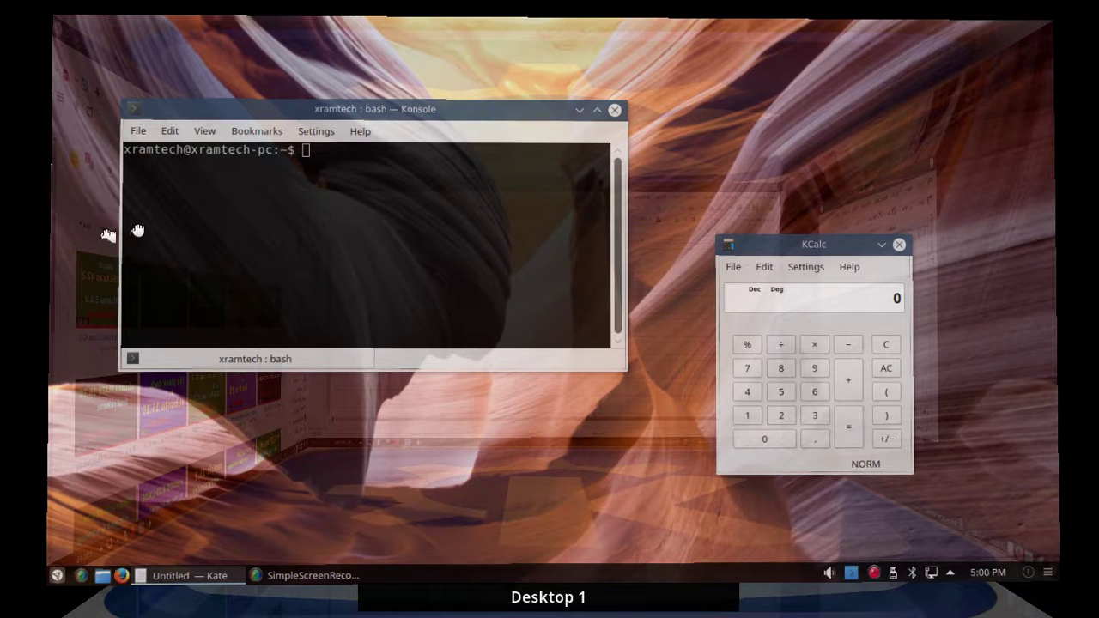
Step: Use the right screen edge to reveal the bare desktop, then the left edge to open the cube on Desktop 1
mouse_move(0, 215)
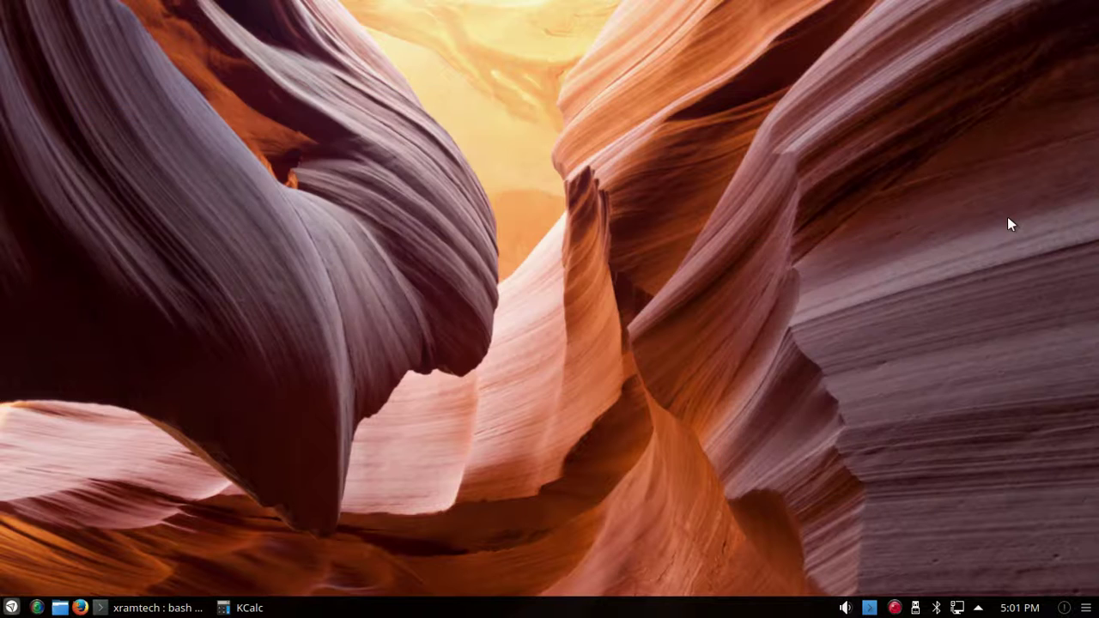
mouse_move(1098, 177)
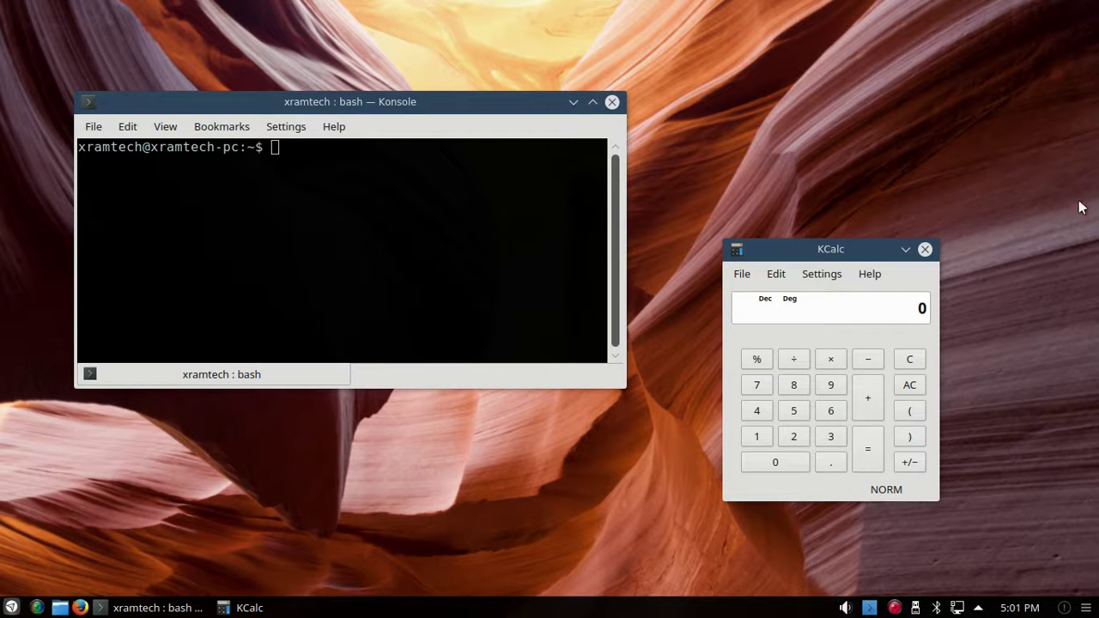
mouse_move(1097, 209)
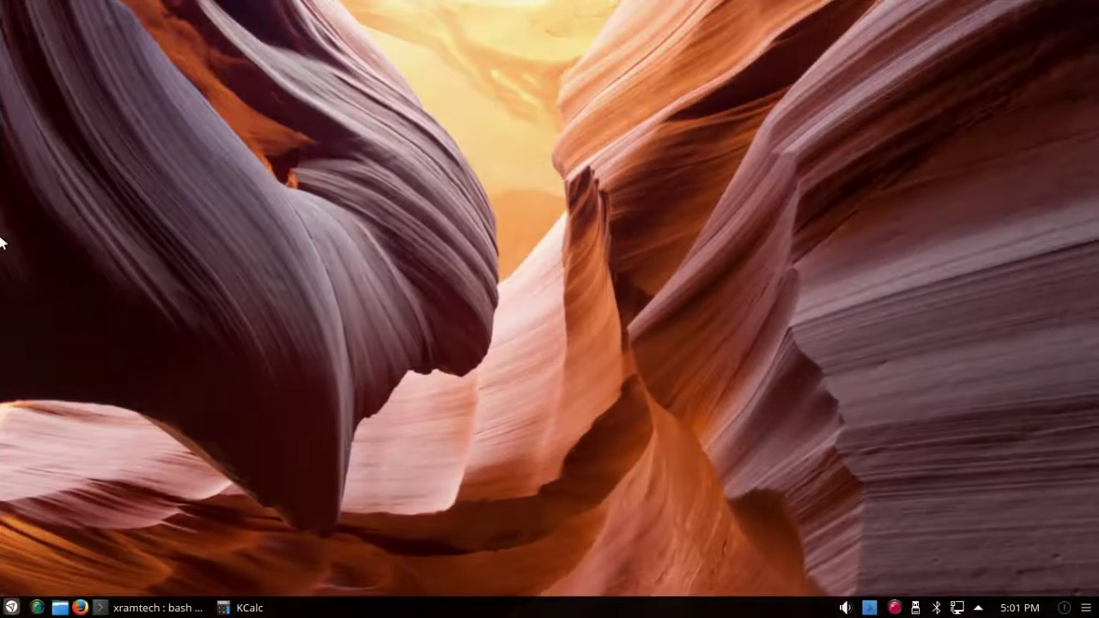
mouse_move(2, 243)
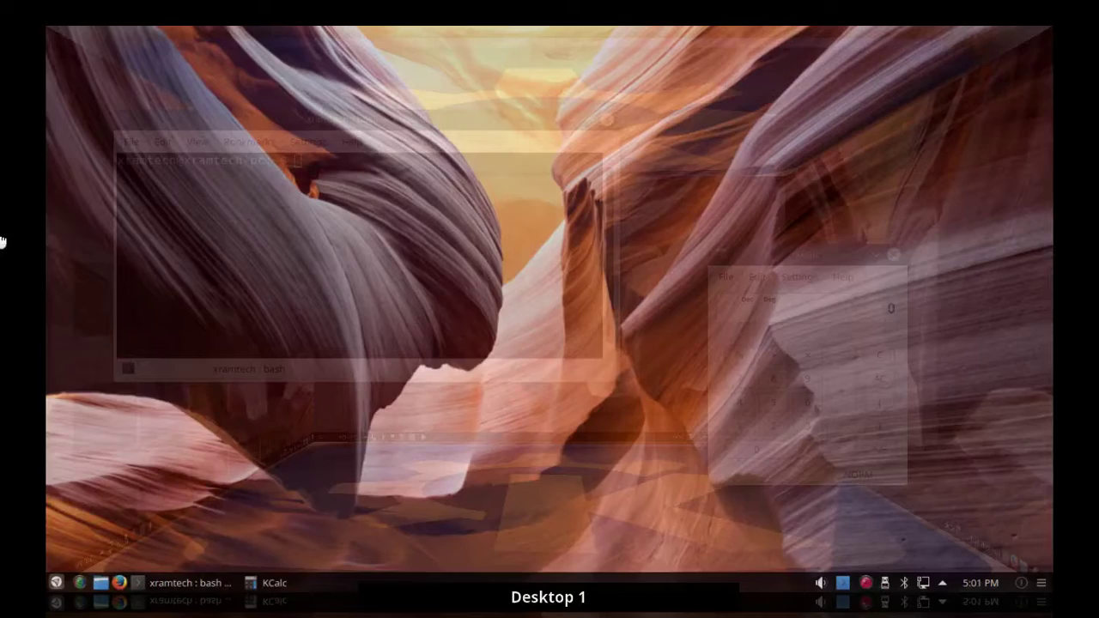
Step: Spin the cube around to Desktop 3, enter it, and minimize the empty Untitled 1 Calc spreadsheet
drag(66, 248, 336, 246)
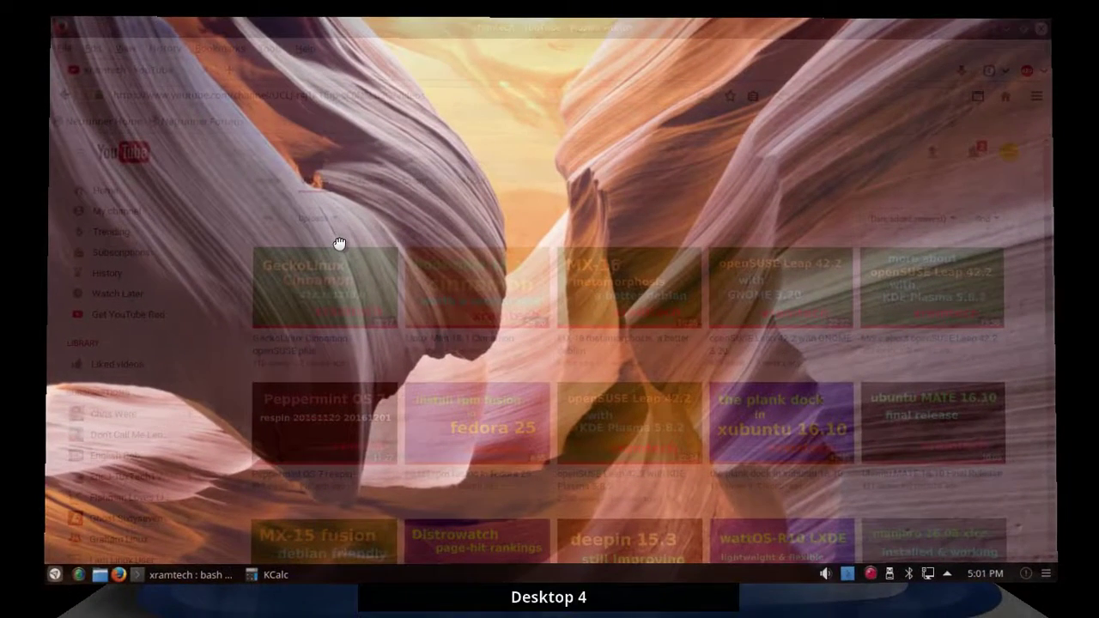
drag(339, 244, 628, 252)
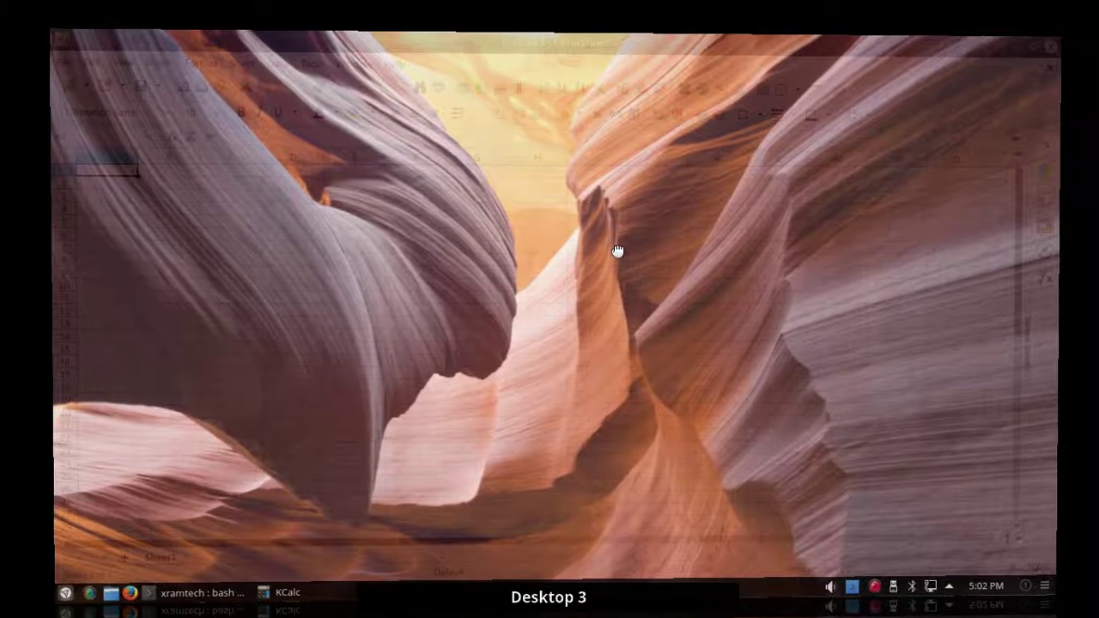
drag(617, 250, 882, 250)
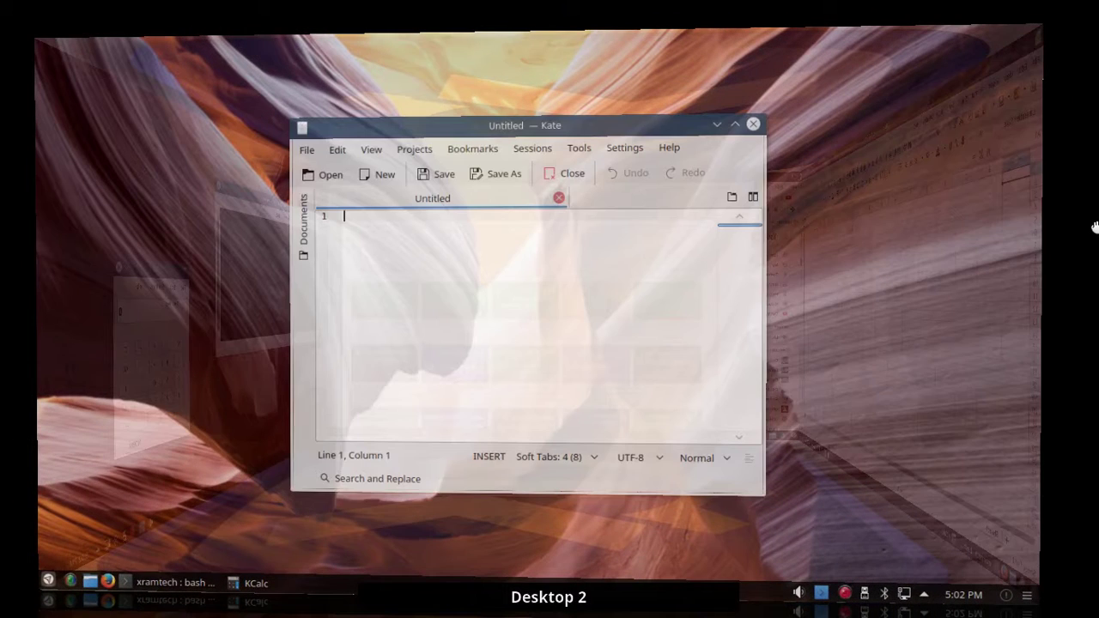
drag(967, 227, 679, 223)
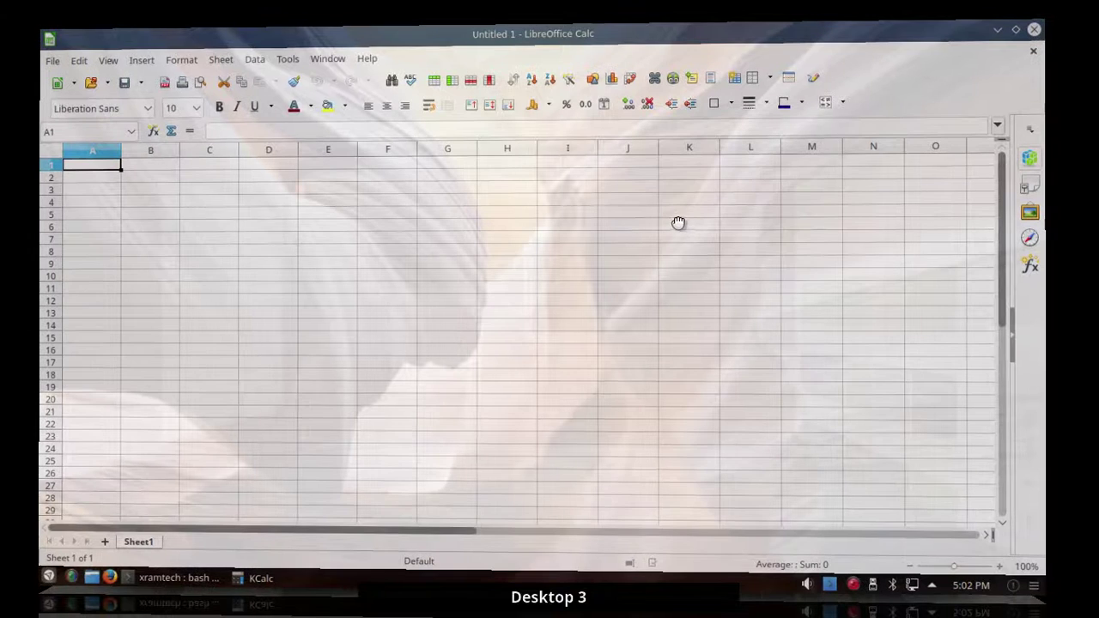
click(2, 193)
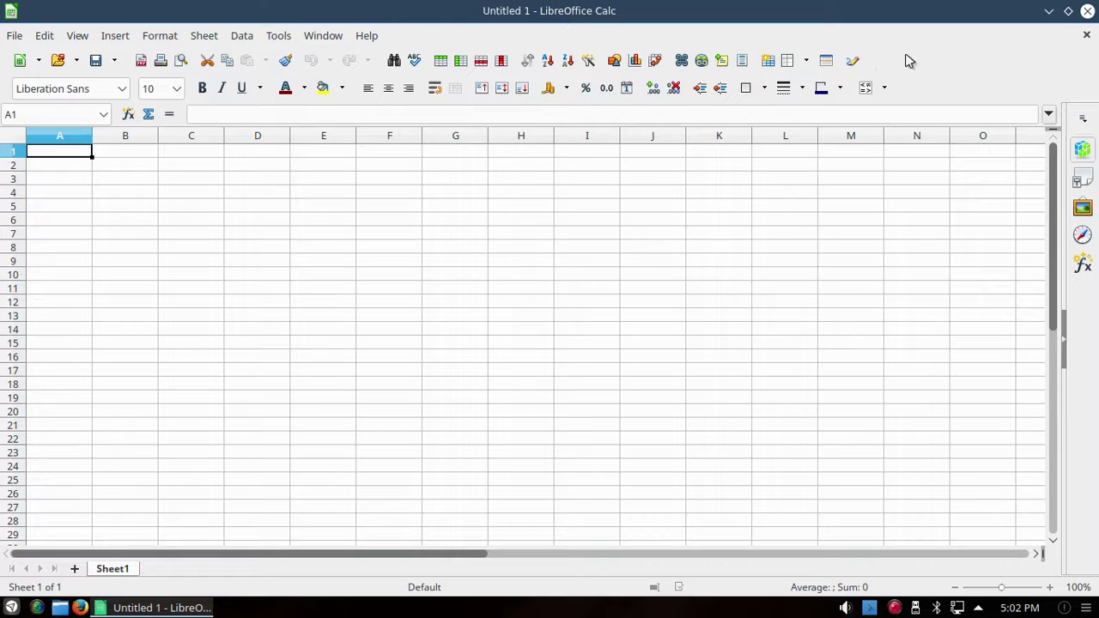
click(1049, 12)
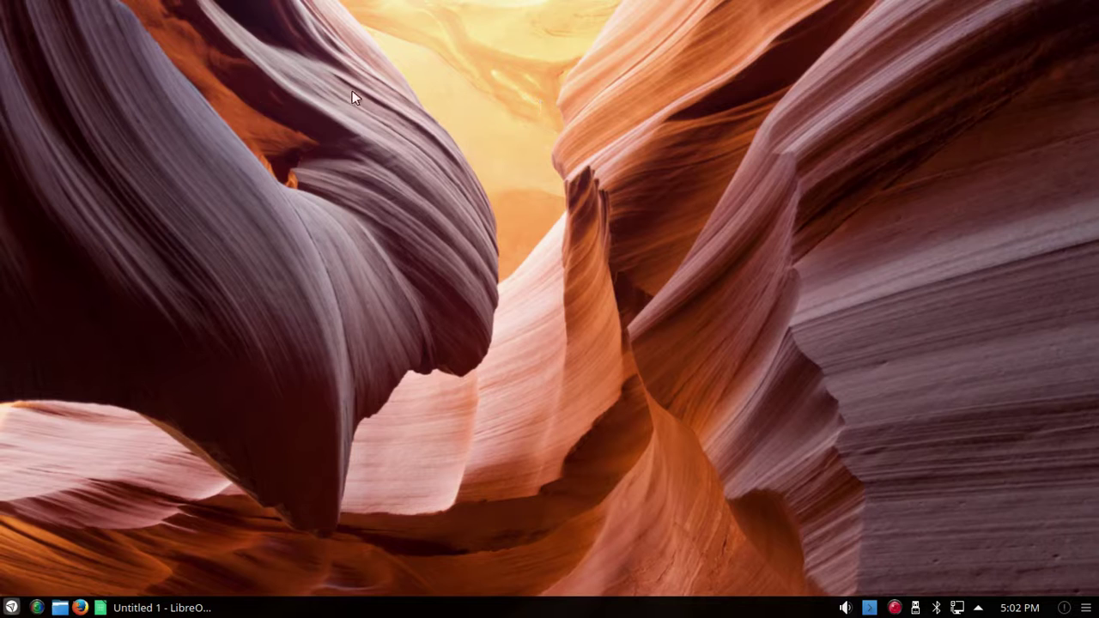
Step: Open the cube from the left edge and rotate it to Desktop 4 with the YouTube Videos page
mouse_move(1, 143)
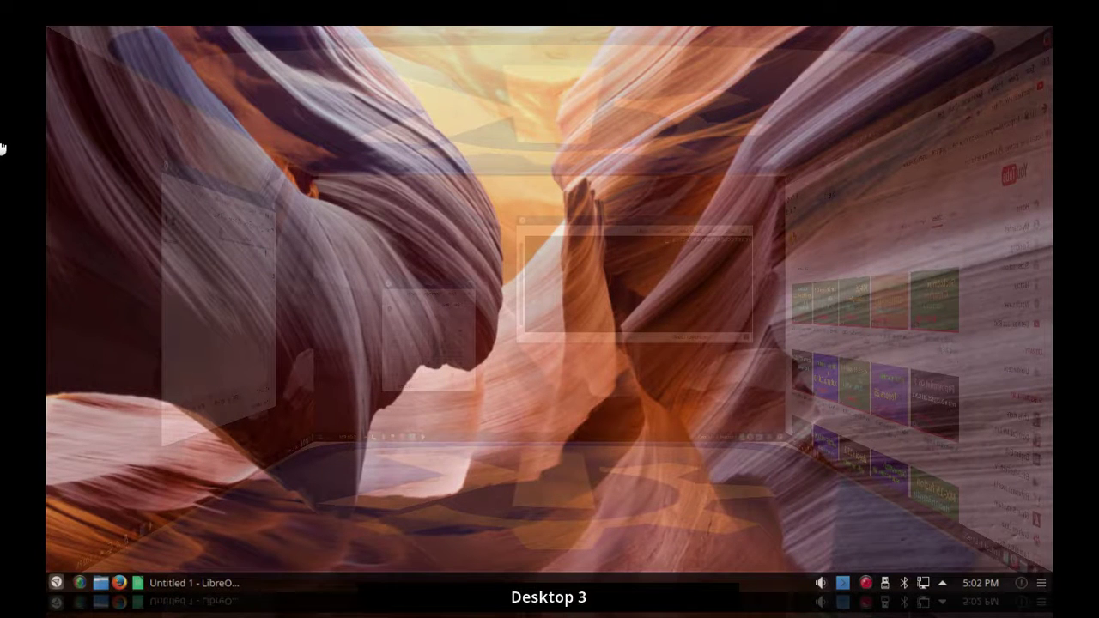
drag(78, 149, 516, 154)
drag(604, 150, 846, 137)
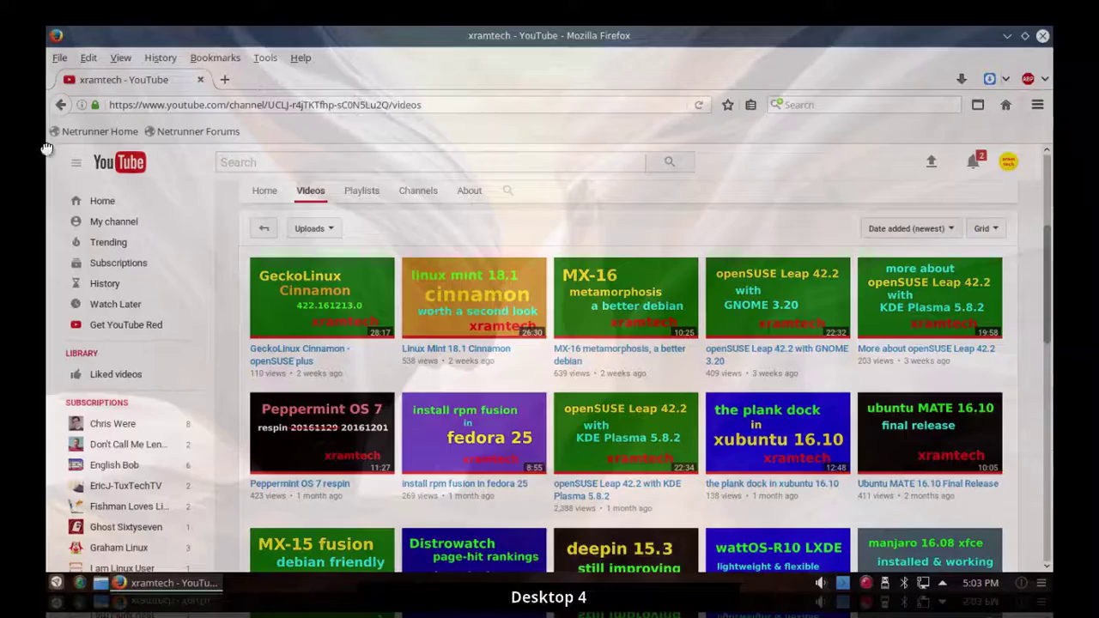
key(Escape)
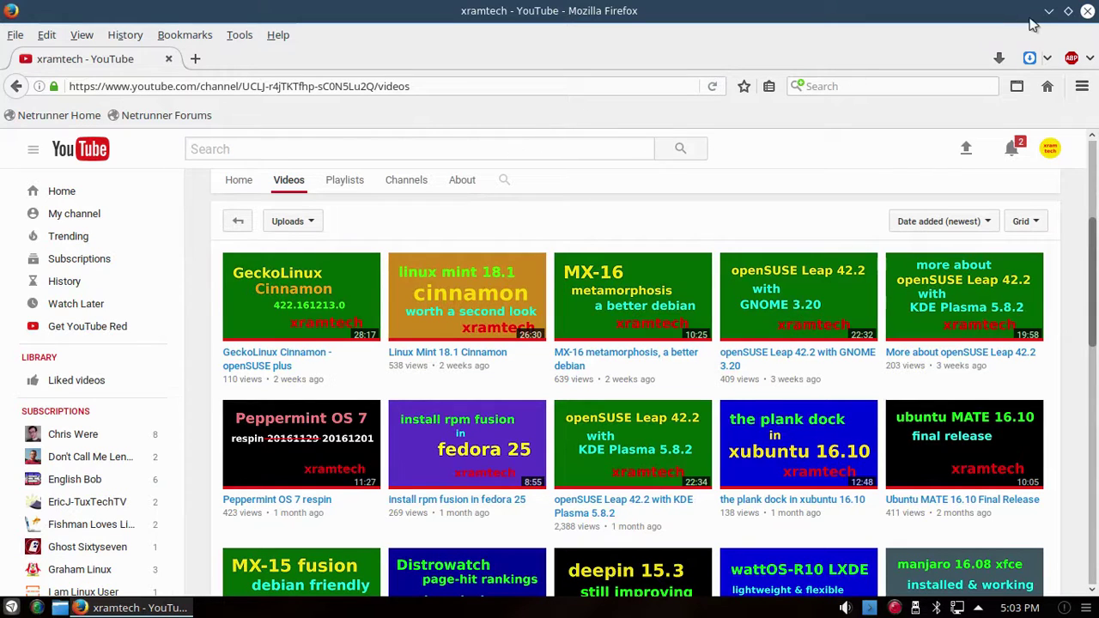
Step: Close Firefox, launch System Settings from the launcher, and go to Workspace Behaviour
click(1088, 11)
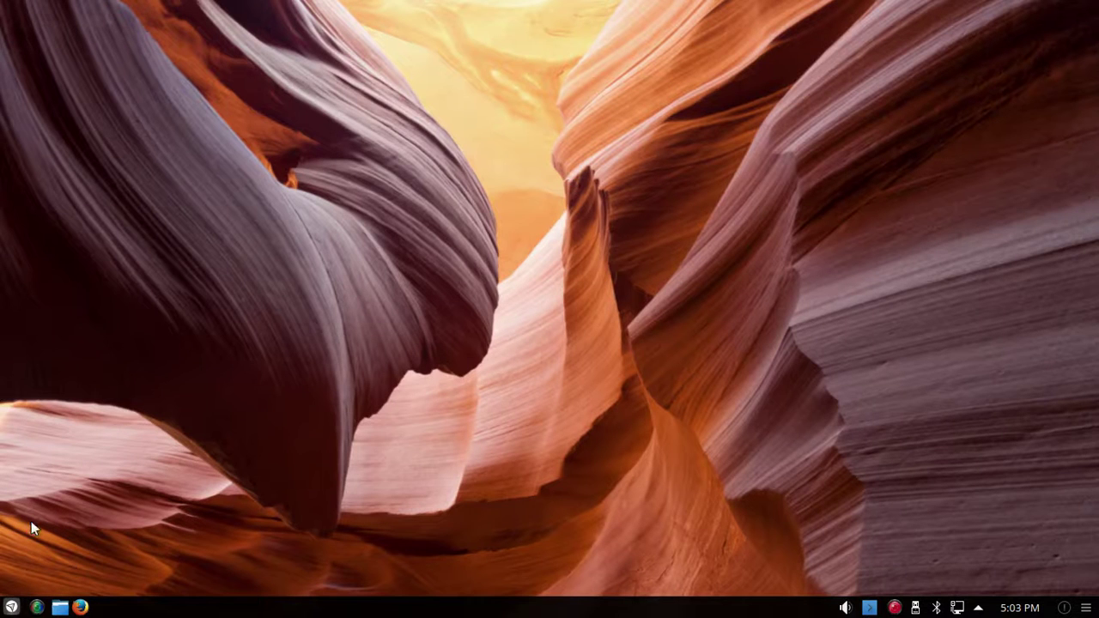
click(12, 607)
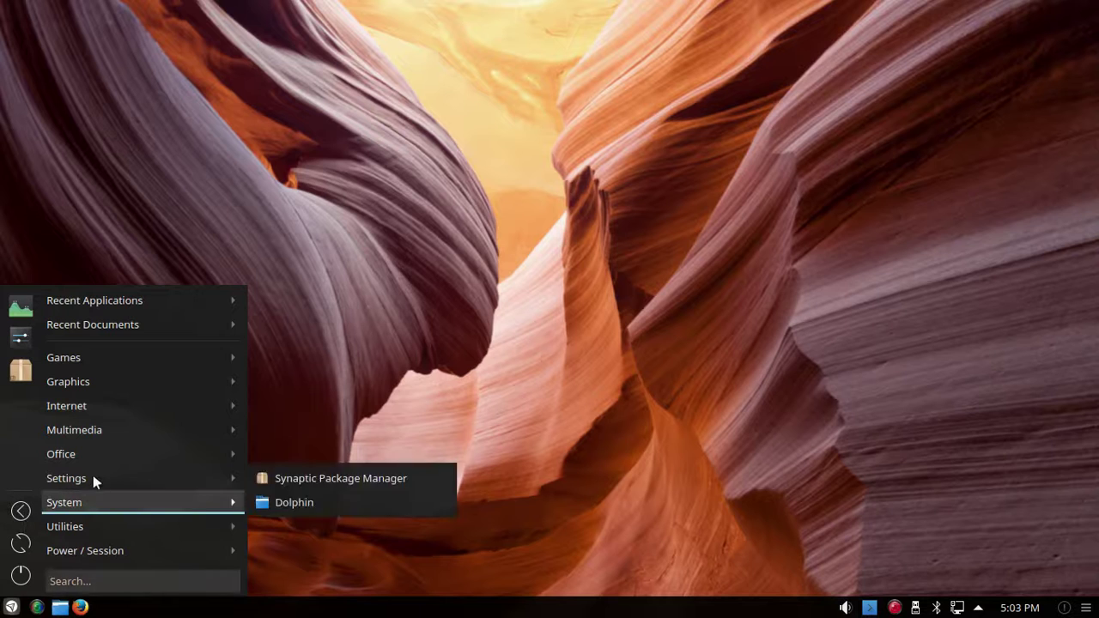
mouse_move(101, 478)
click(267, 500)
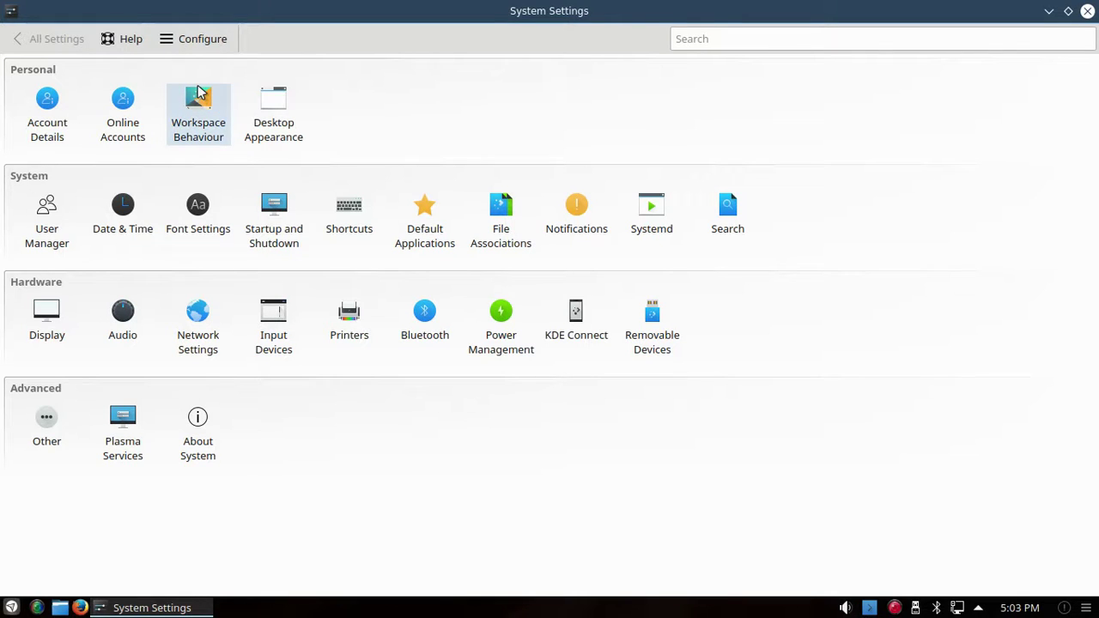
click(198, 96)
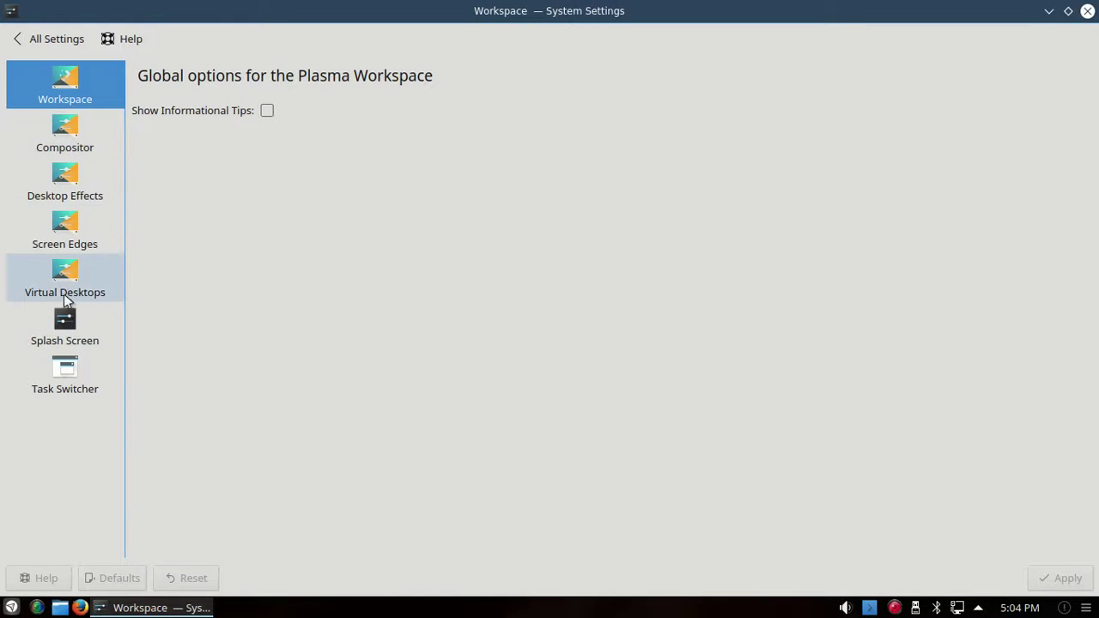
Step: In Virtual Desktops, leave the switching animation as Desktop Cube Animation, then go to Desktop Effects
click(72, 270)
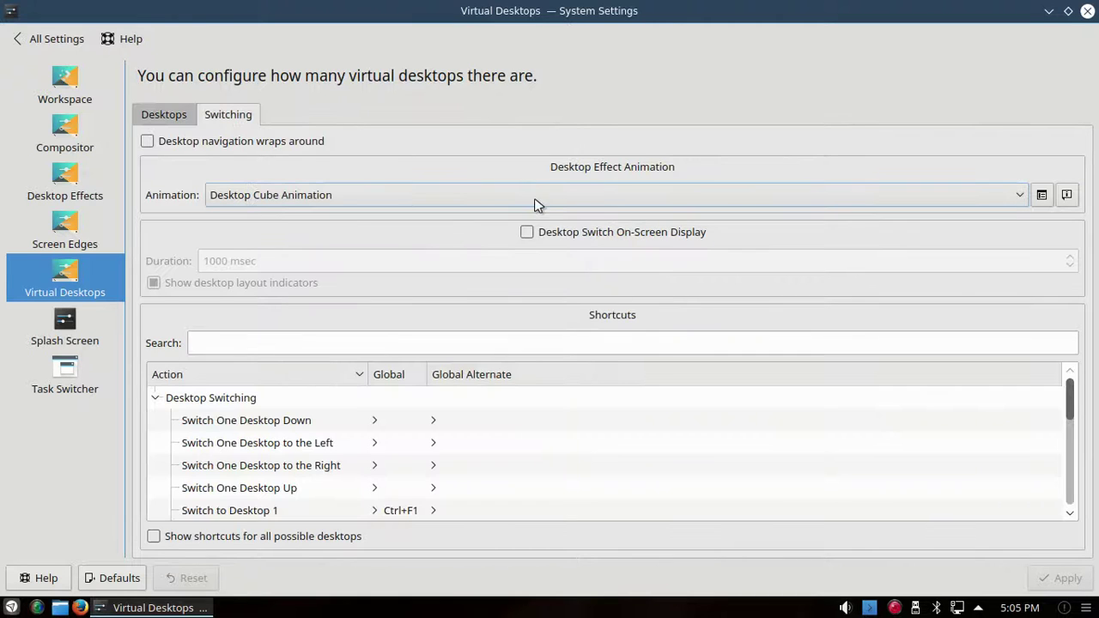
click(1019, 203)
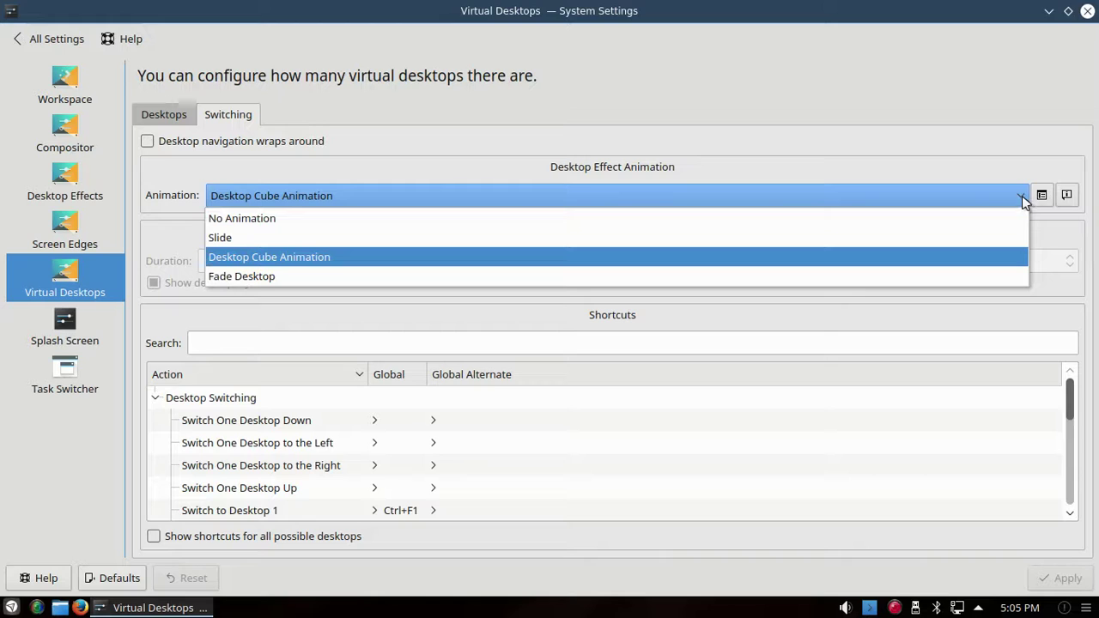
click(1021, 200)
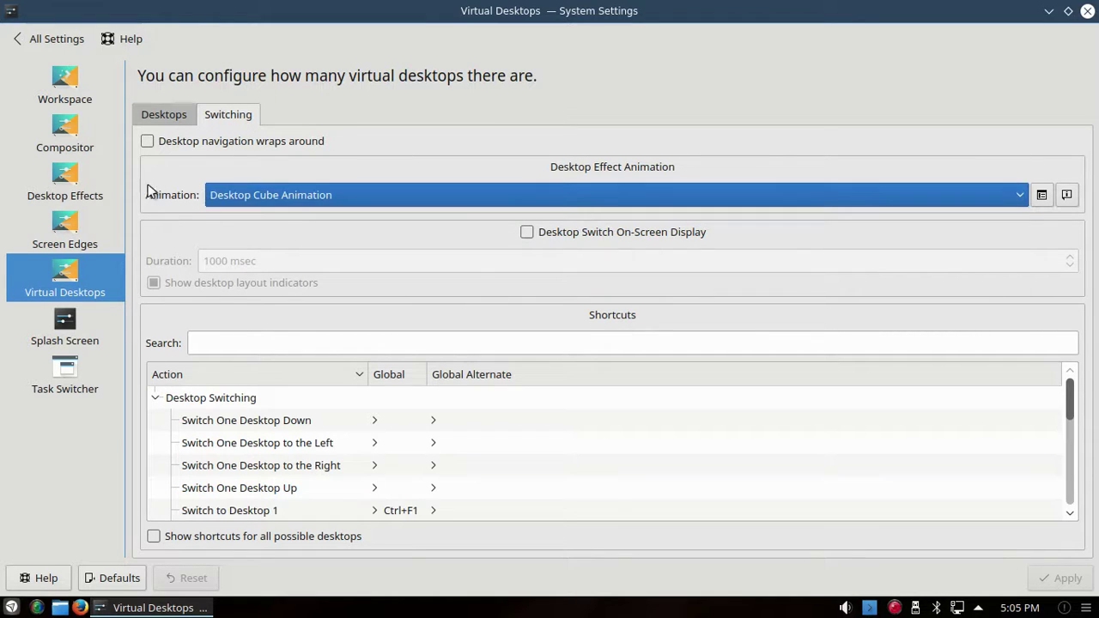
click(71, 177)
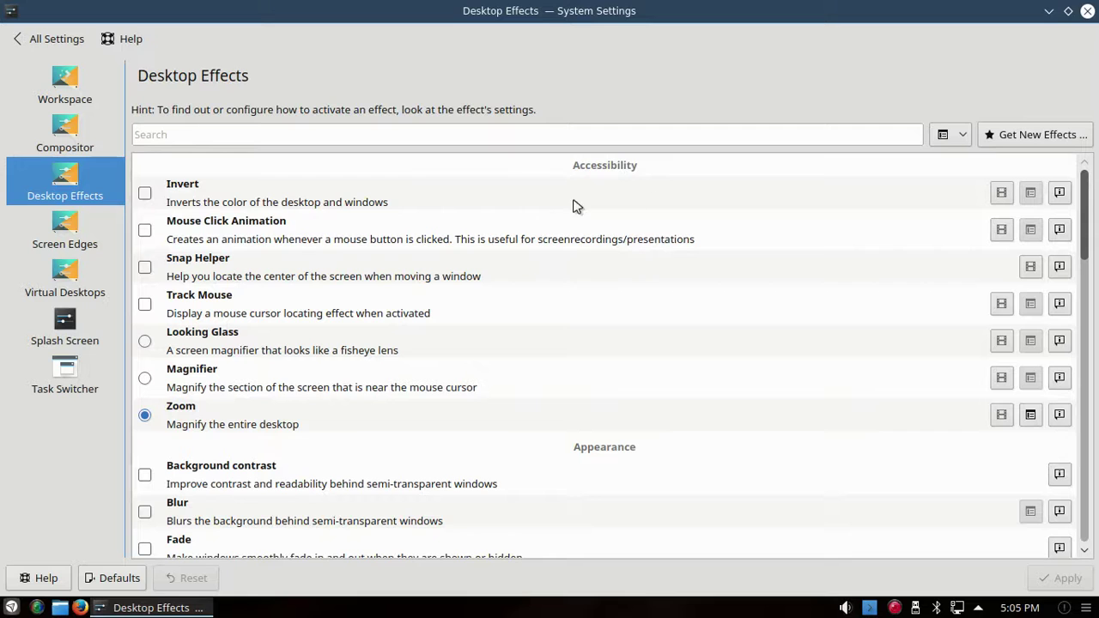
Step: Scroll through the Desktop Effects list, then go to the Screen Edges page
drag(1084, 192, 1065, 335)
scroll(1065, 335, down, 5)
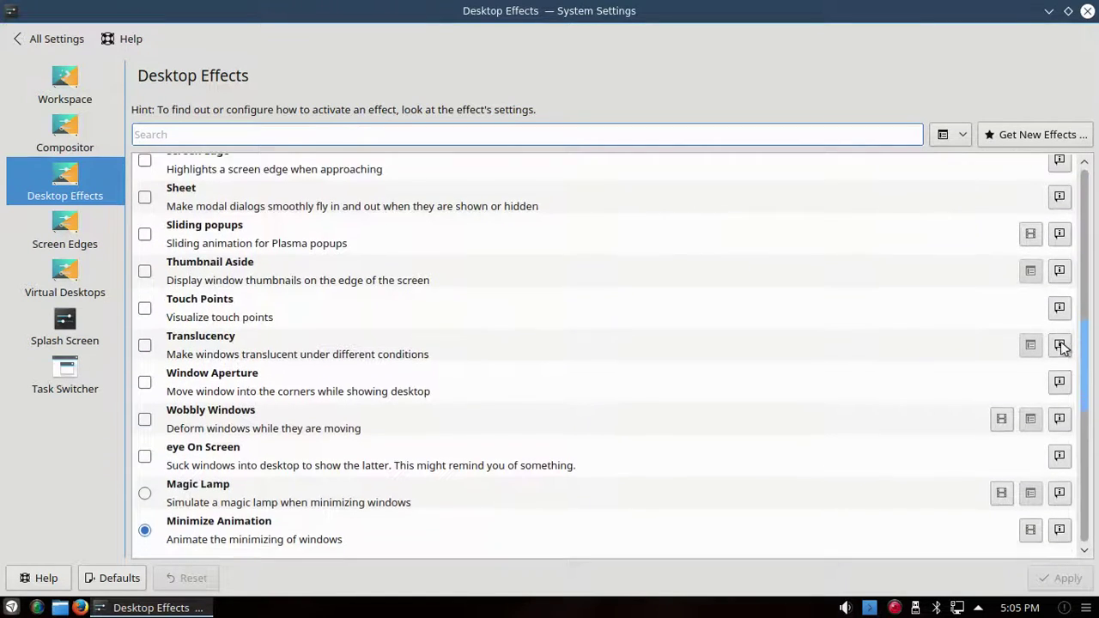
scroll(1065, 403, down, 5)
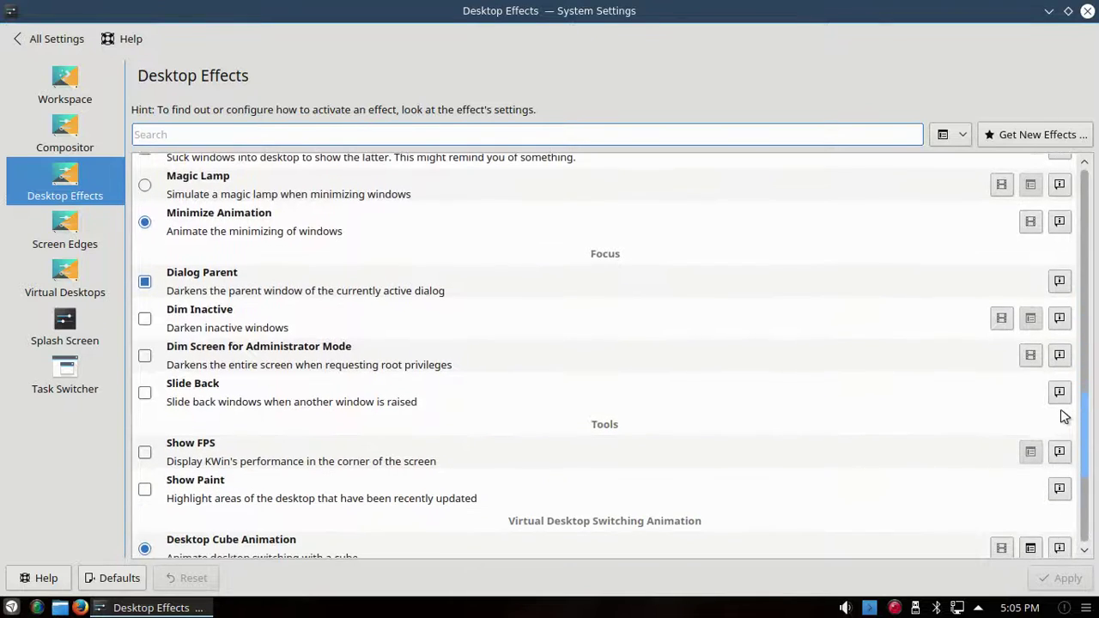
scroll(1059, 432, down, 3)
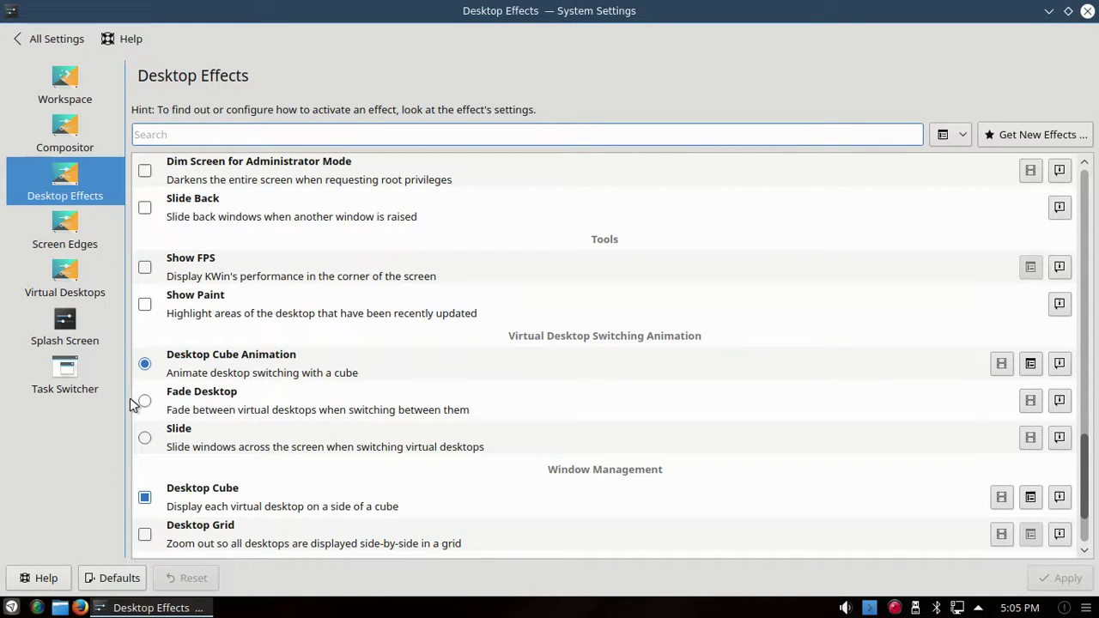
click(62, 237)
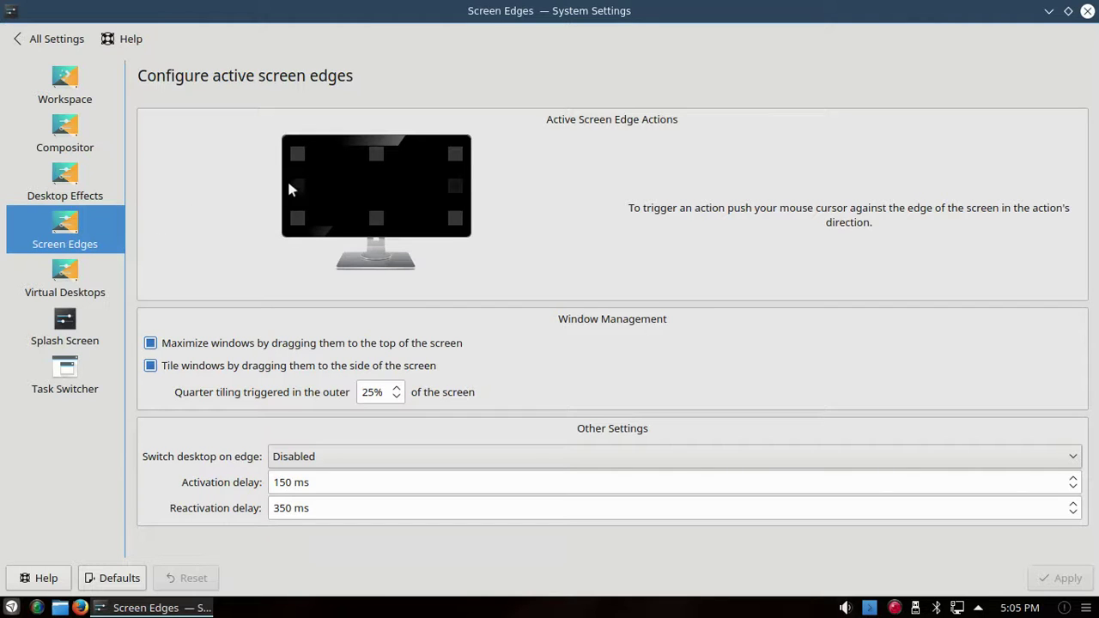
Step: View the left and right screen-edge action menus without changes, then close System Settings
click(294, 191)
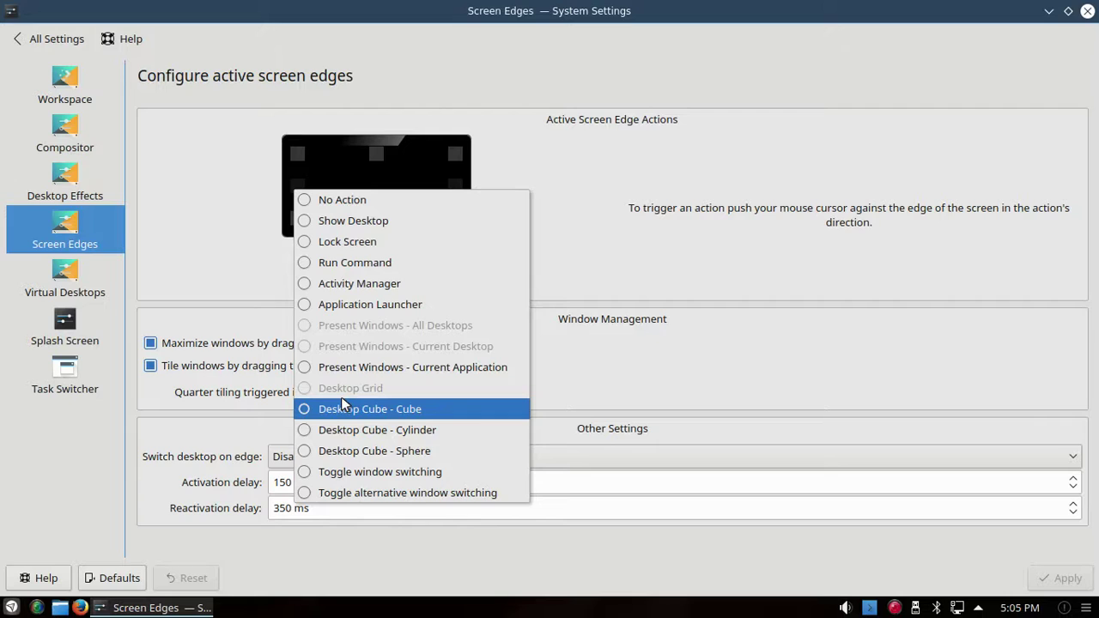
click(219, 258)
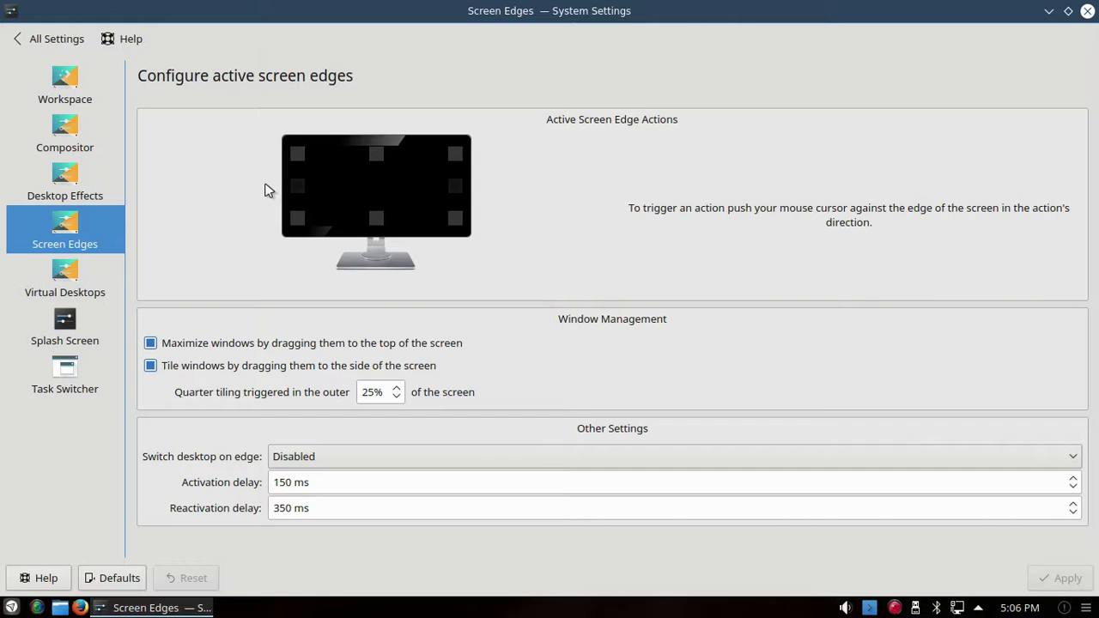
click(452, 190)
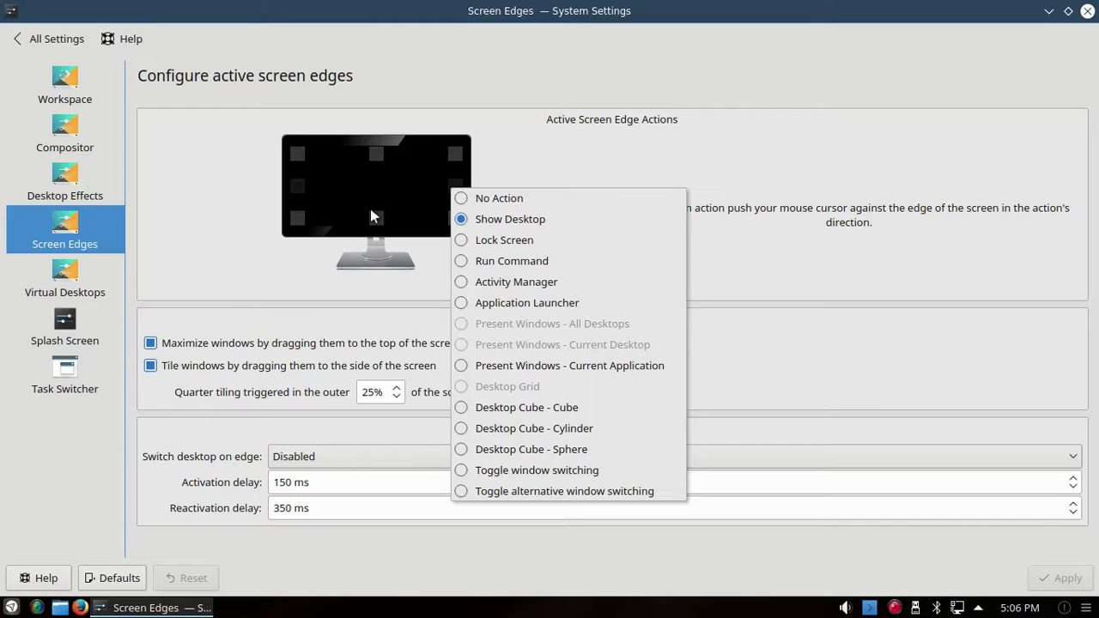
click(1088, 15)
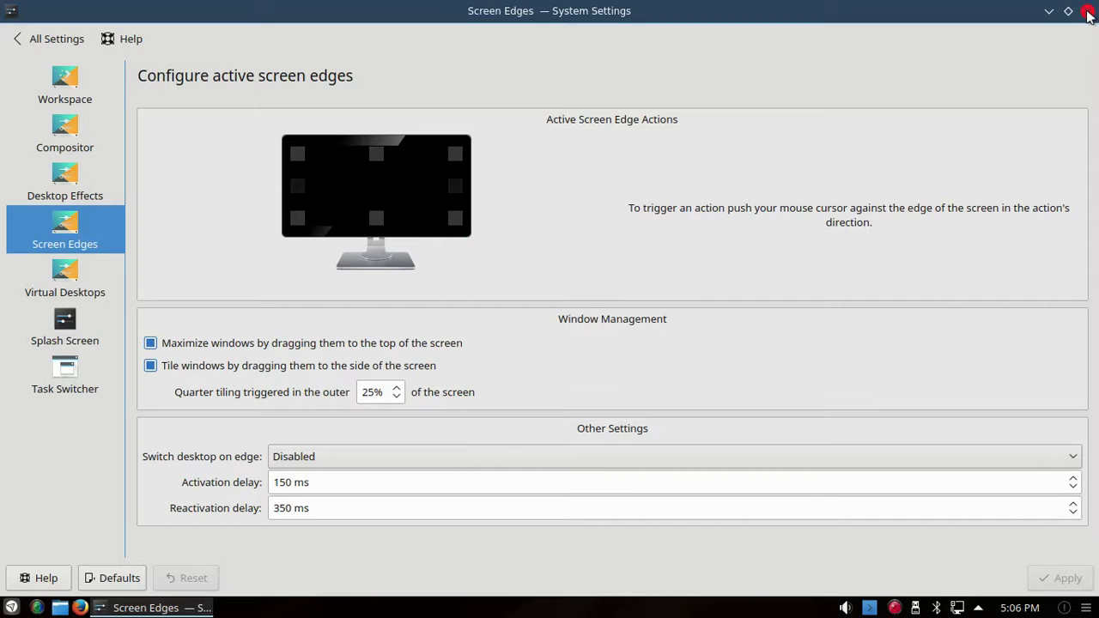
click(1088, 15)
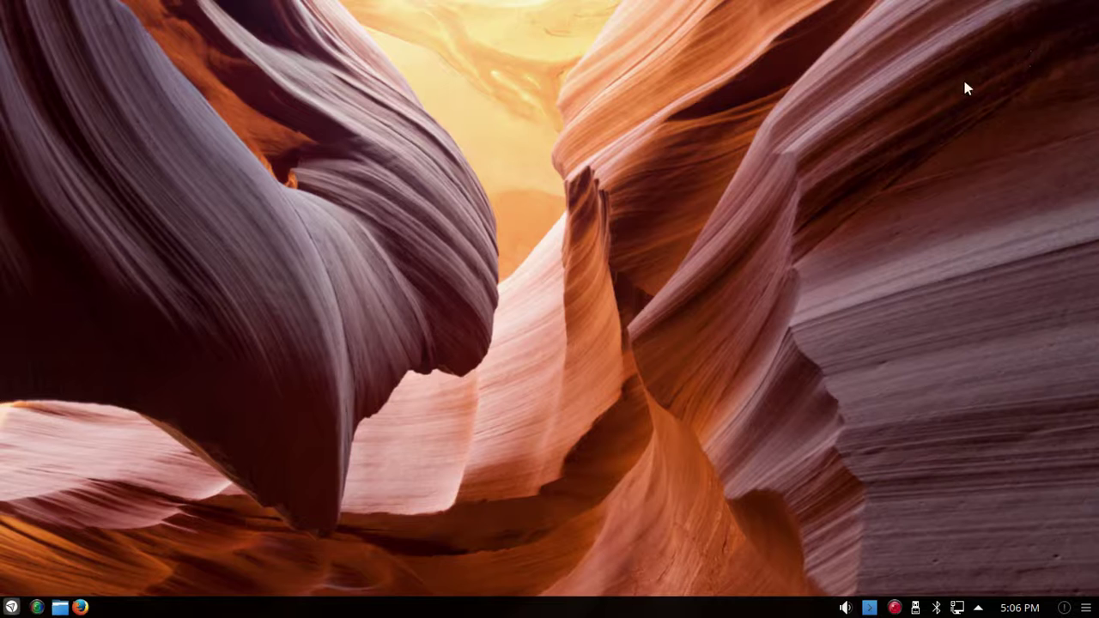
Step: Rotate and tilt the cube to land on Desktop 1, then push the pointer to the right edge
mouse_move(2, 249)
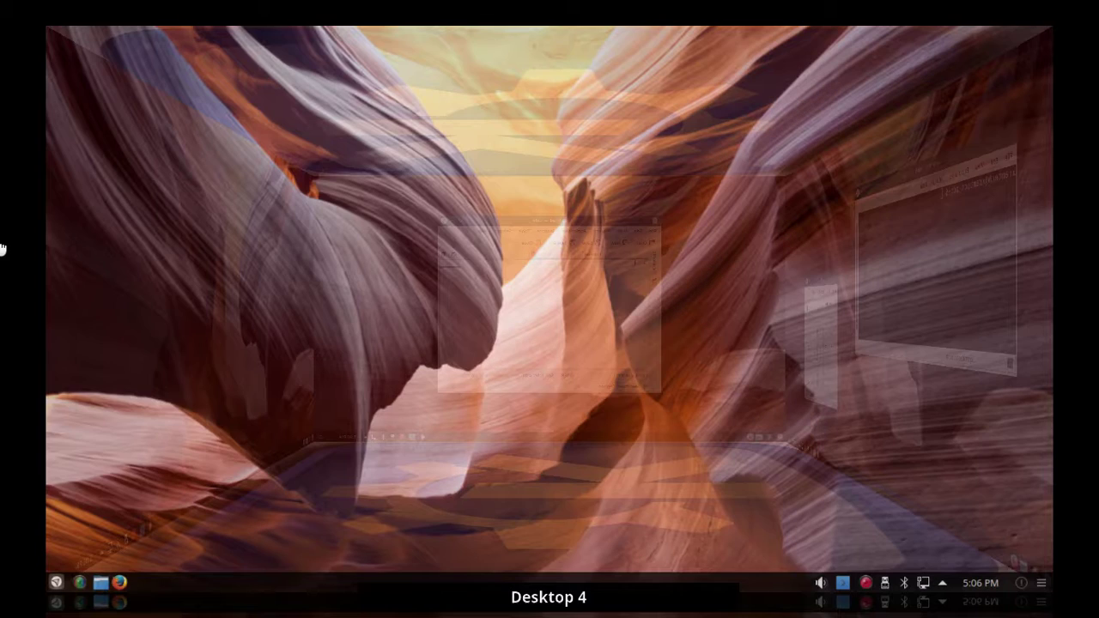
drag(93, 255, 809, 276)
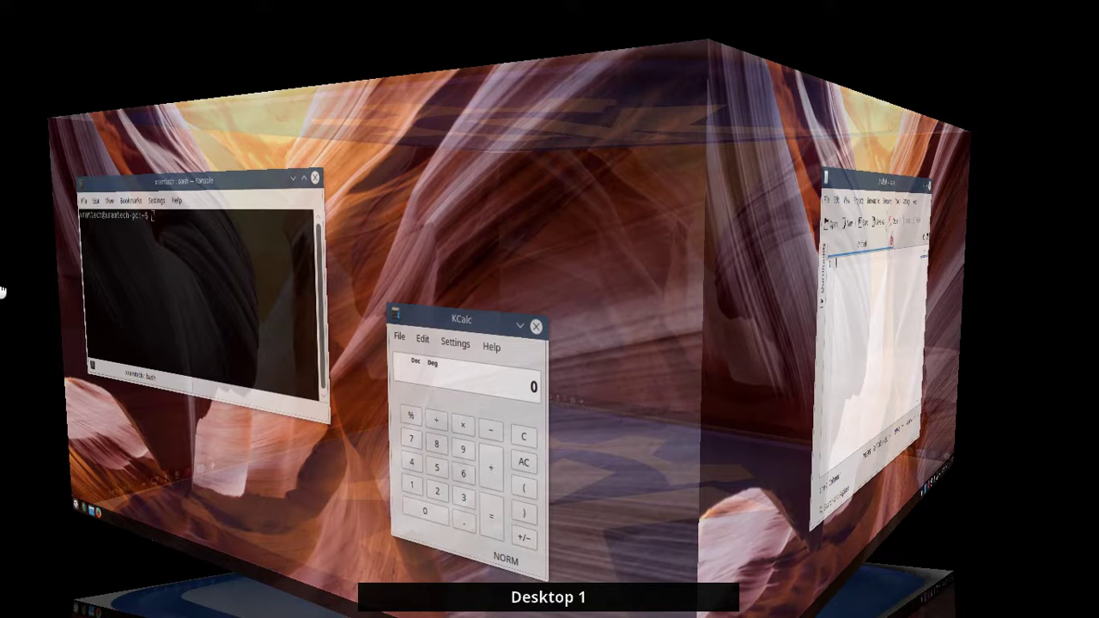
key(Escape)
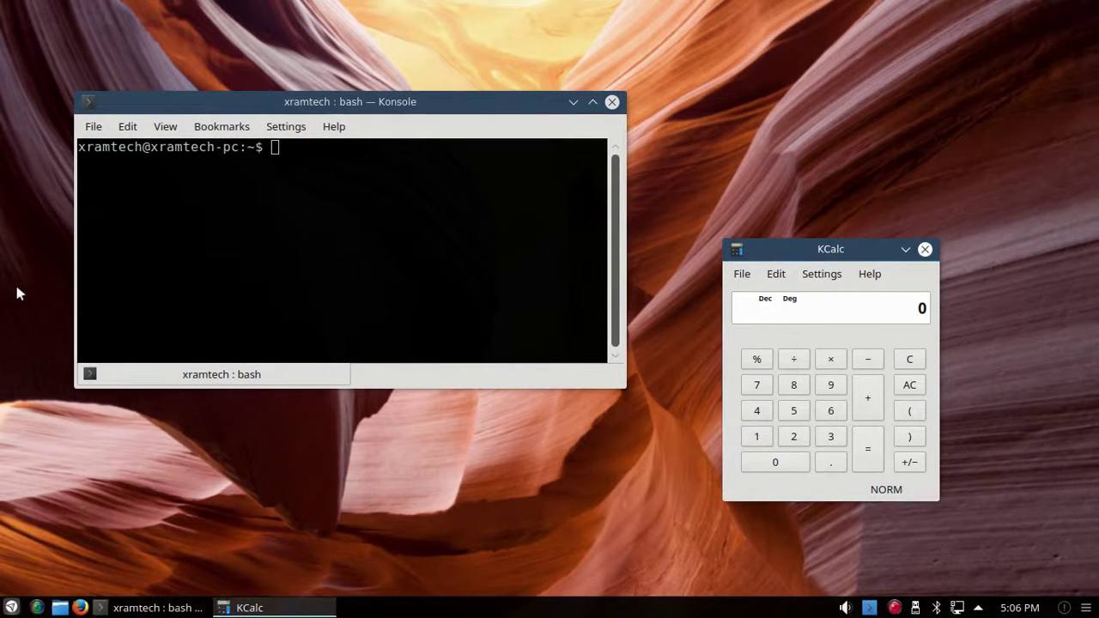
mouse_move(1096, 244)
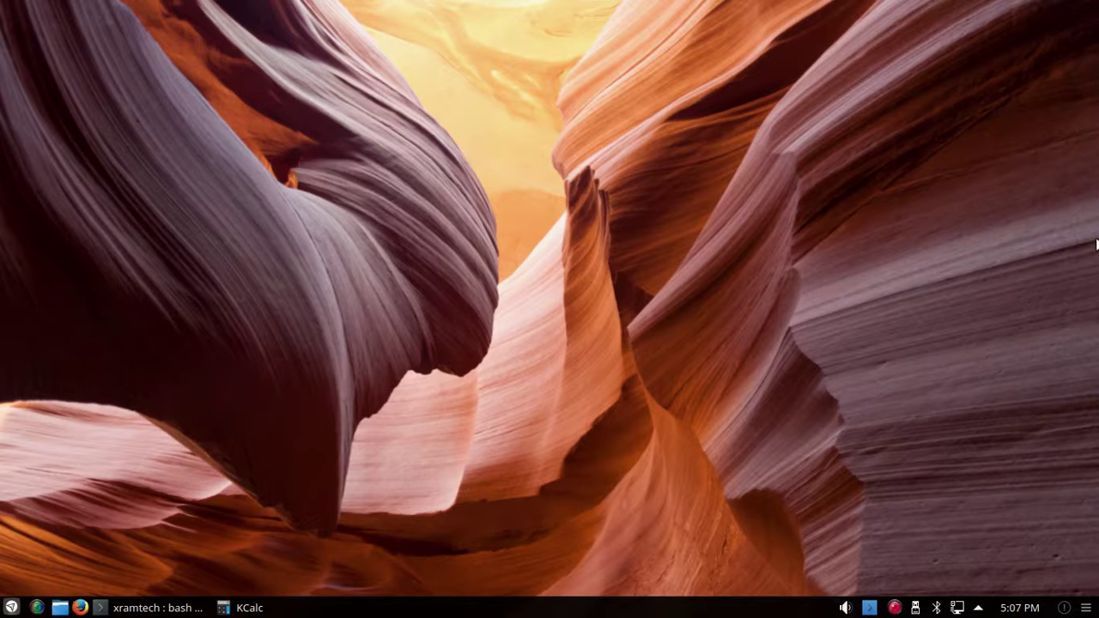